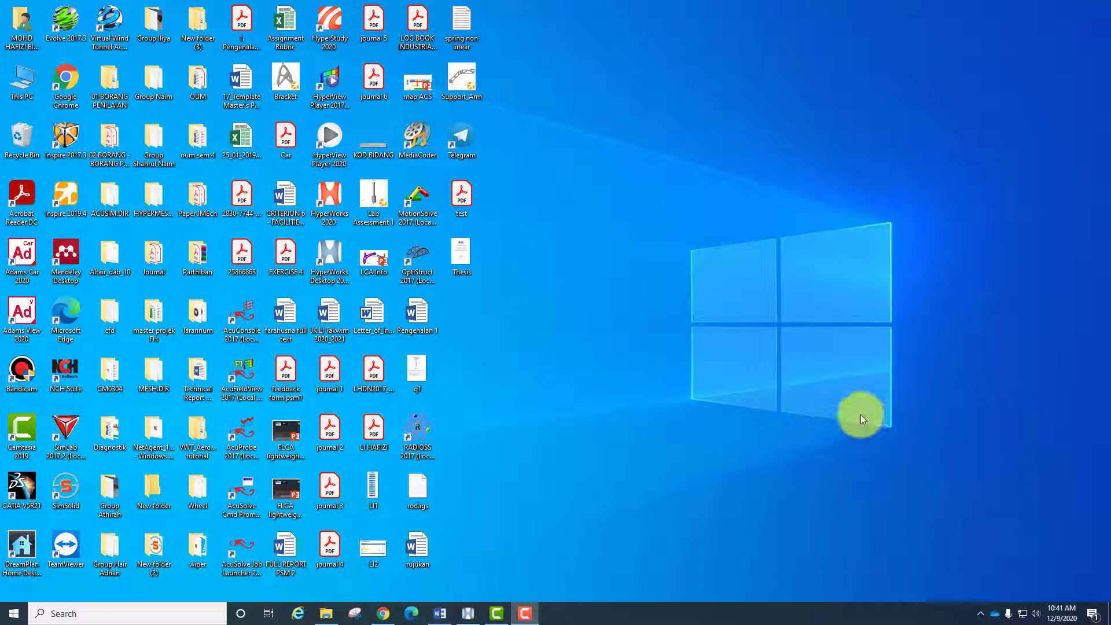
- Switch to the HyperWorks session and load the MBD-Vehicle Dynamics Tools preference file
click(467, 612)
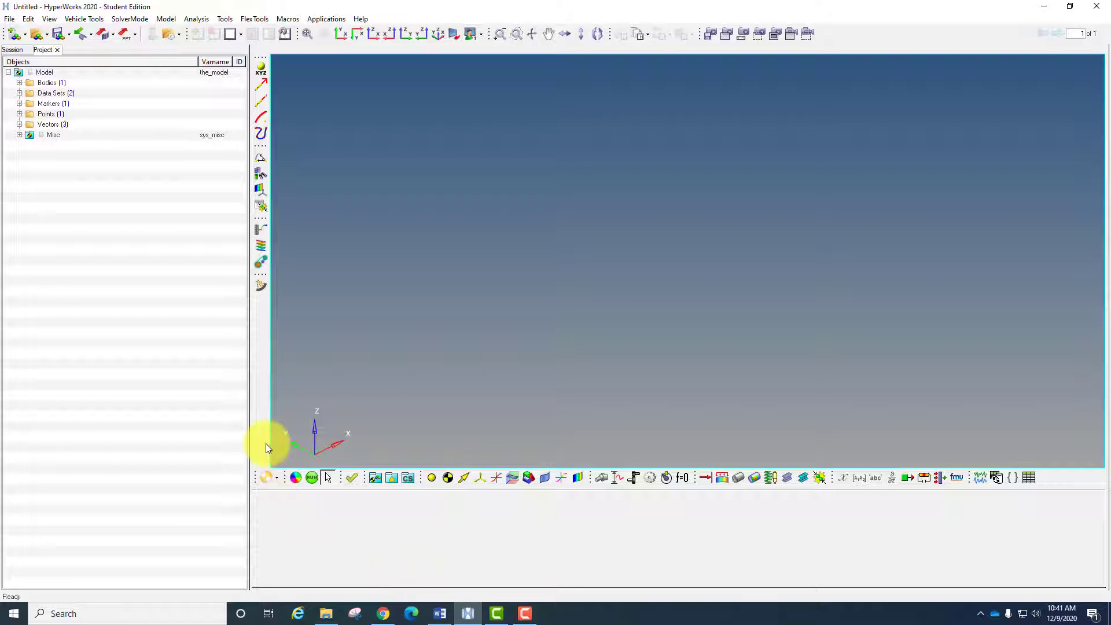
click(277, 478)
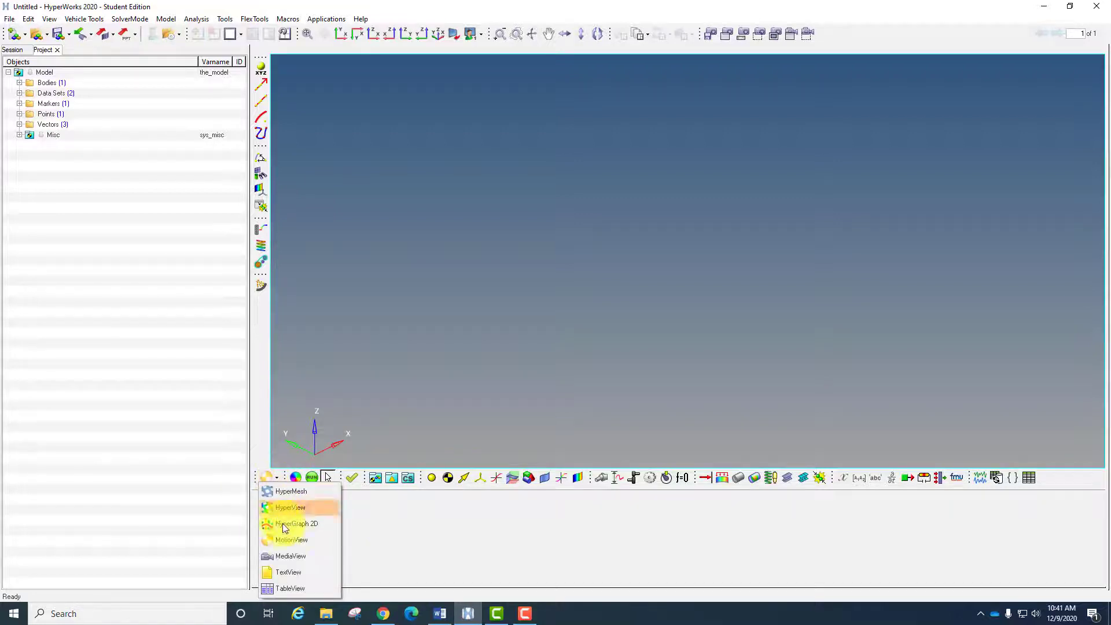
click(386, 405)
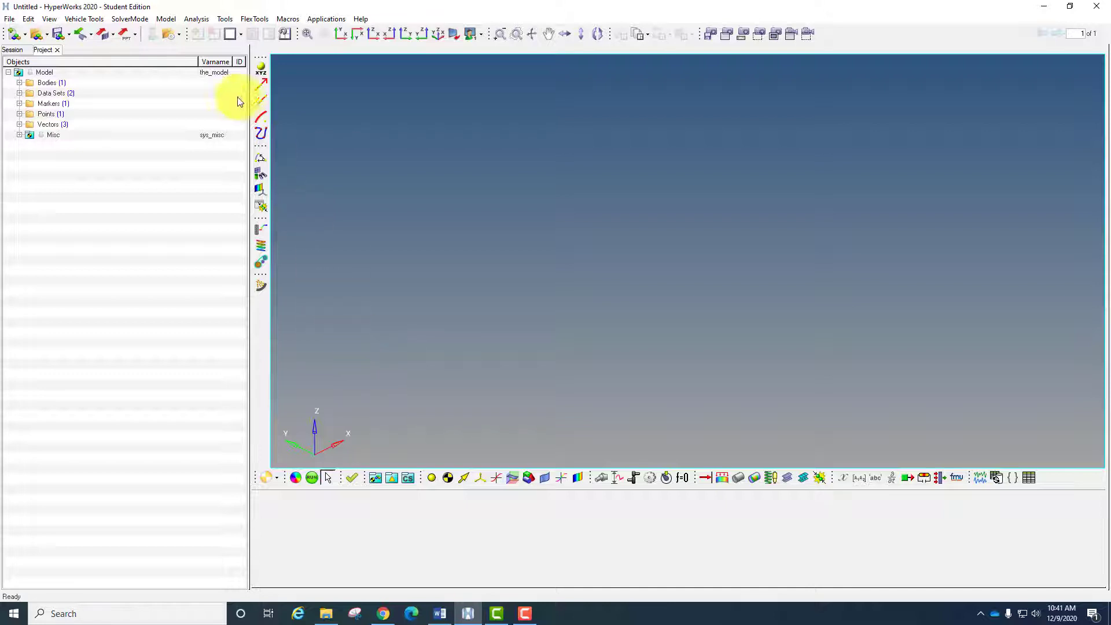
click(176, 34)
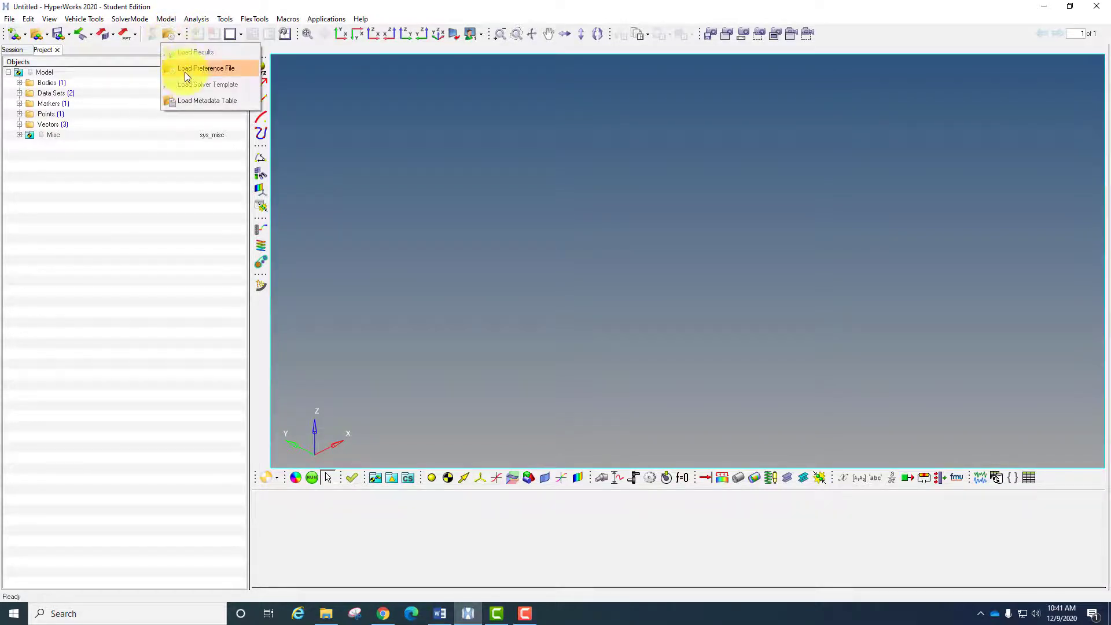
click(185, 72)
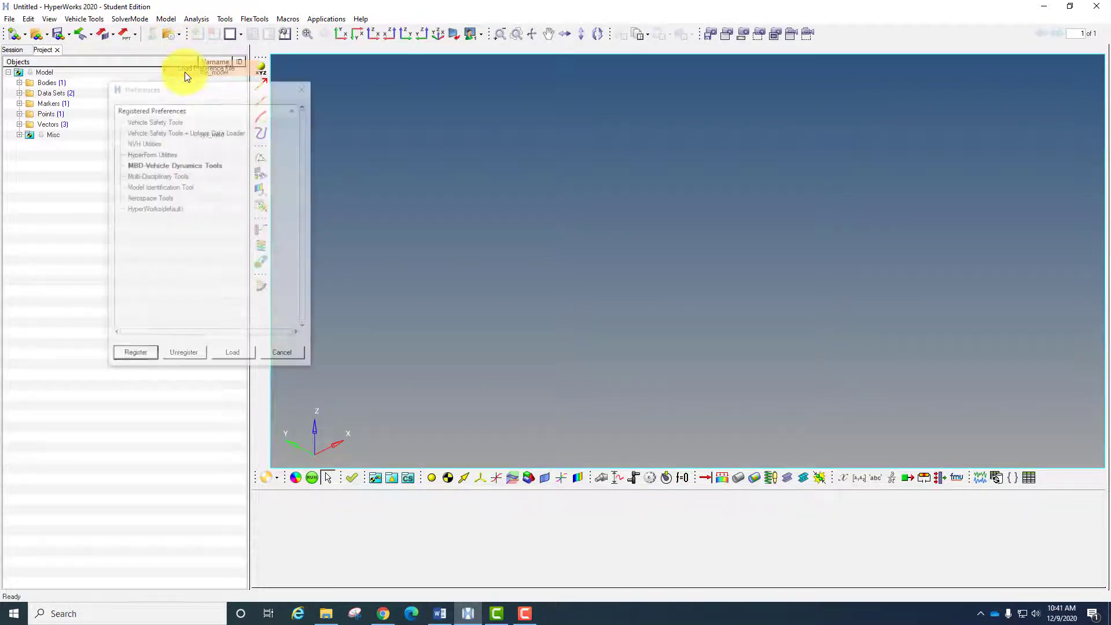
click(169, 165)
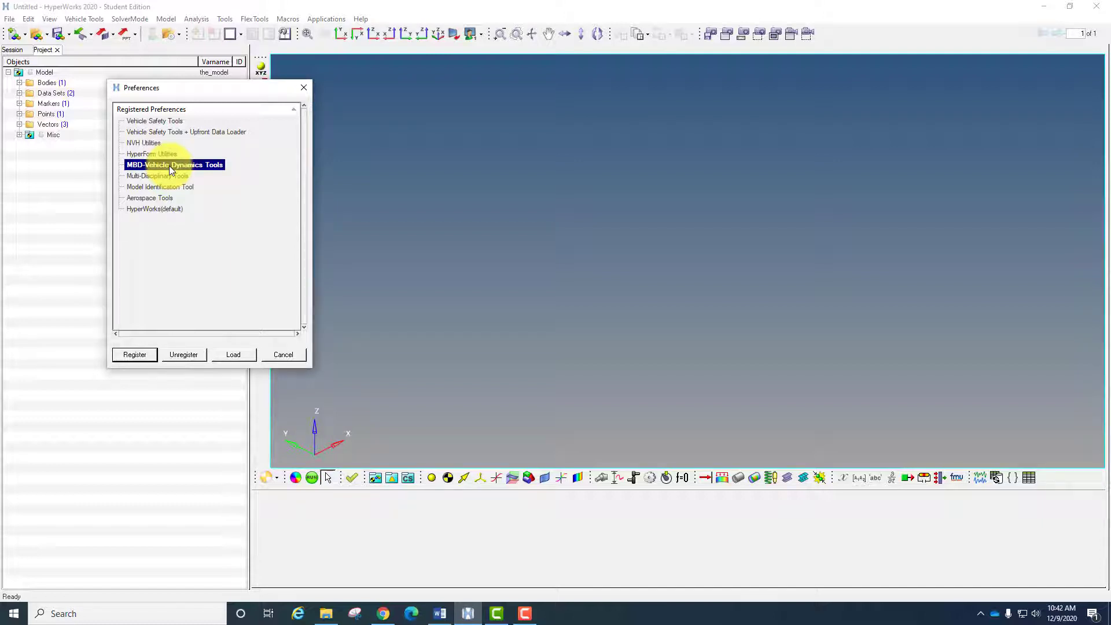
click(234, 353)
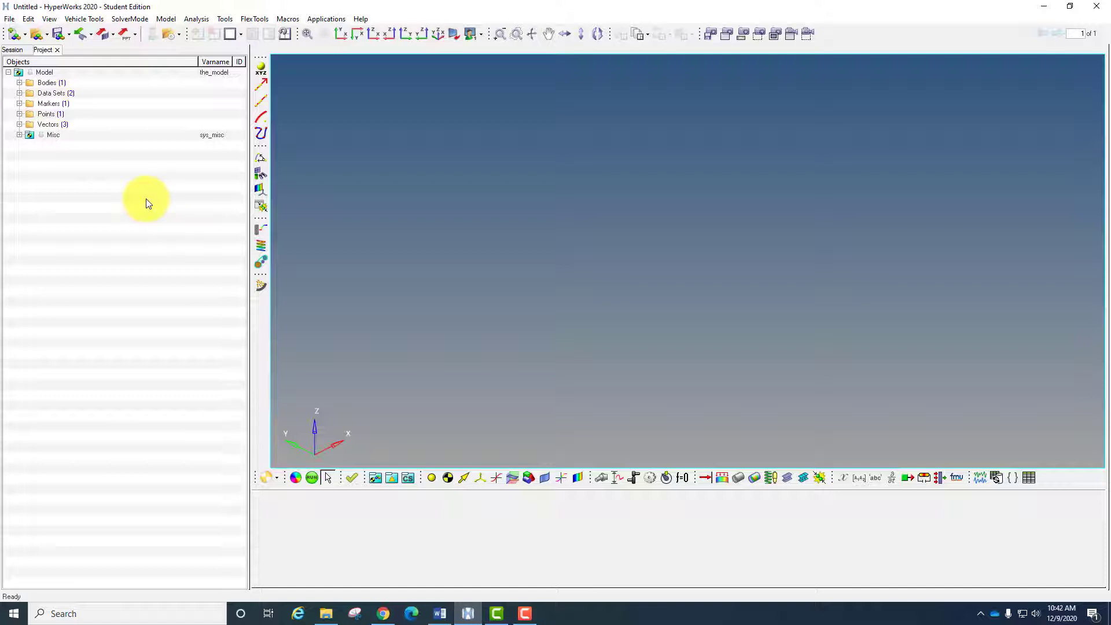
- Start the Assembly Wizard and configure a full vehicle with driver model with front wheel drive
click(159, 22)
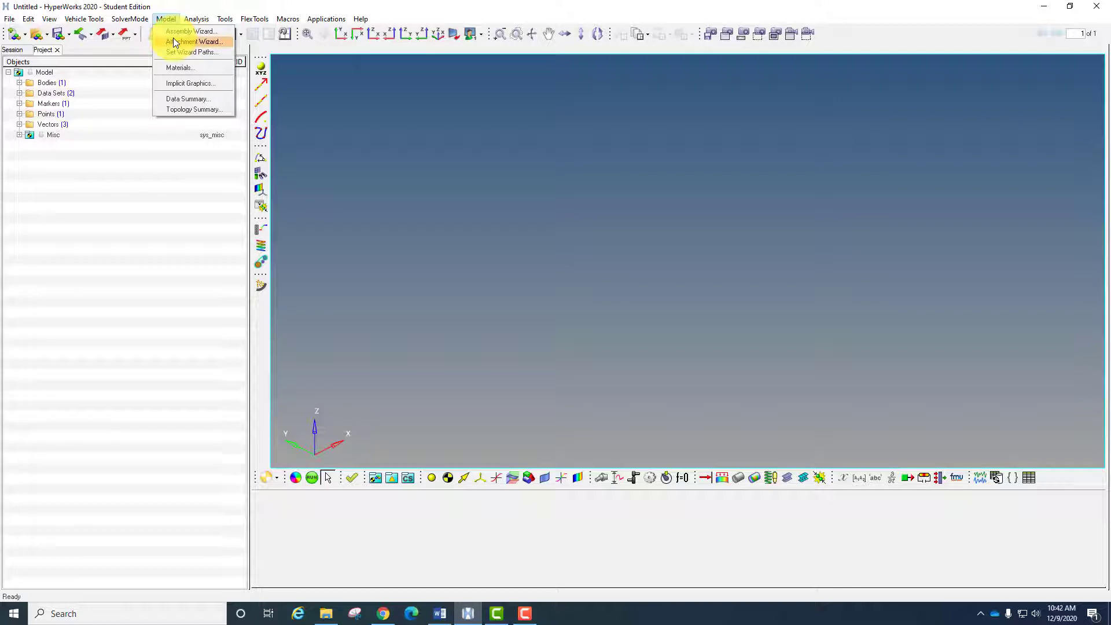
click(185, 31)
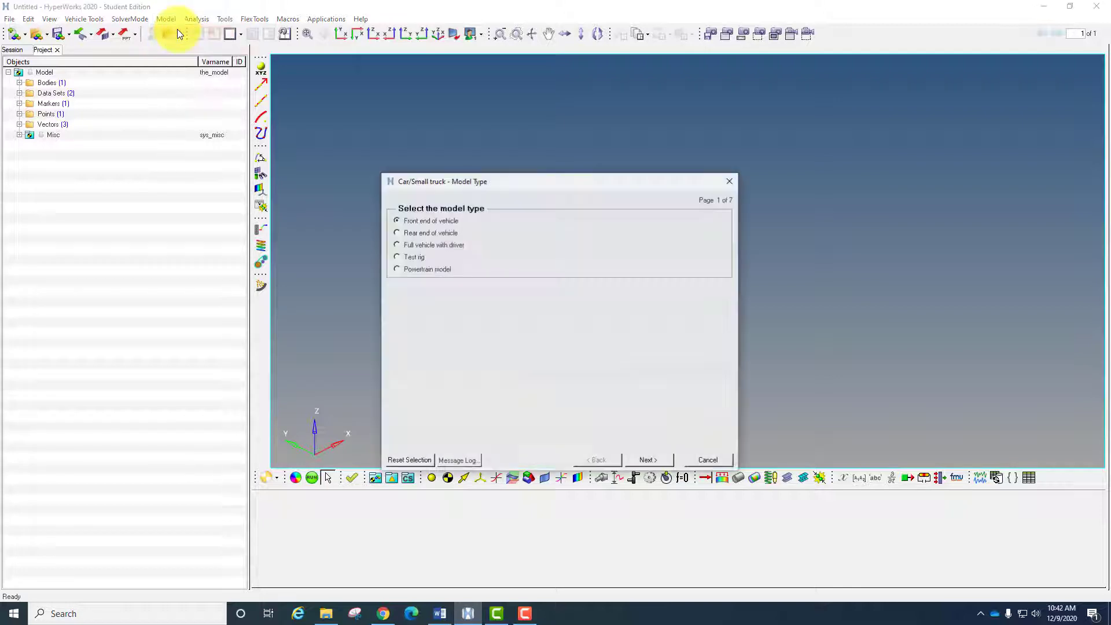
drag(476, 183, 432, 131)
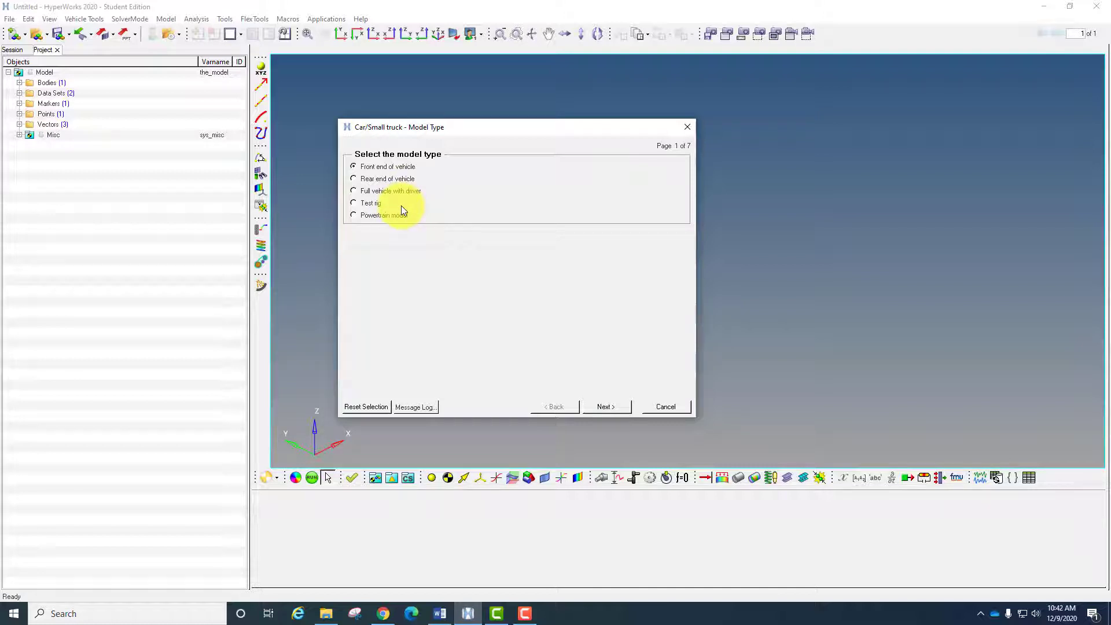
click(393, 192)
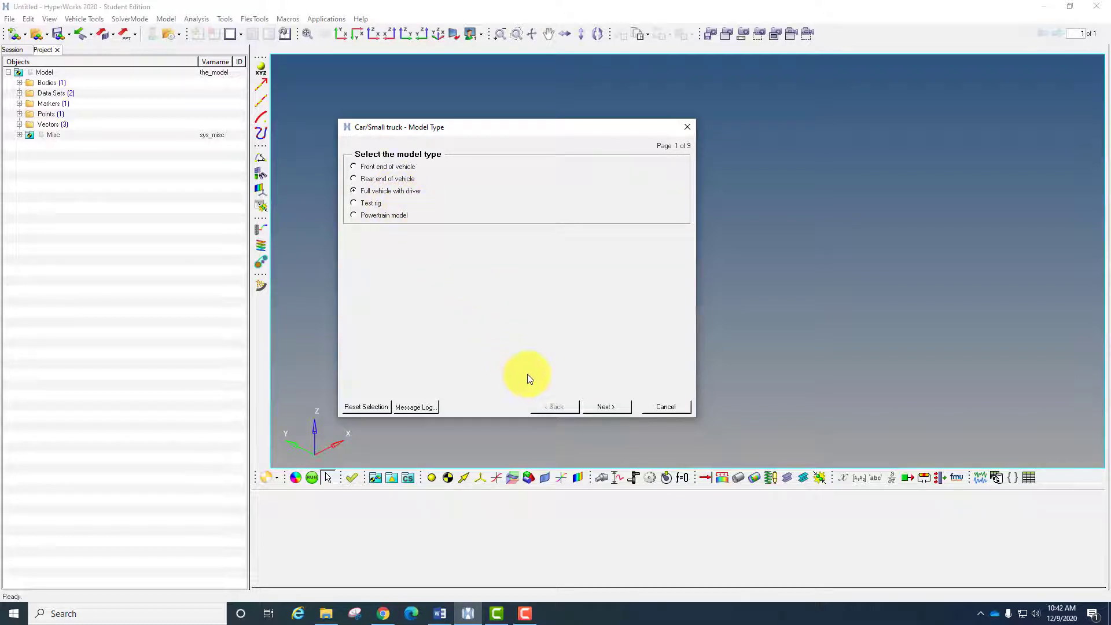
click(607, 406)
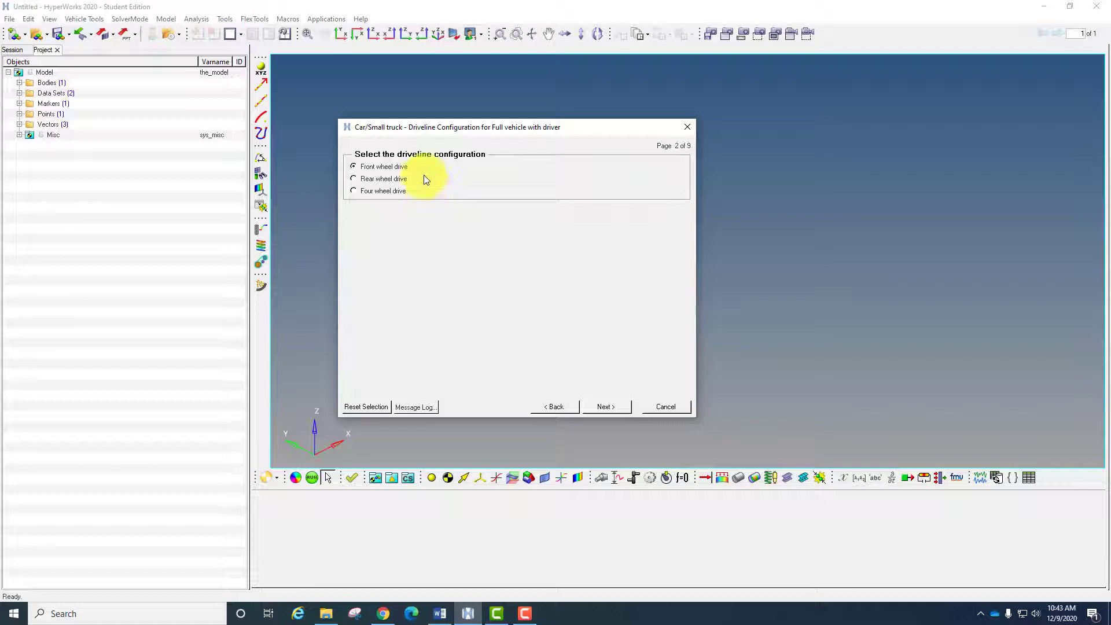
click(605, 406)
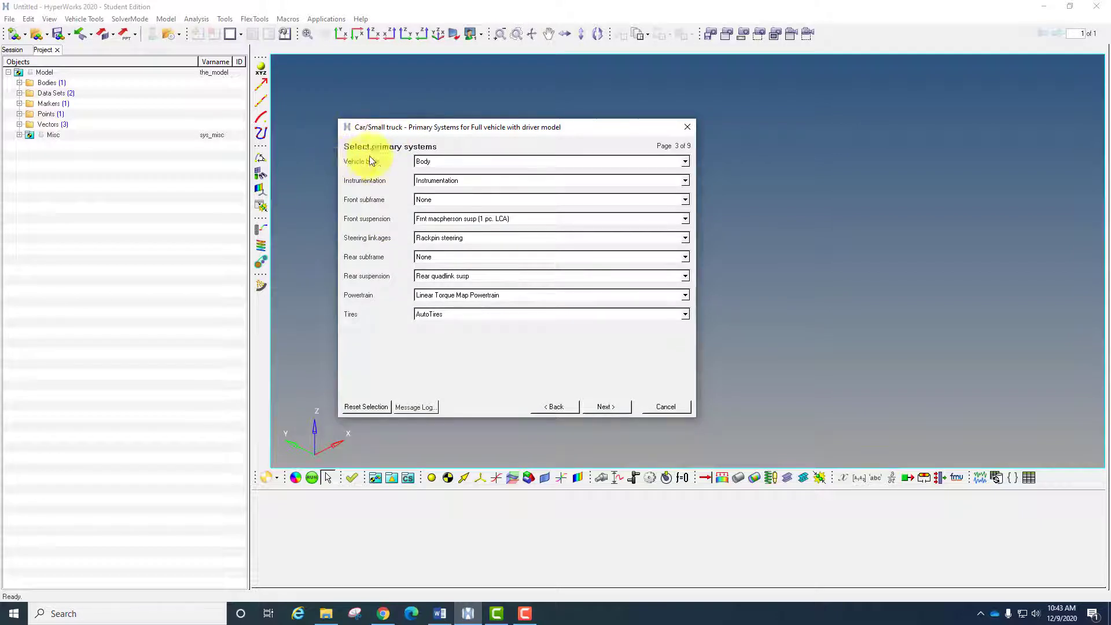
- Specify Body for the vehicle body, Instrumentation for the instrumentation and None for the front subframe
click(448, 159)
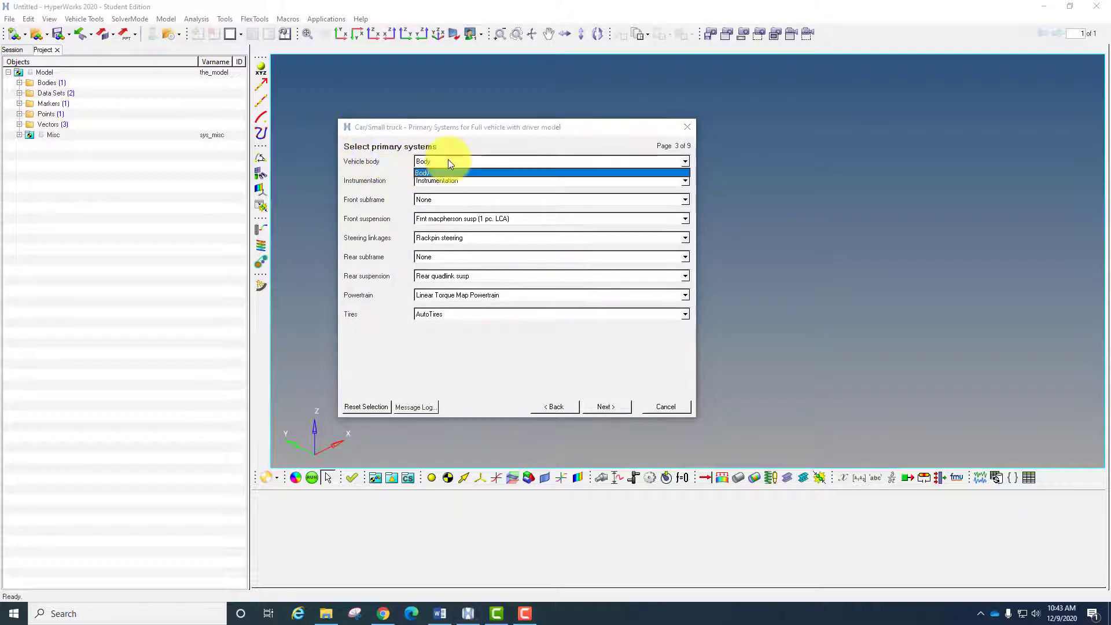
click(457, 144)
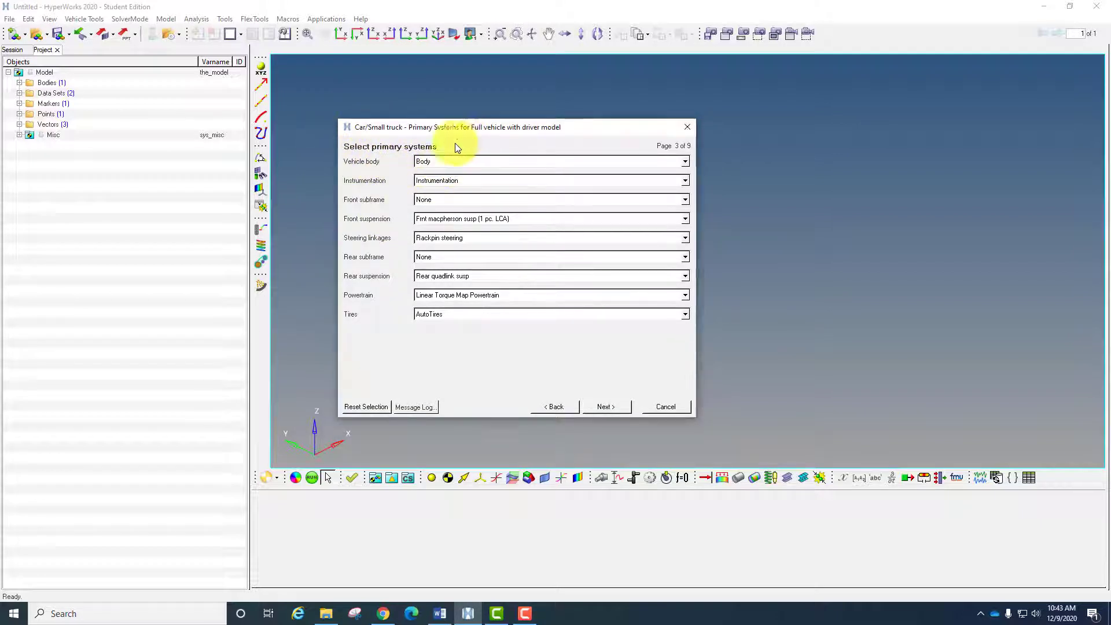
click(444, 179)
click(395, 180)
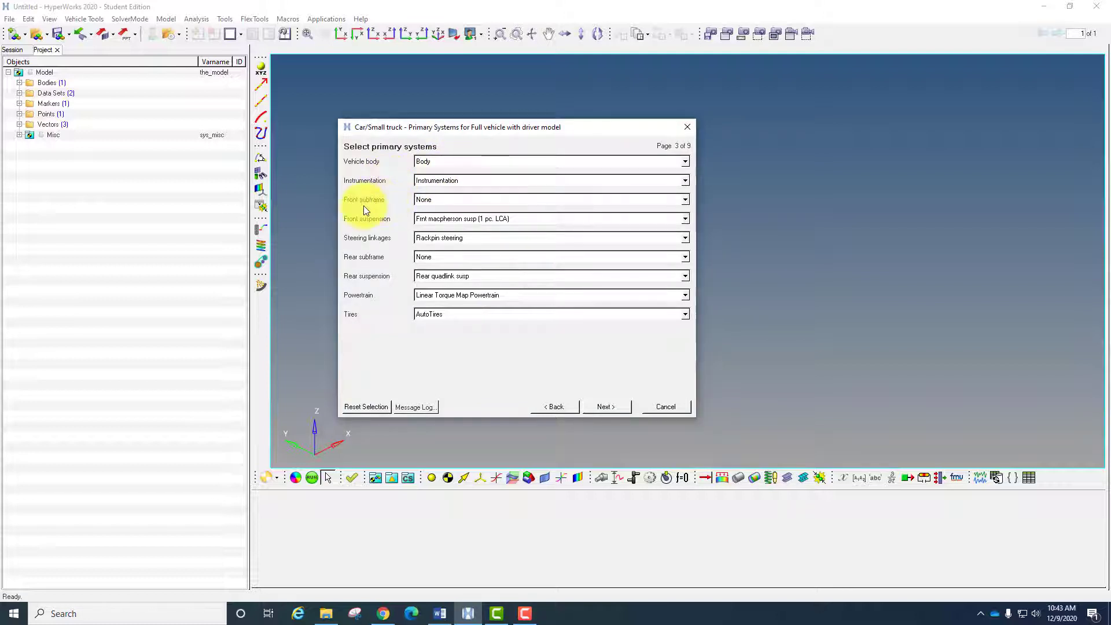
click(441, 199)
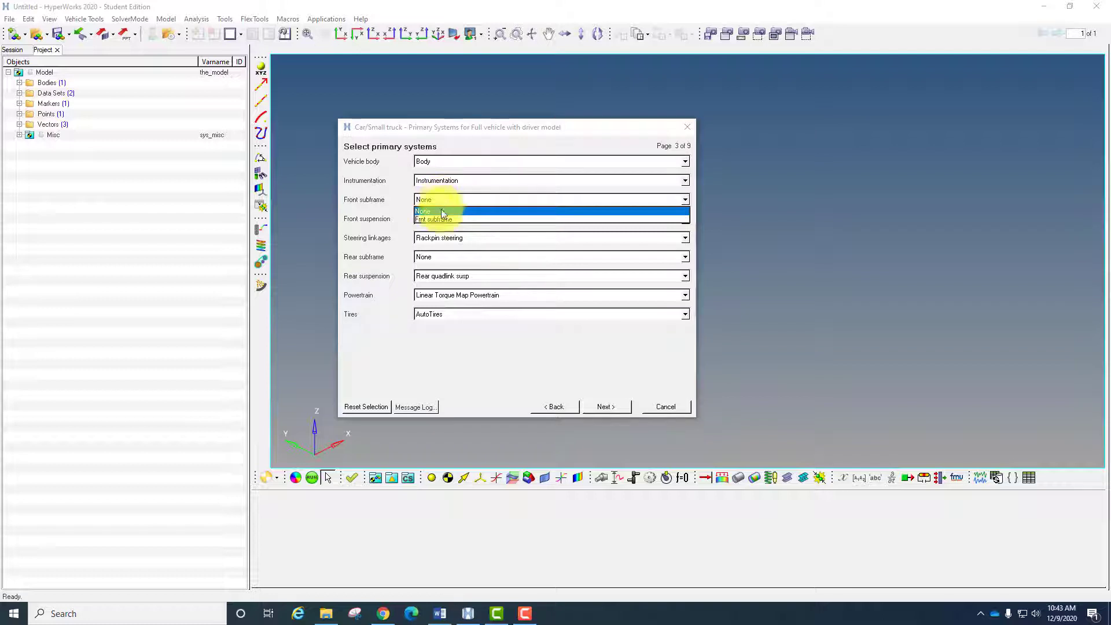
click(407, 212)
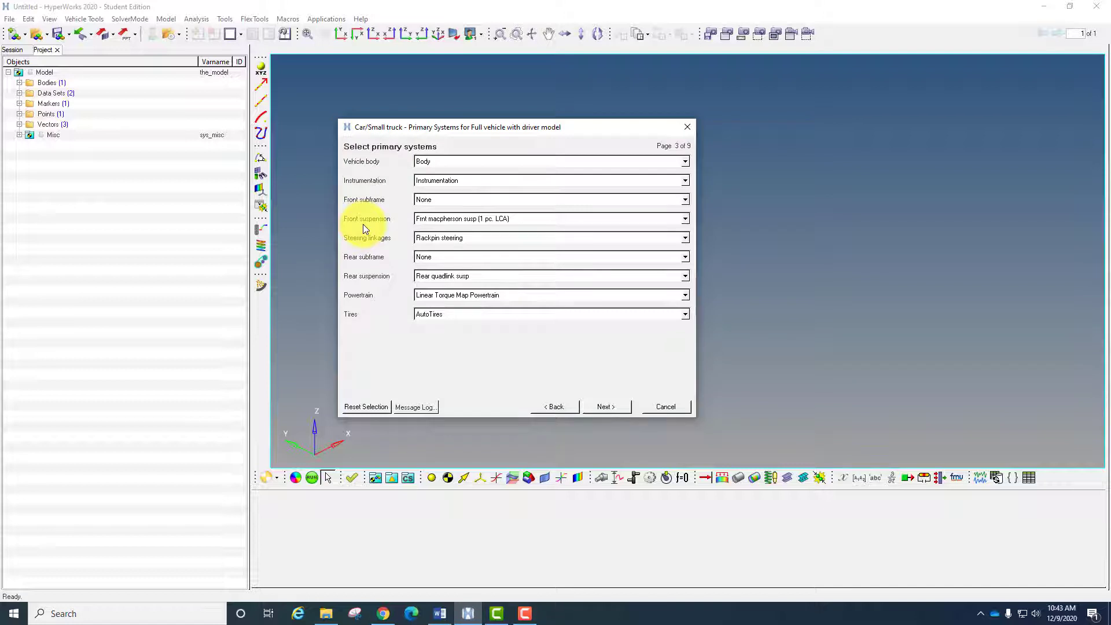
- Use Frnt macpherson susp (1 pc. LCA) as front suspension with Rackpin steering, and None for the rear subframe
click(473, 220)
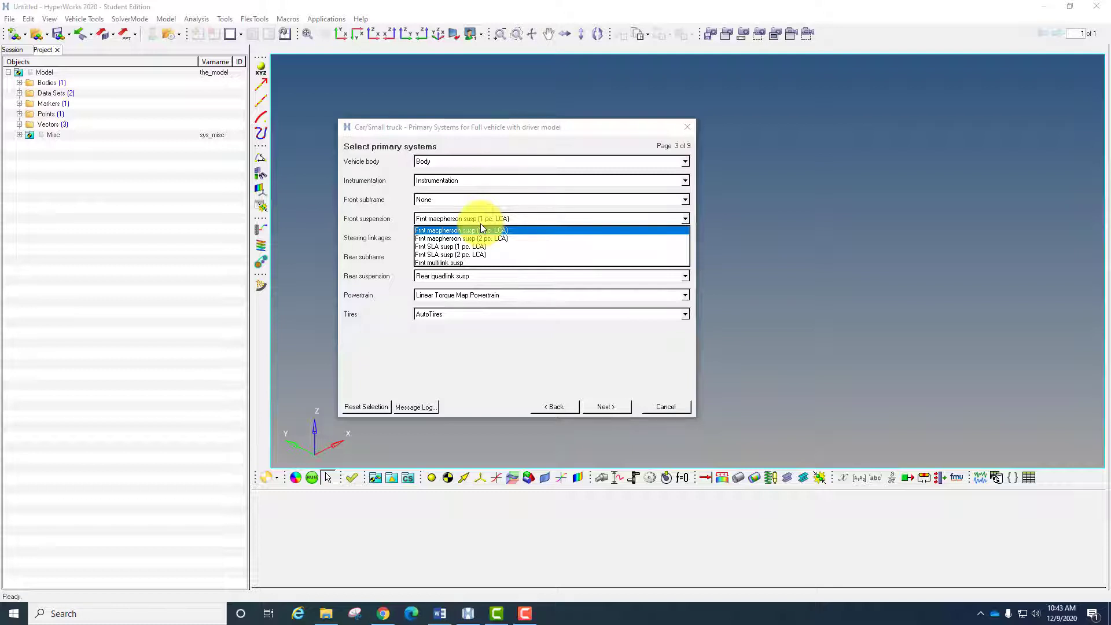
click(449, 231)
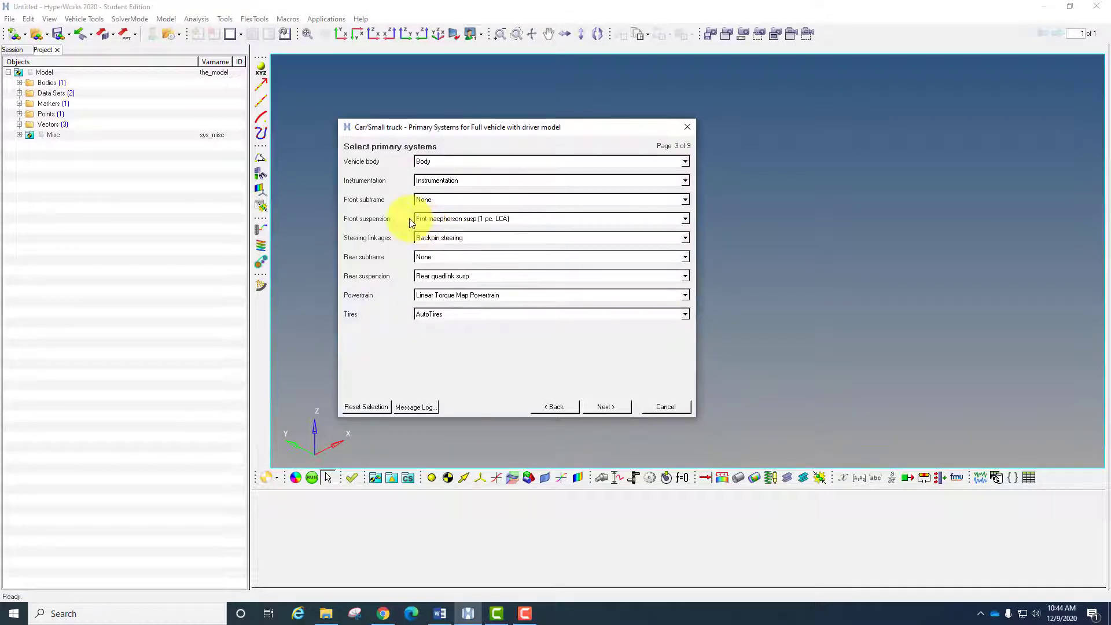
click(461, 238)
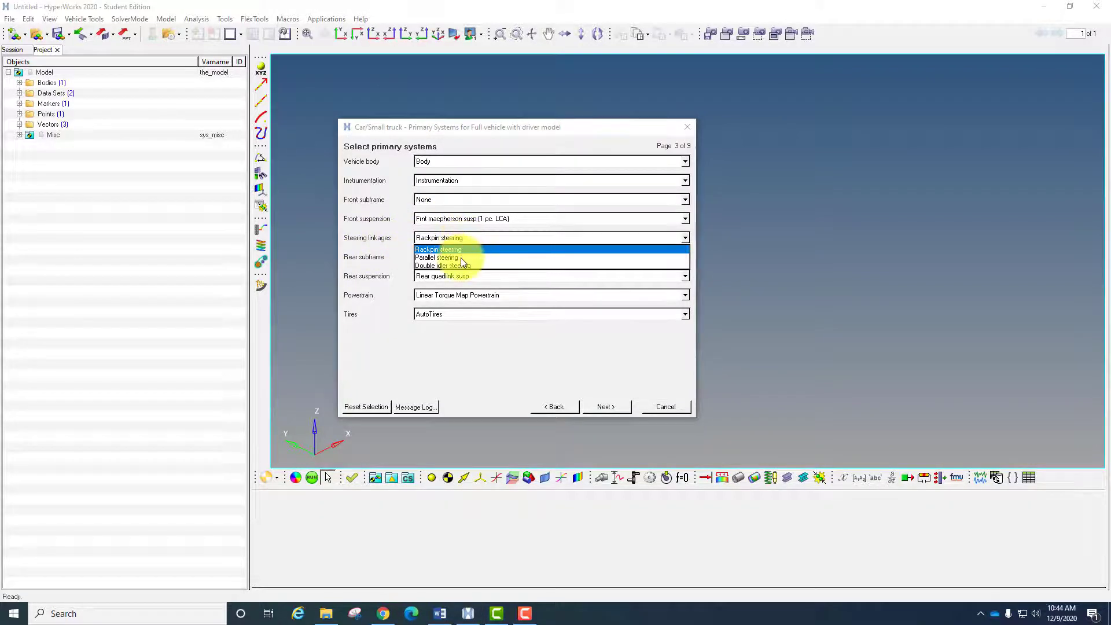
click(388, 236)
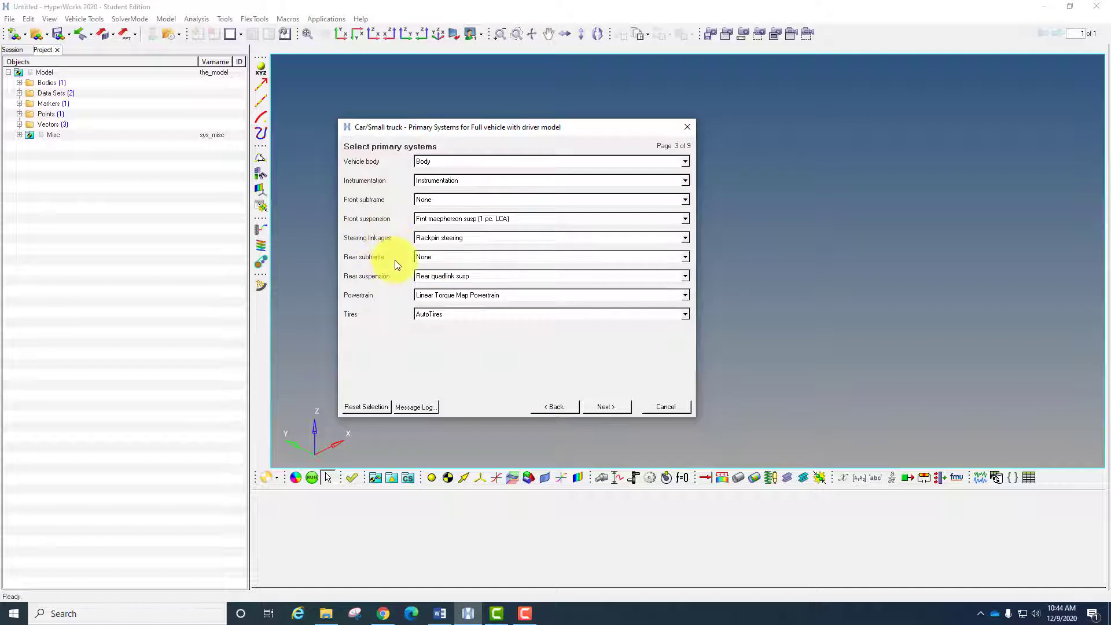
click(432, 256)
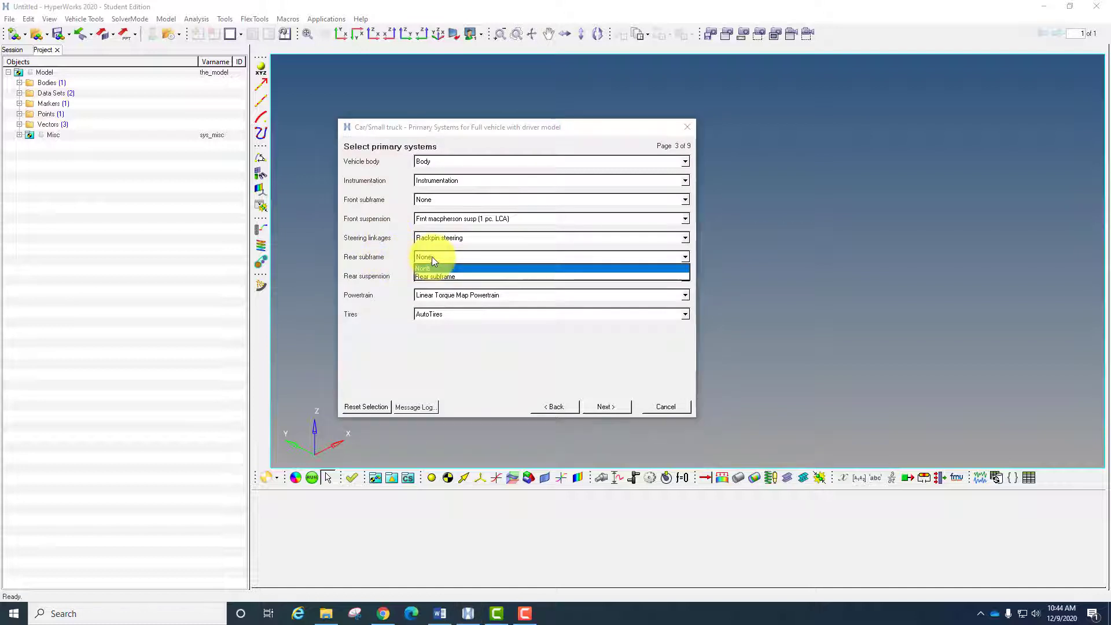
click(395, 266)
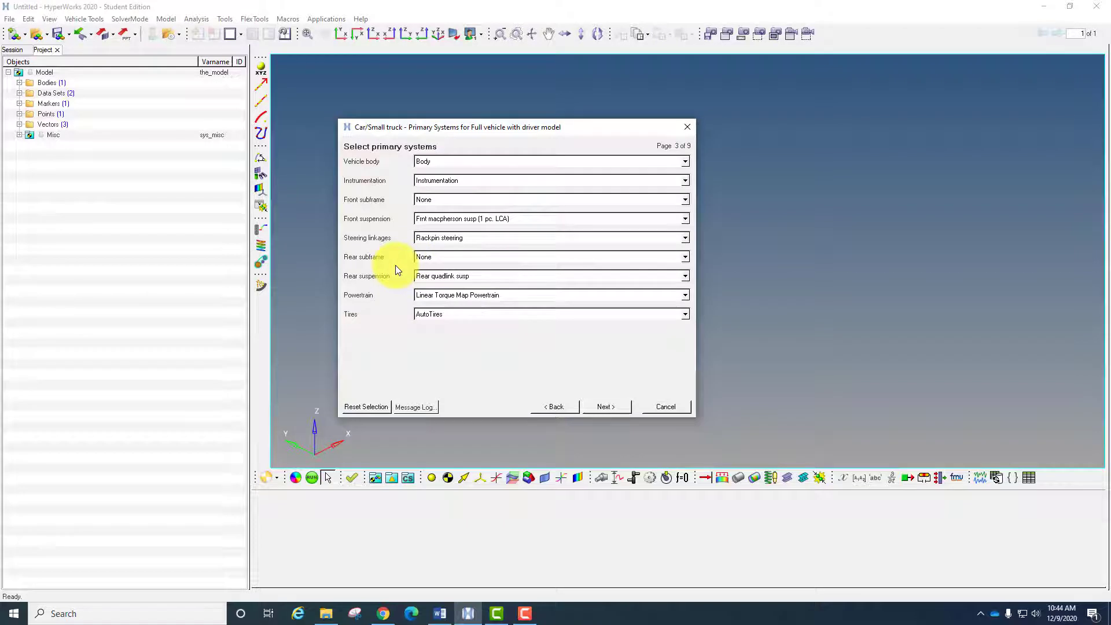
- Set the rear suspension to Rear multilink with LCA
click(428, 275)
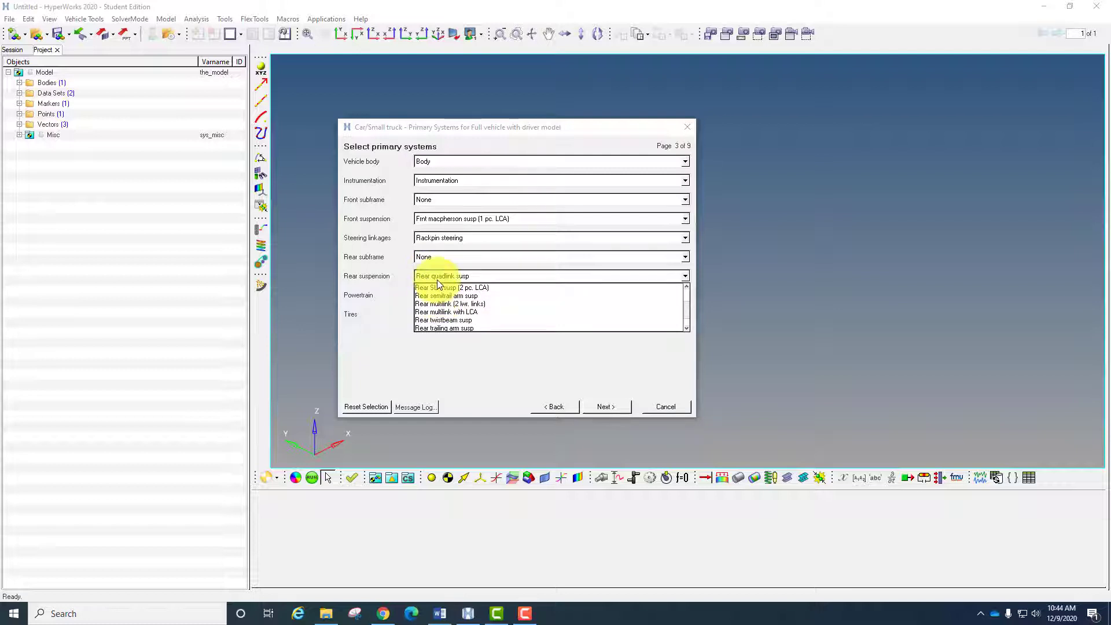
scroll(453, 329, down, 2)
scroll(450, 330, down, 1)
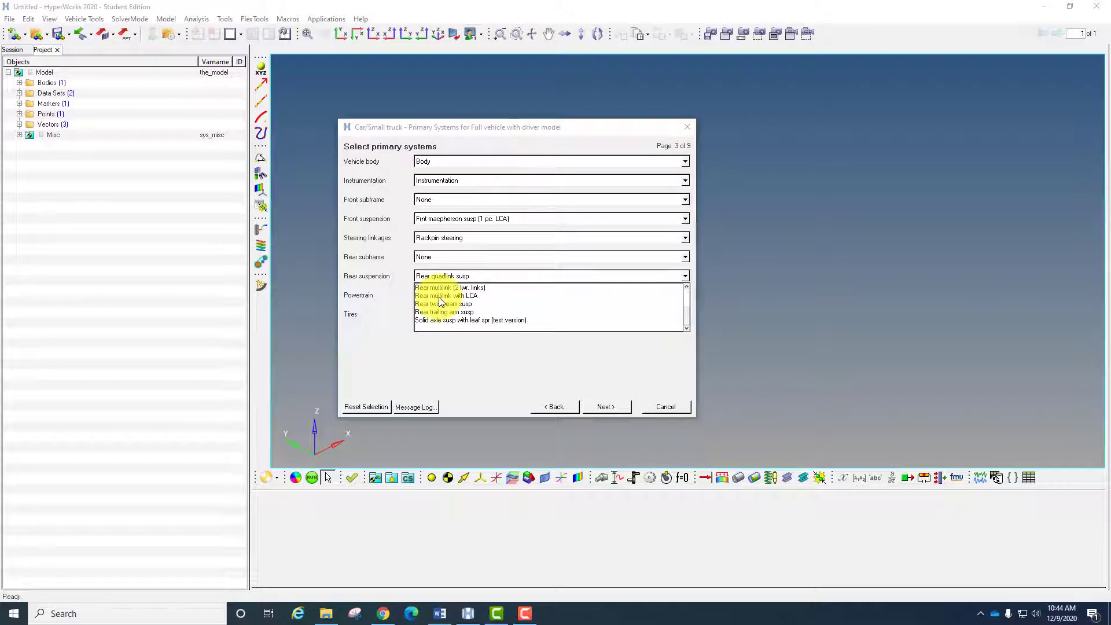
click(440, 295)
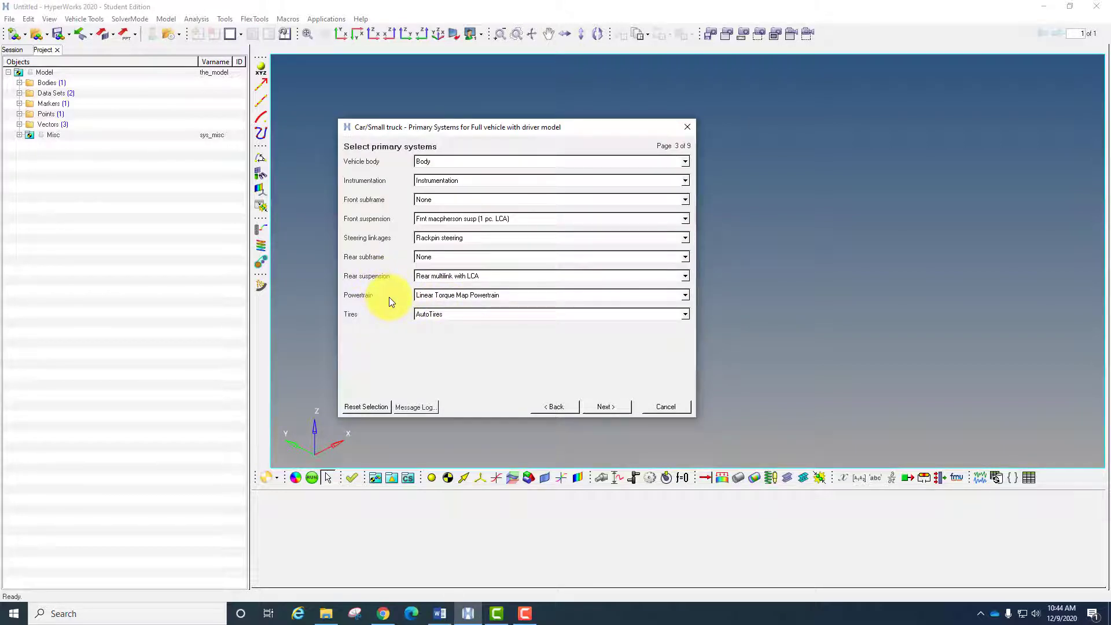
- Select Linear Torque Map Powertrain and AutoTires, and proceed to the steering subsystems
click(432, 295)
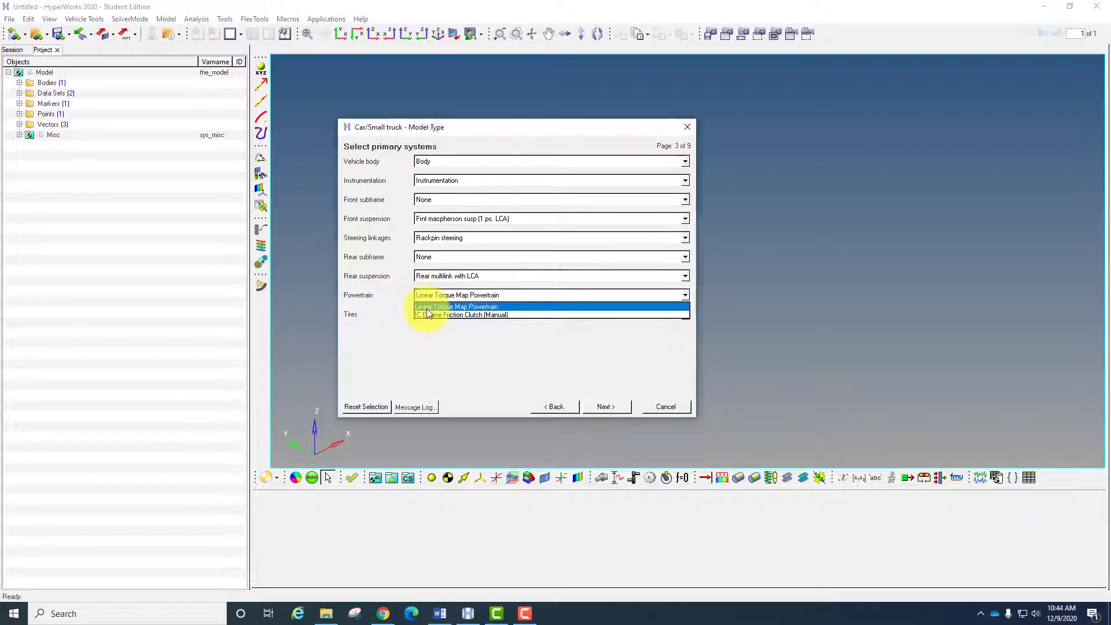
click(427, 307)
click(421, 314)
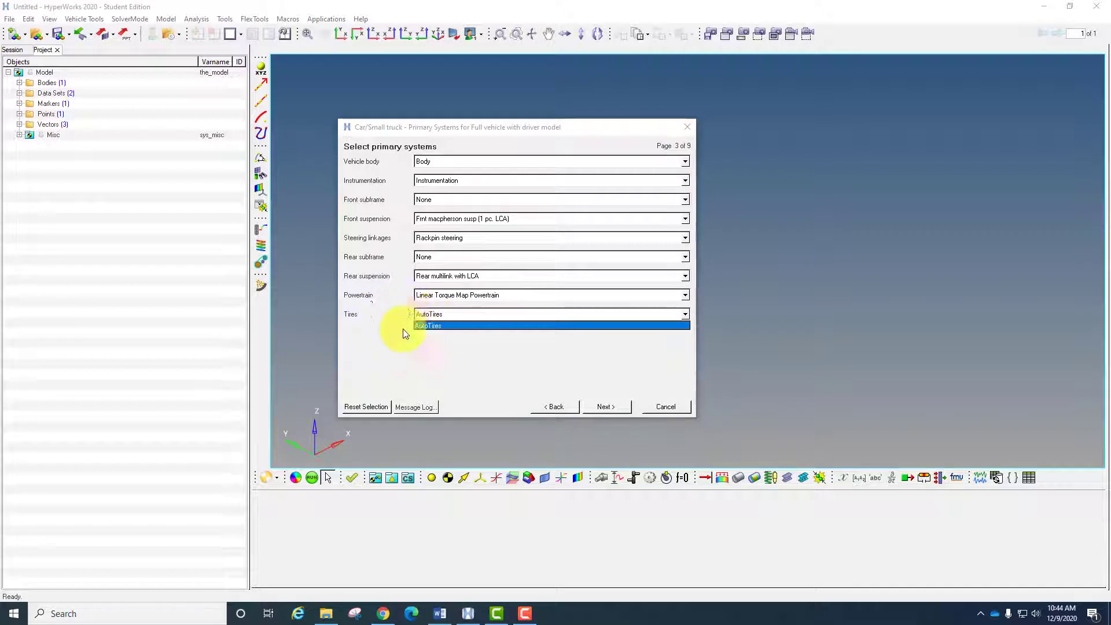
click(463, 325)
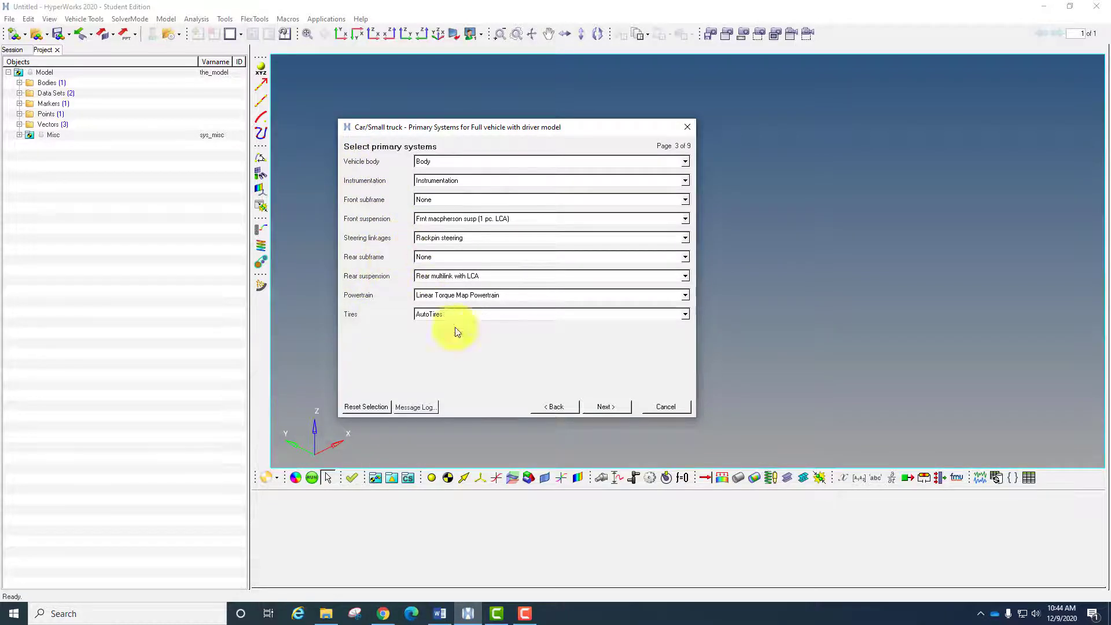
click(608, 406)
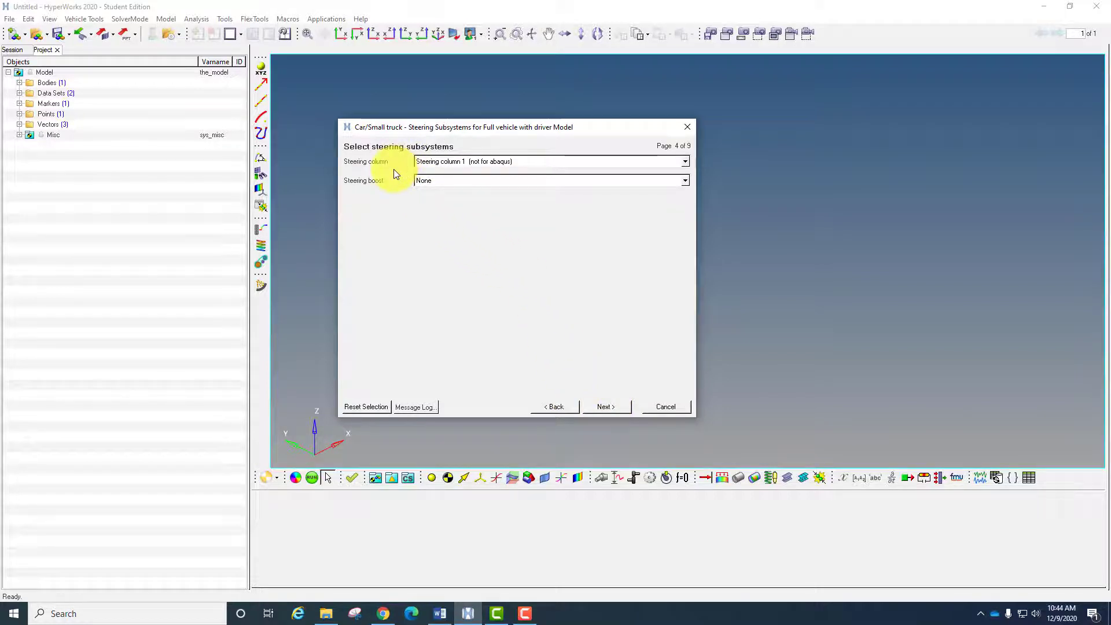
- Accept Steering column 1 (not for abaqus) without steering boost and continue to the springs, dampers and stabilizer bars
click(428, 162)
click(384, 194)
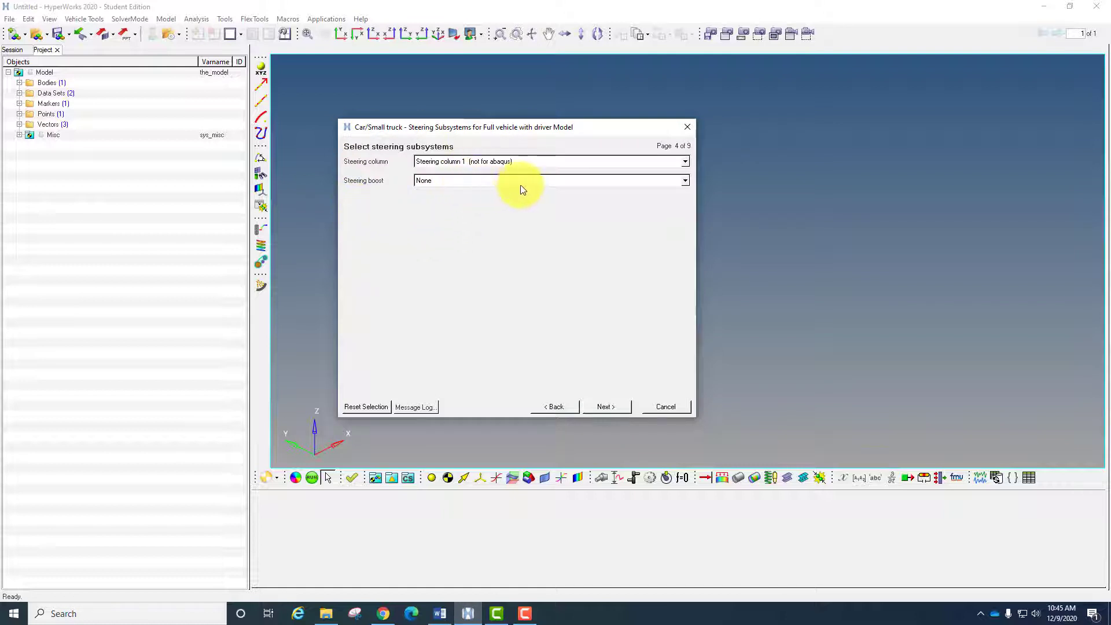
click(605, 407)
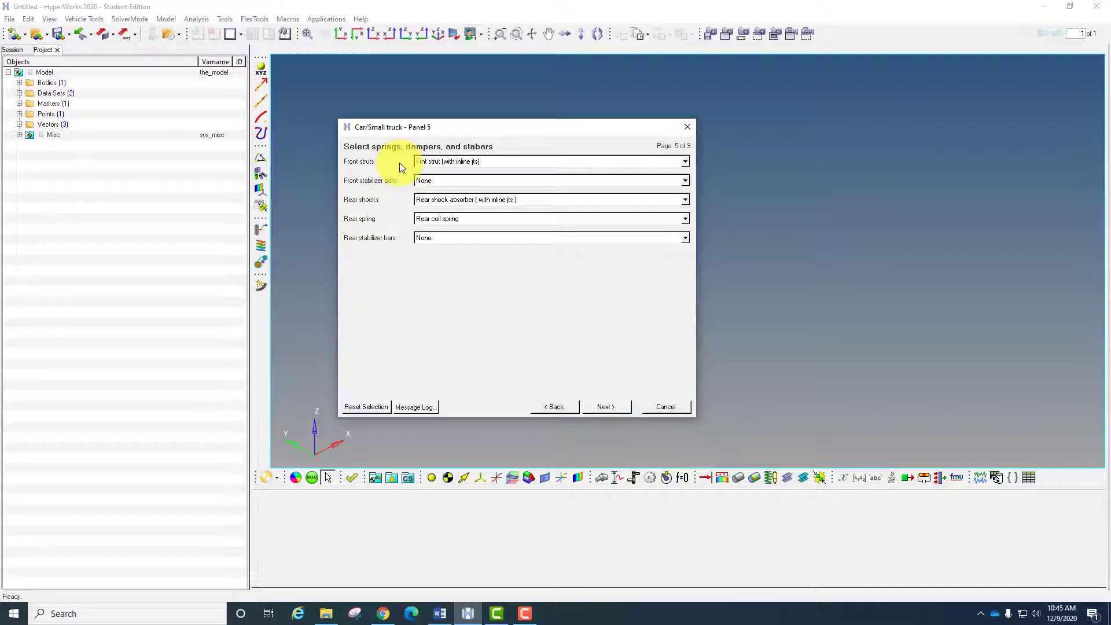
- Keep Frnt strut (with inline jts) as the front struts and set the front stabilizer bars to Frnt stabar with links
click(460, 165)
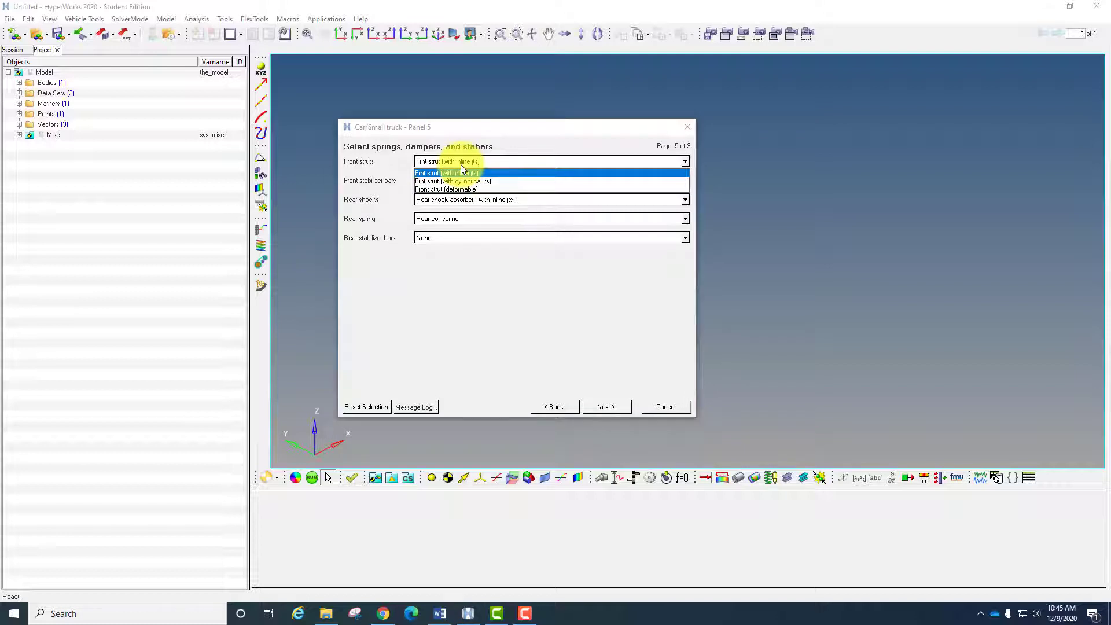
click(368, 180)
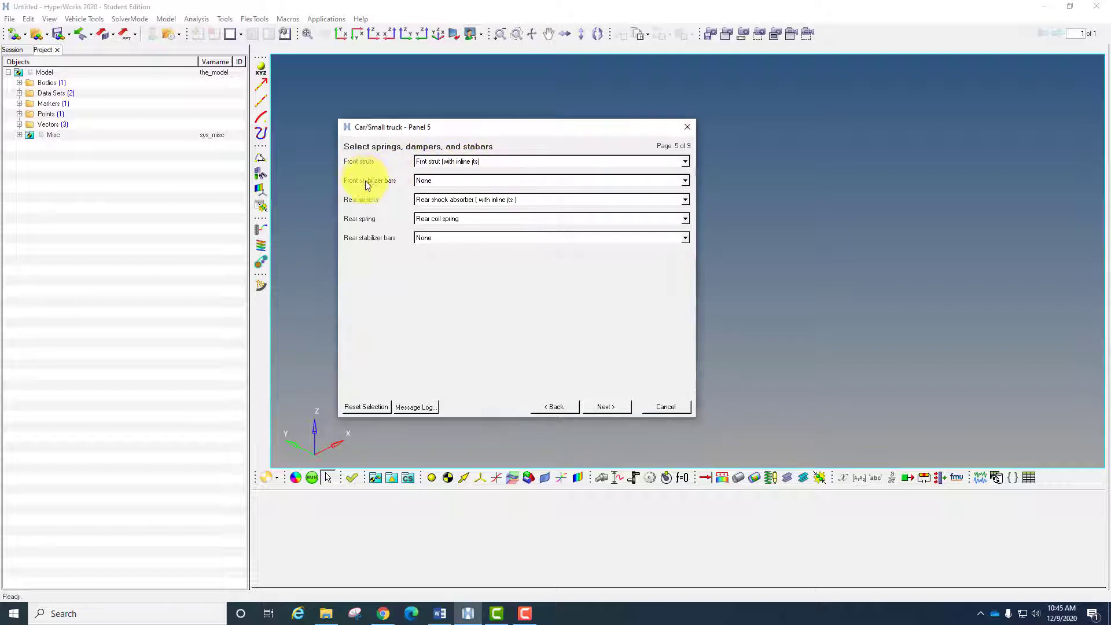
click(440, 184)
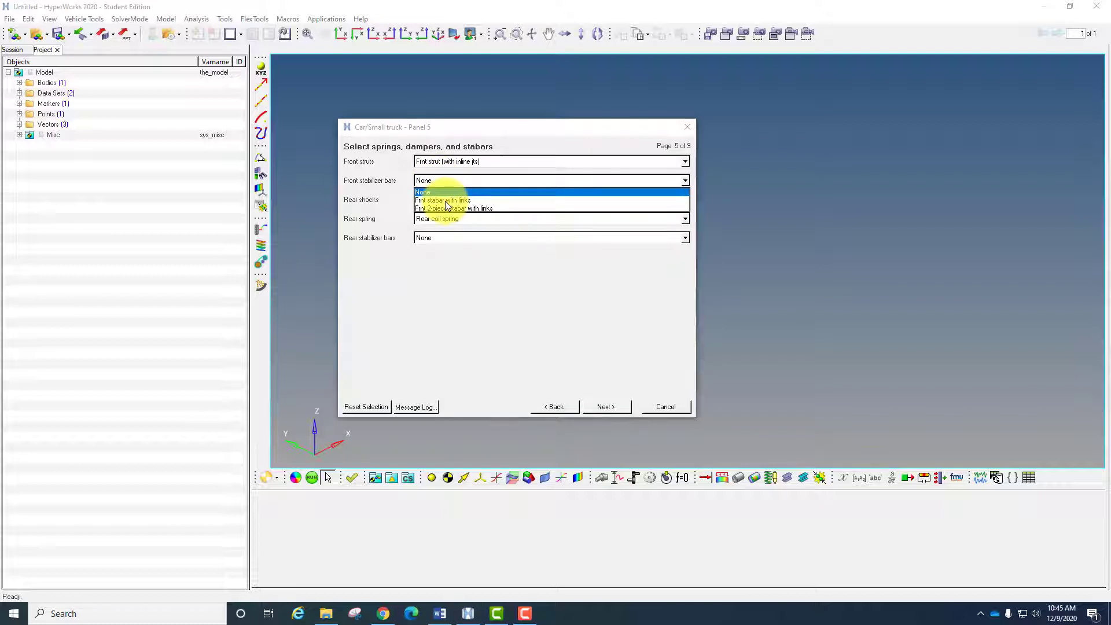
click(446, 200)
click(466, 181)
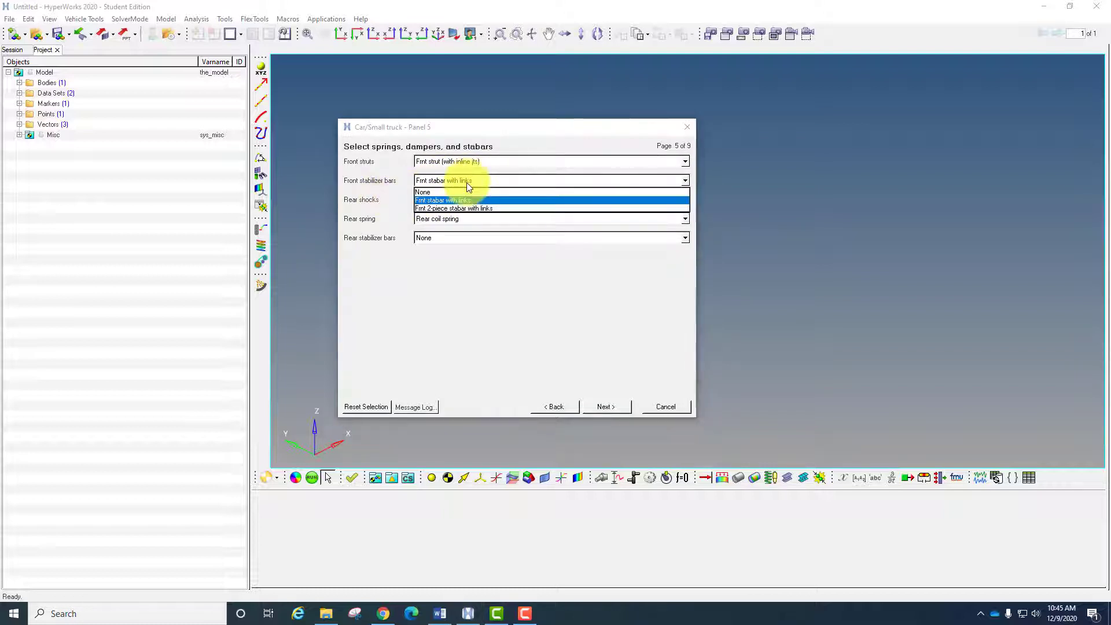
click(373, 184)
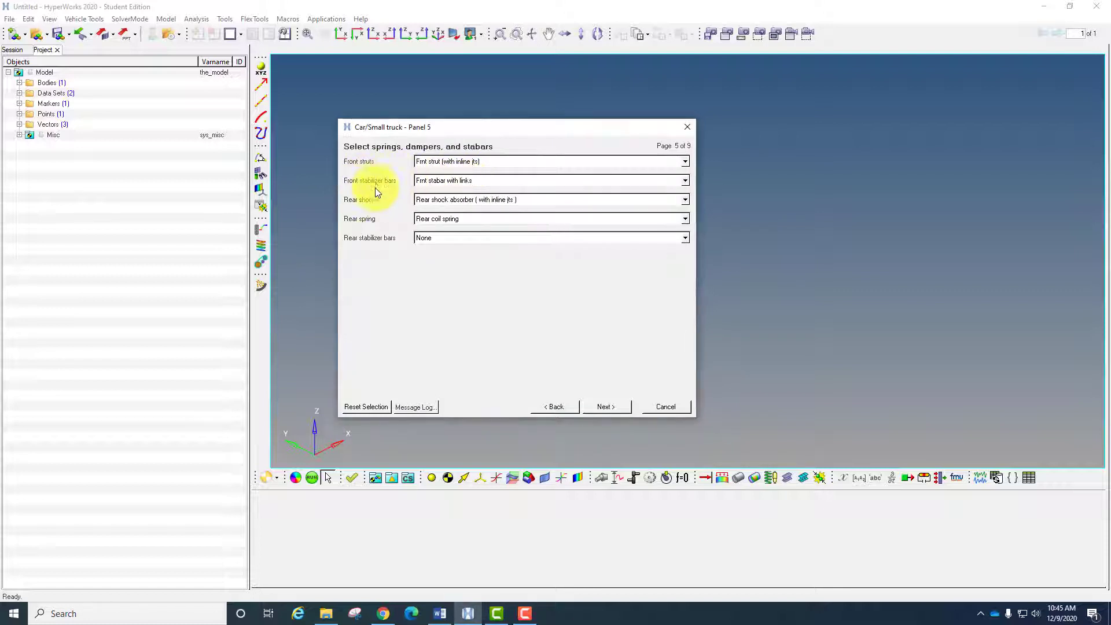
- Keep the default rear shocks and coil spring, set the rear stabilizer bars to Rear stabar with links, and continue to the bumpers
click(422, 202)
click(400, 206)
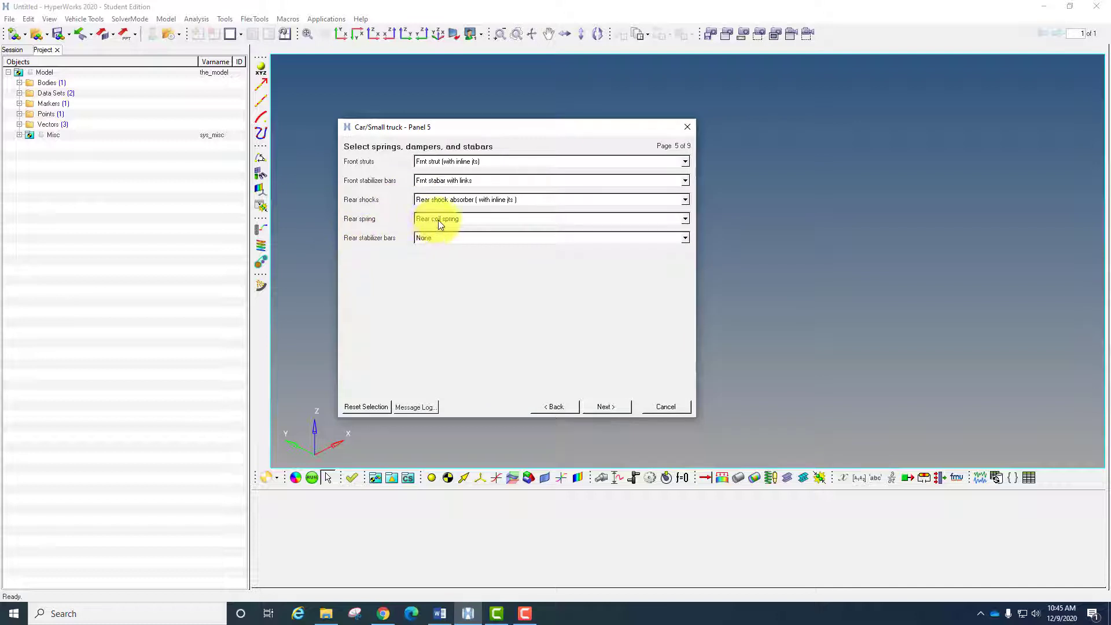
click(429, 239)
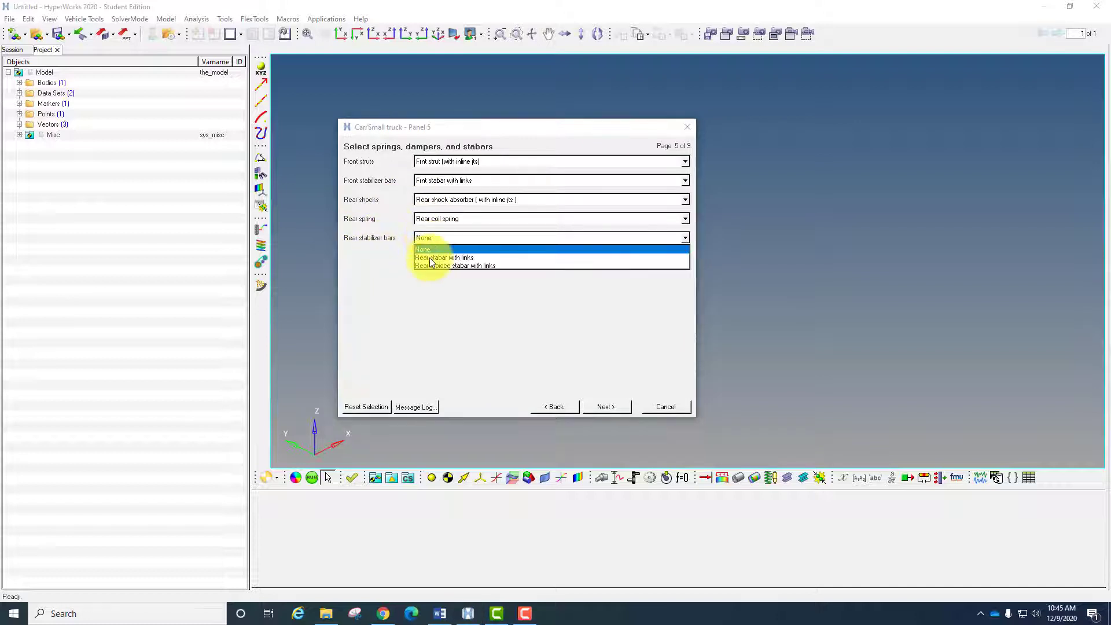
click(430, 258)
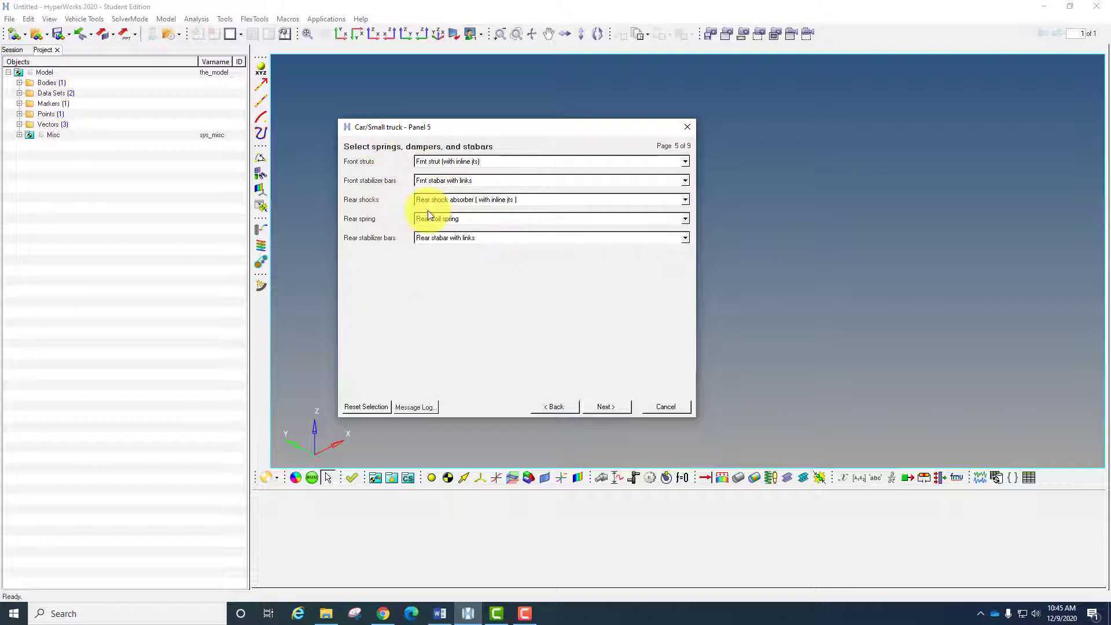
click(596, 411)
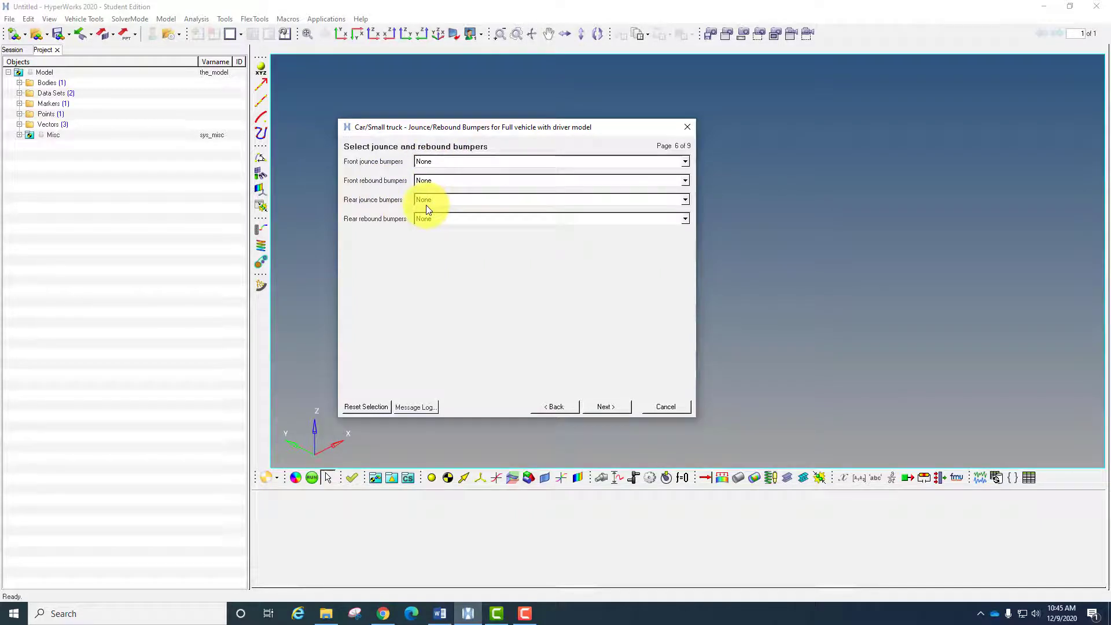
- Leave all jounce and rebound bumpers at None, and accept Disk Brakes with the Independent fwd front driveline
click(605, 406)
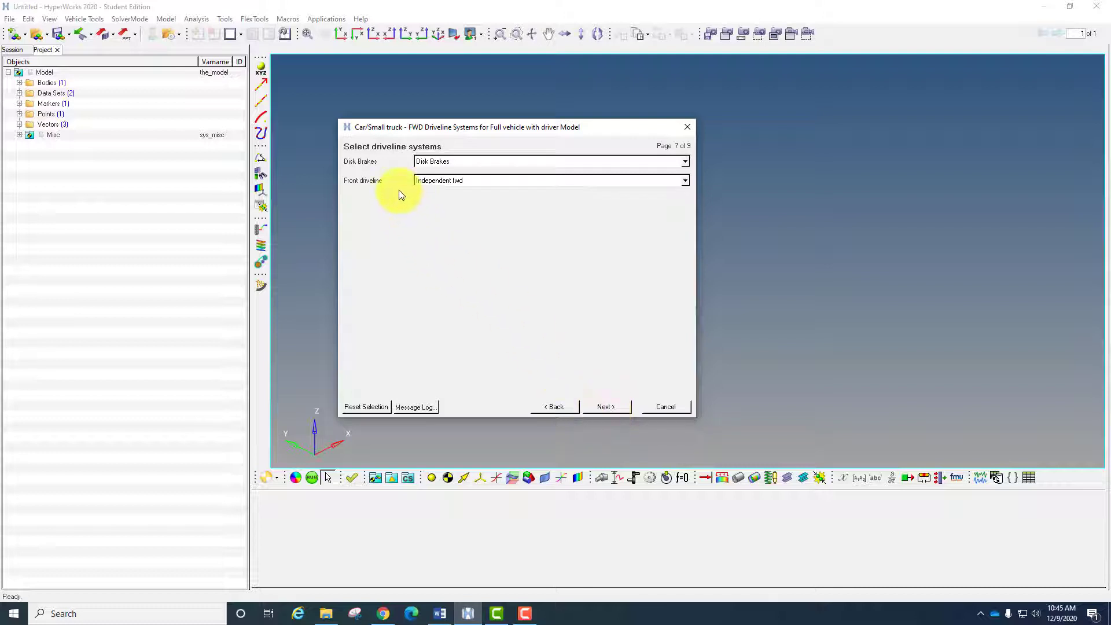
click(441, 161)
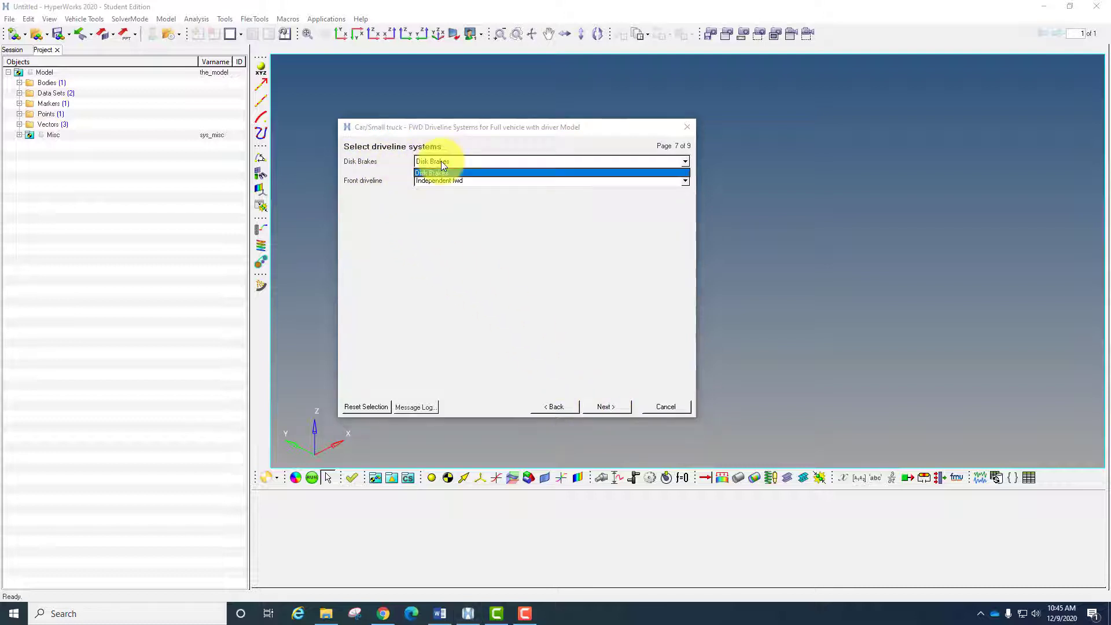
click(441, 161)
click(448, 179)
click(445, 192)
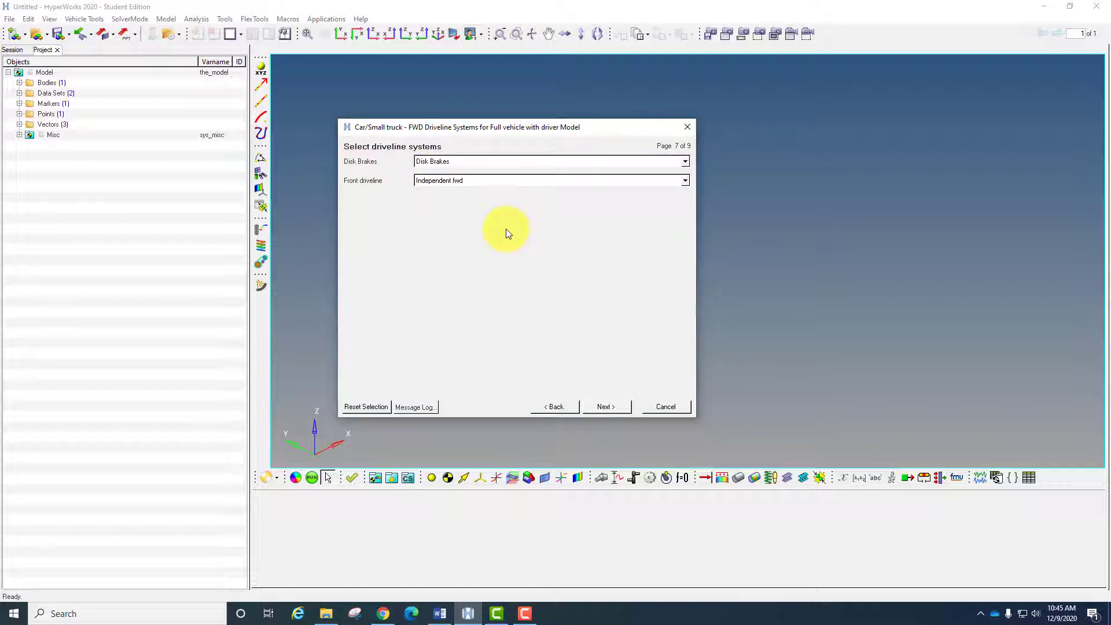
click(606, 407)
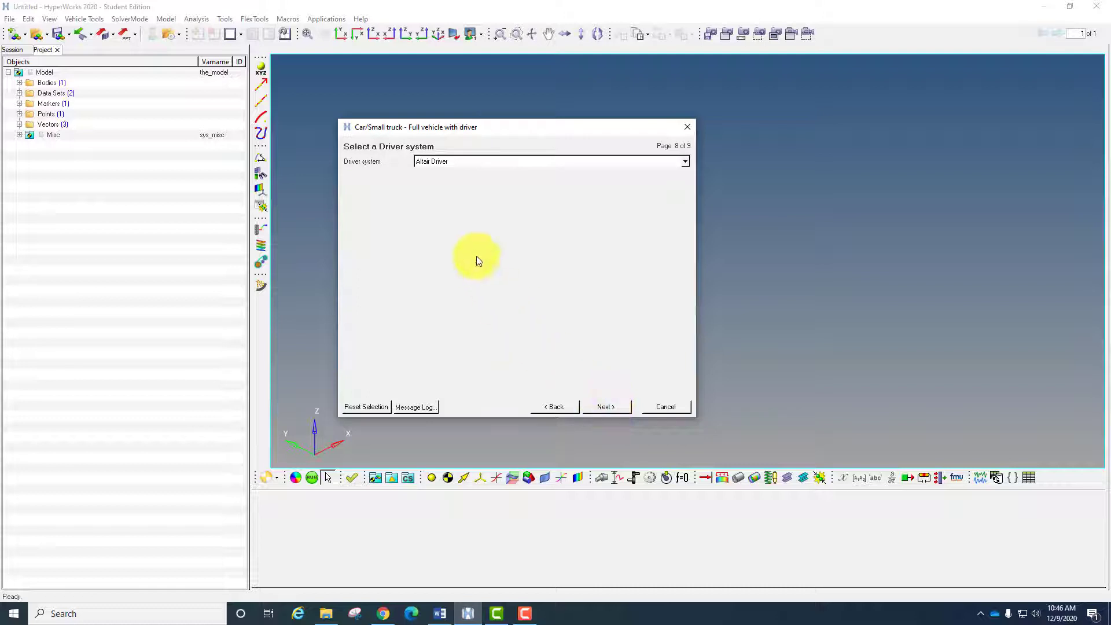
- Accept Altair Driver as the driver system and complete the wizard to build the full vehicle model
click(435, 162)
click(399, 209)
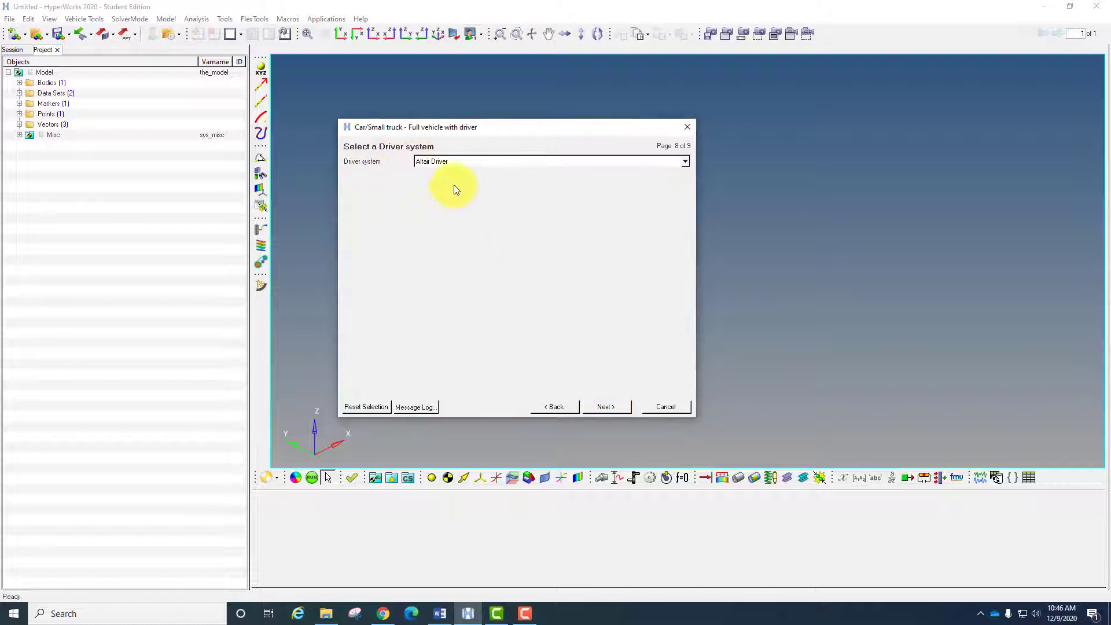
click(620, 408)
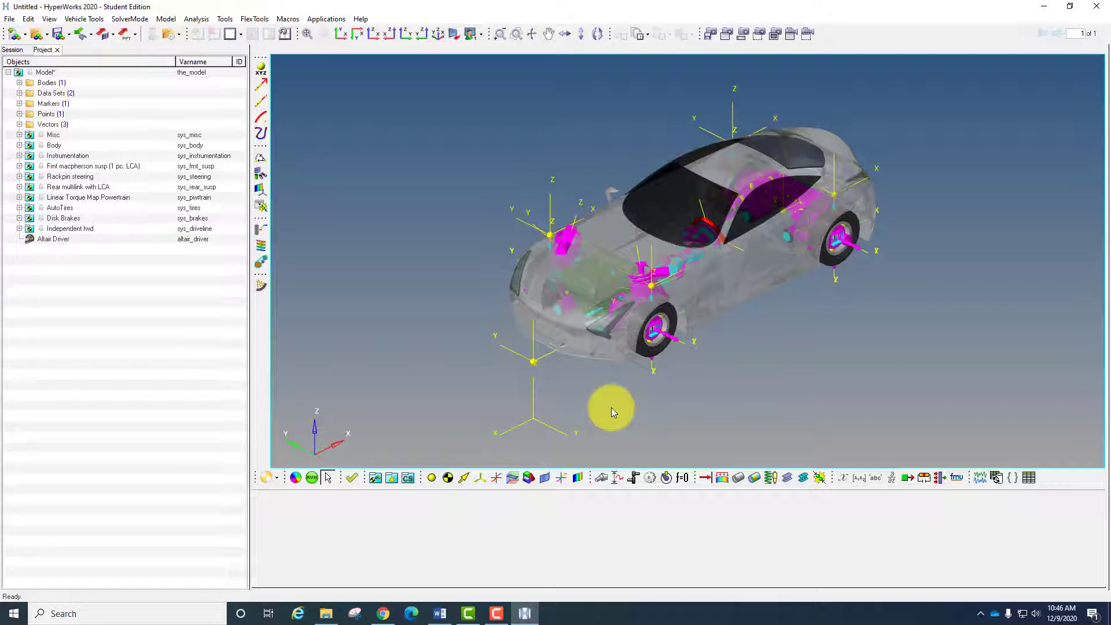
- Examine the assembled vehicle's front suspension, powertrain and steering from several angles
click(597, 34)
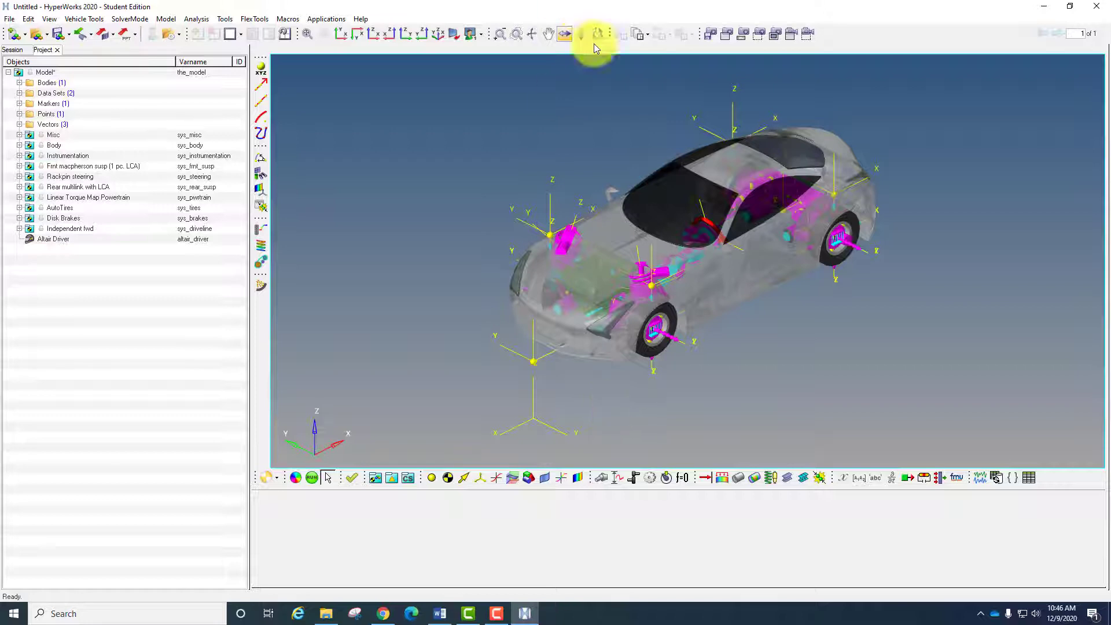
drag(734, 301, 647, 225)
scroll(646, 224, up, 10)
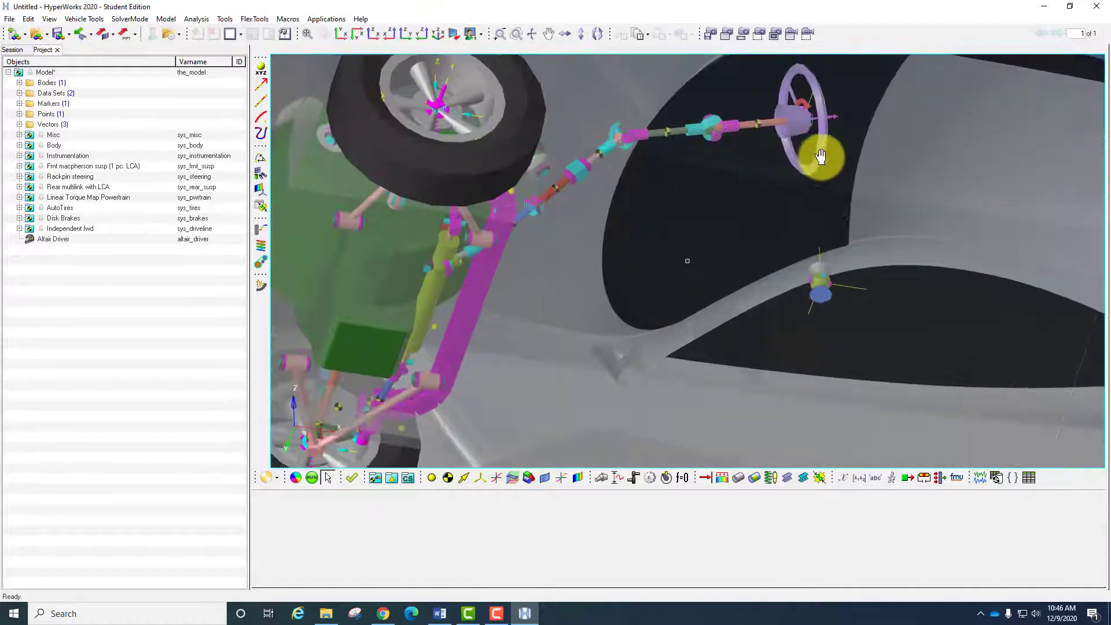
drag(820, 157, 627, 250)
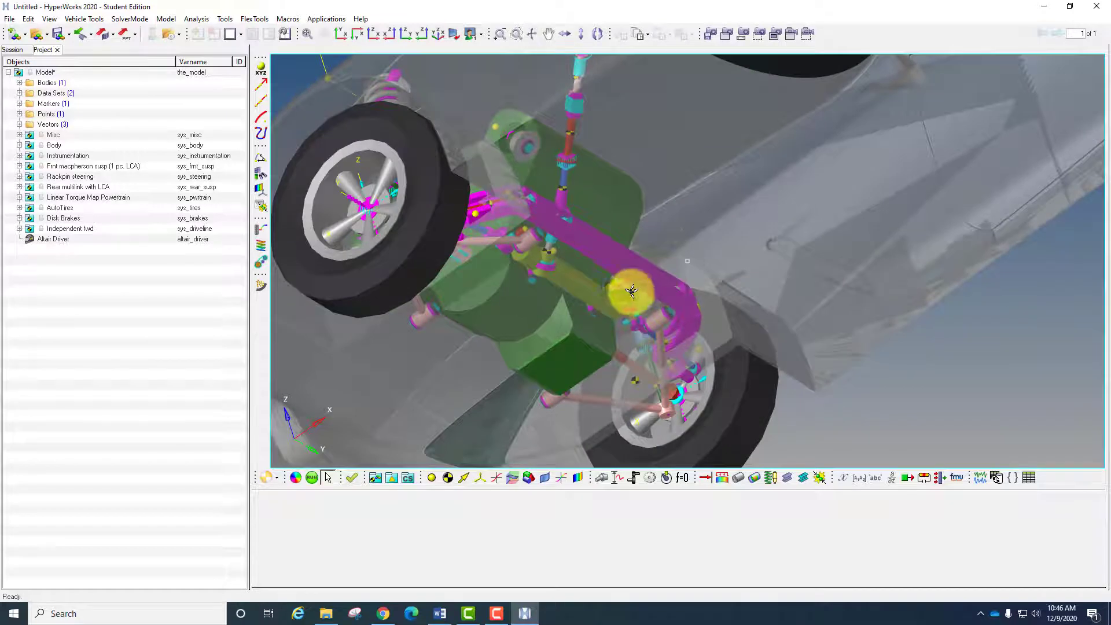
drag(631, 291, 619, 182)
drag(673, 223, 744, 193)
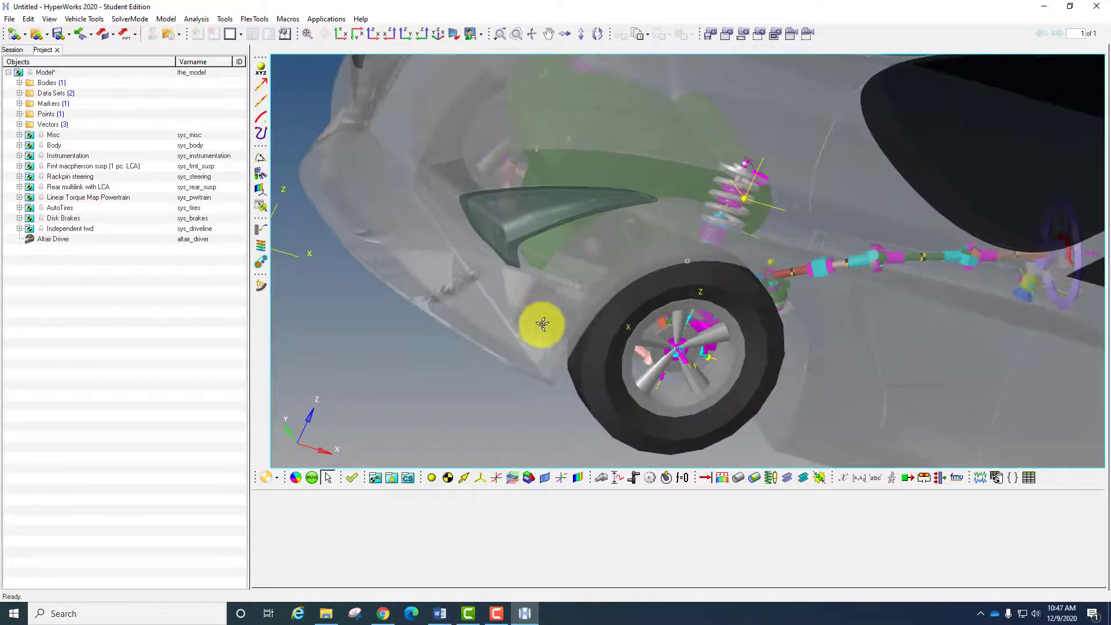
drag(542, 324, 741, 353)
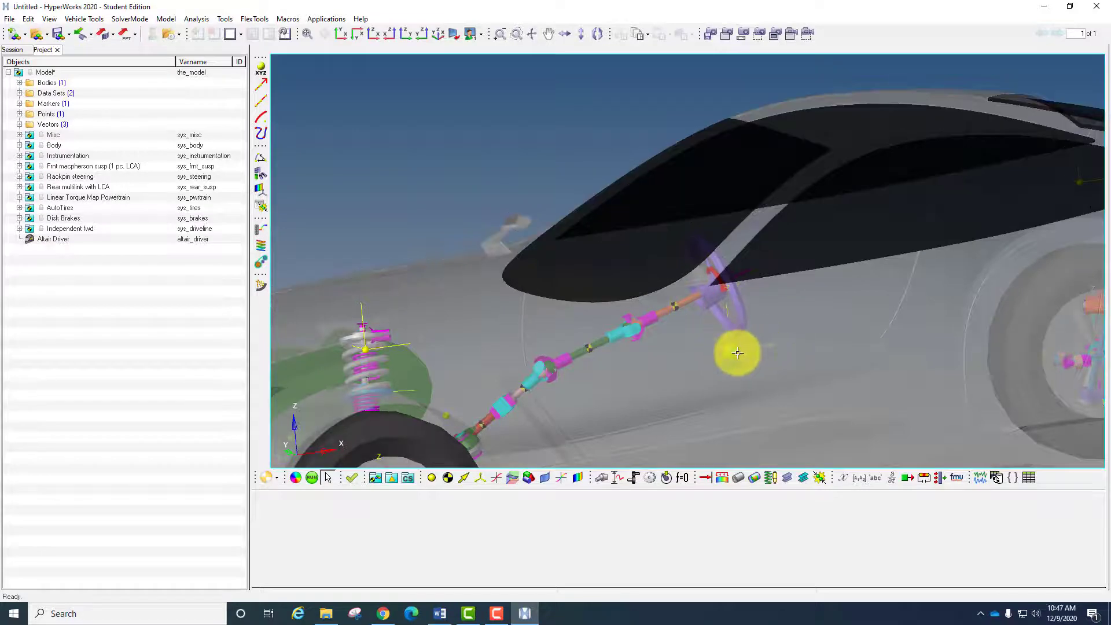
- Select the Vehicle Body and inspect its connections to the rear suspension
click(831, 344)
ctrl+right_drag(771, 328, 409, 255)
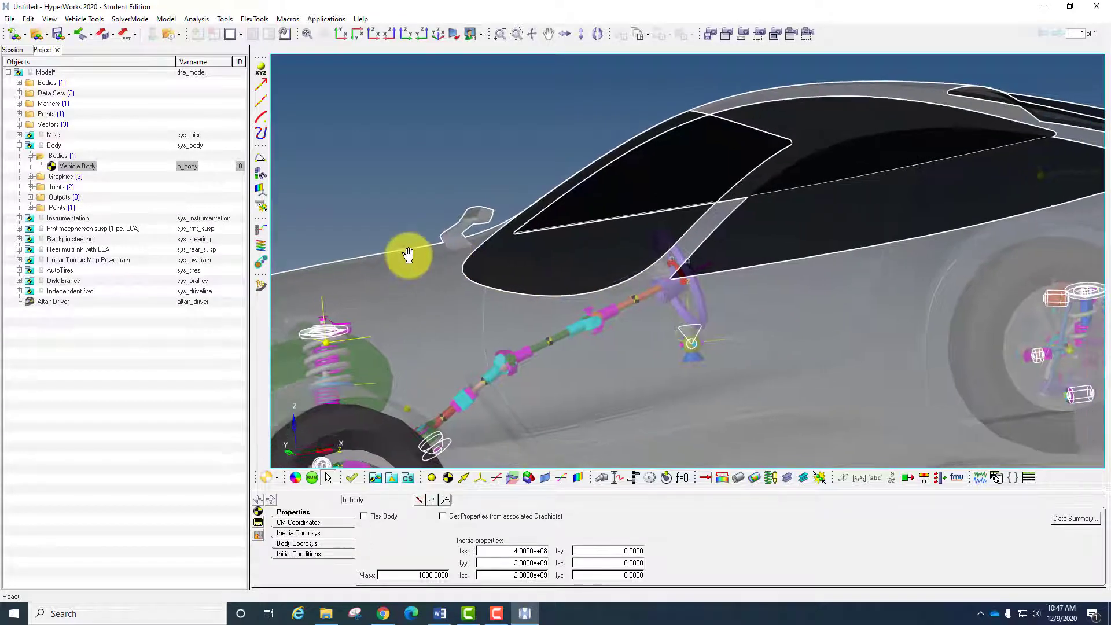
ctrl+right_drag(766, 271, 498, 255)
ctrl+right_drag(985, 424, 721, 414)
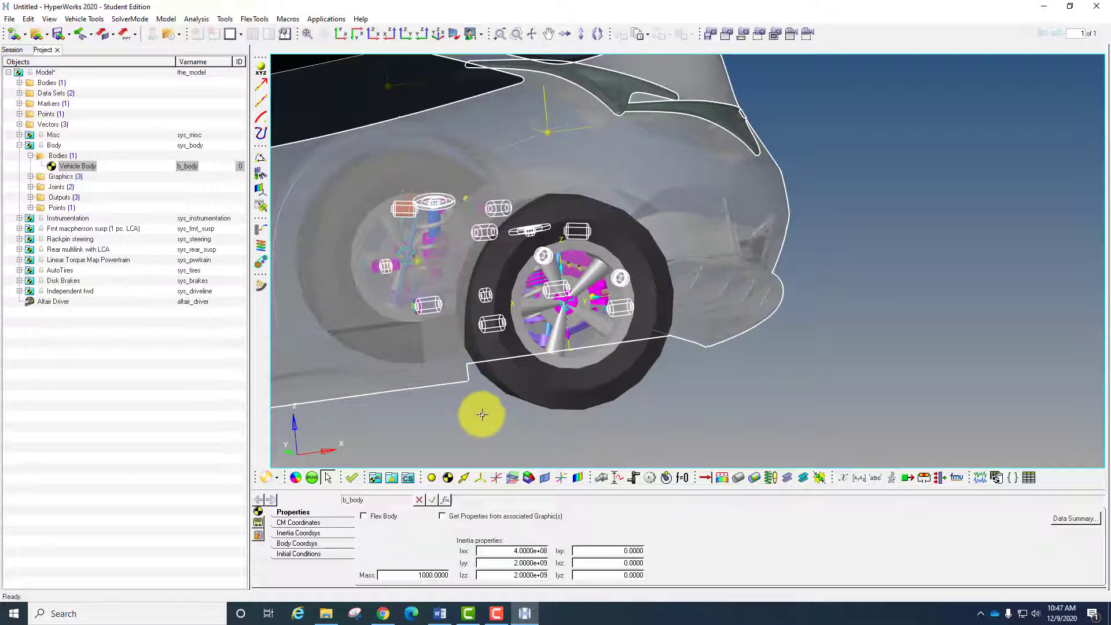
ctrl+drag(490, 408, 782, 307)
- Select the Instrumentation system and examine where its highlighted entities sit across the vehicle from rear to front
ctrl+drag(120, 238, 50, 149)
click(55, 148)
click(566, 372)
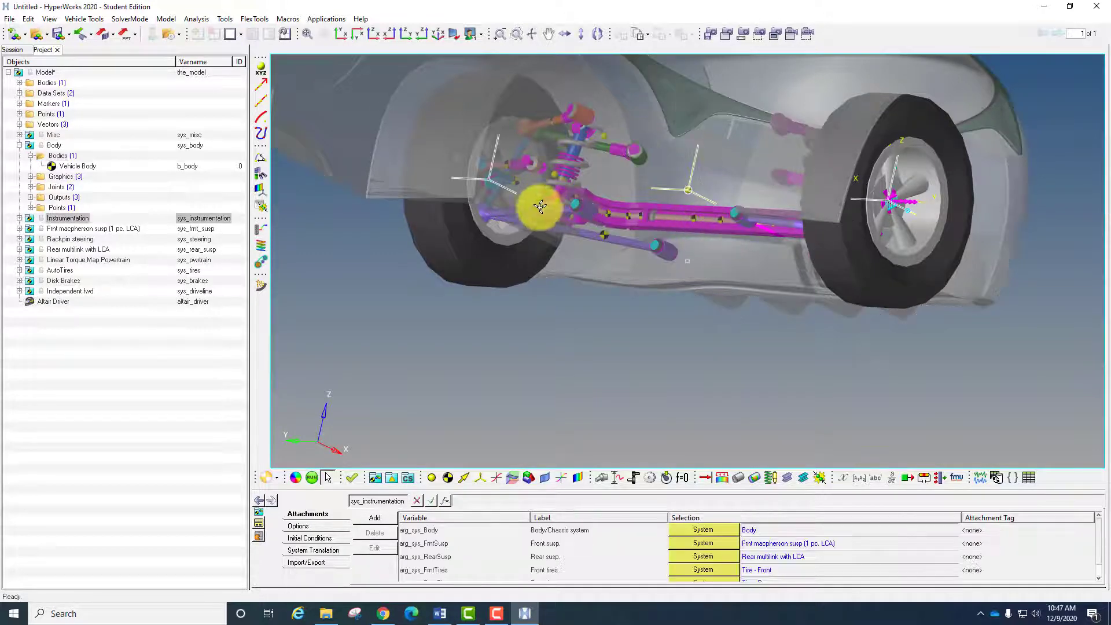
ctrl+drag(501, 345, 578, 288)
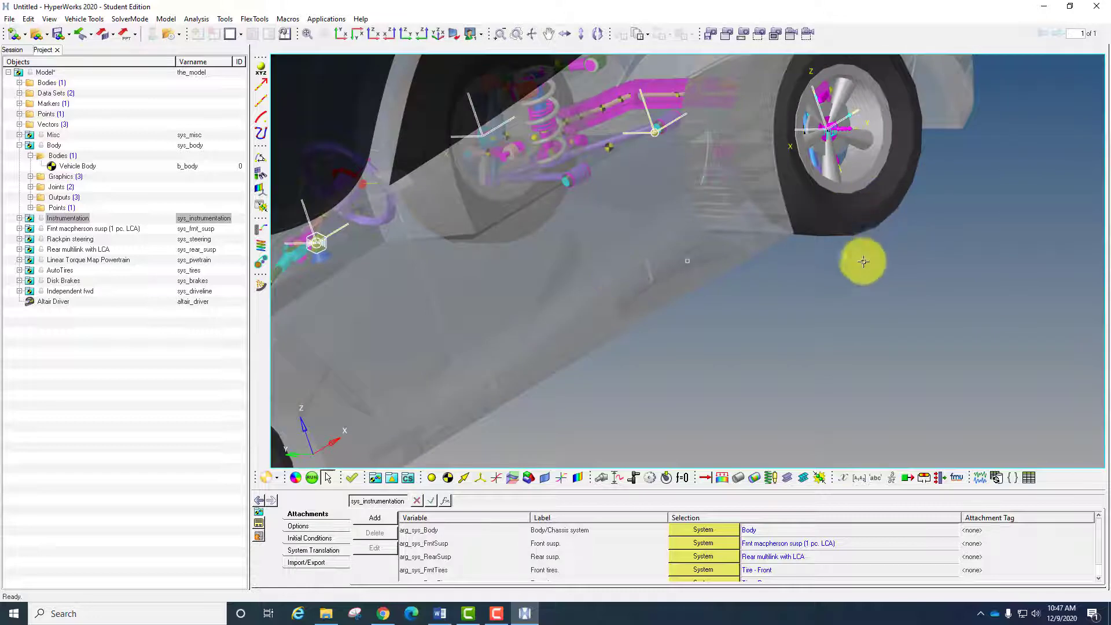
ctrl+right_drag(867, 243, 814, 363)
ctrl+scroll(679, 296, down, 3)
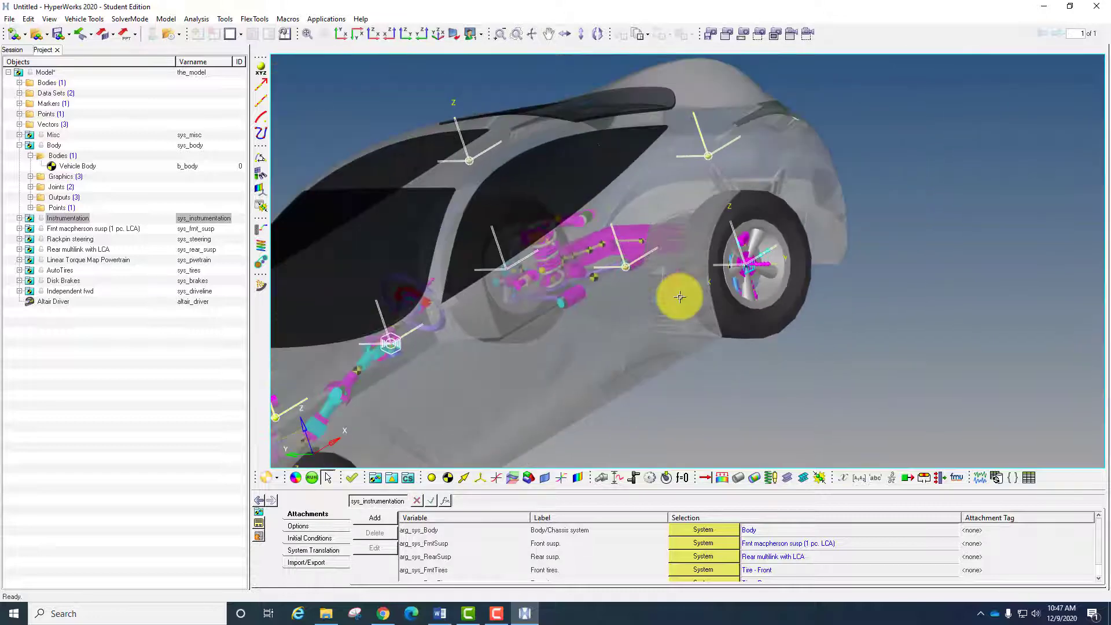
ctrl+scroll(679, 296, up, 4)
ctrl+scroll(631, 306, down, 3)
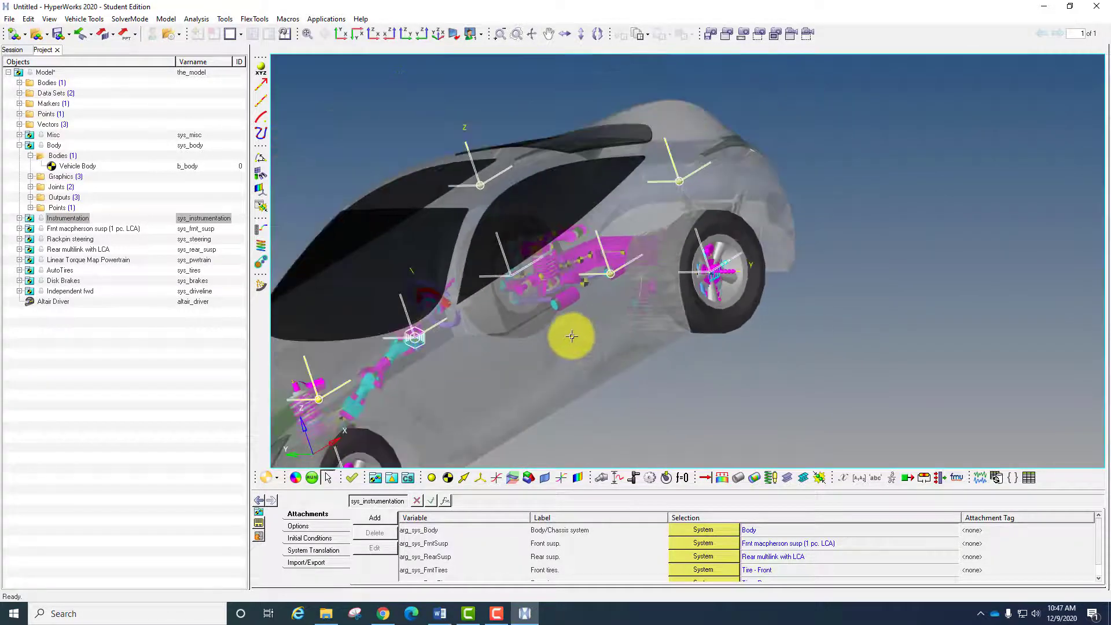
ctrl+right_drag(640, 286, 883, 263)
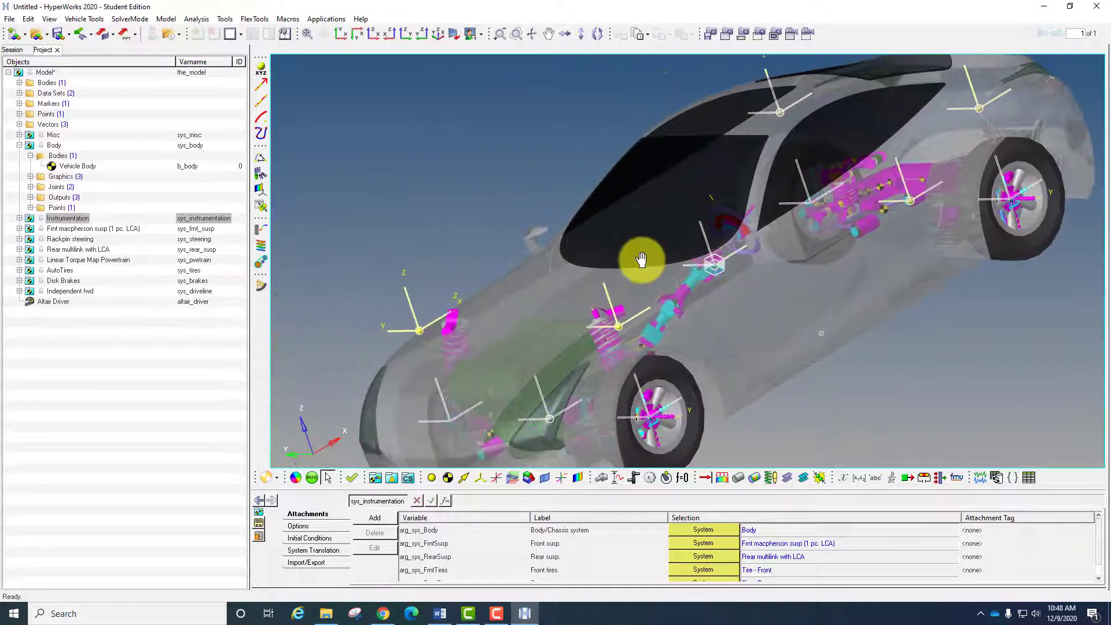
ctrl+drag(922, 345, 921, 354)
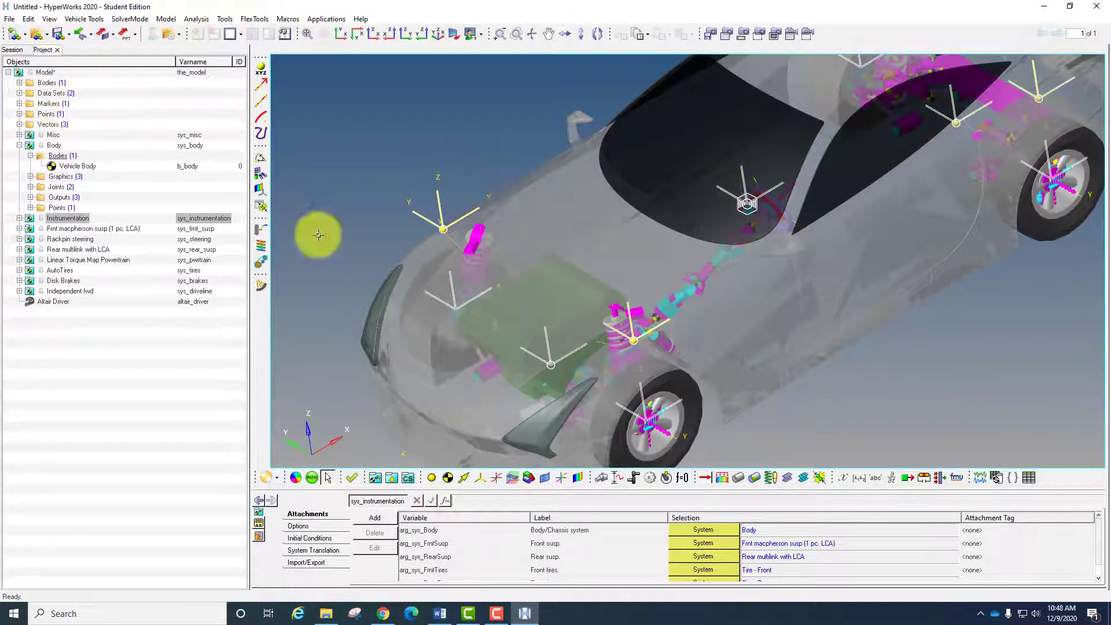
ctrl+right_drag(769, 354, 759, 332)
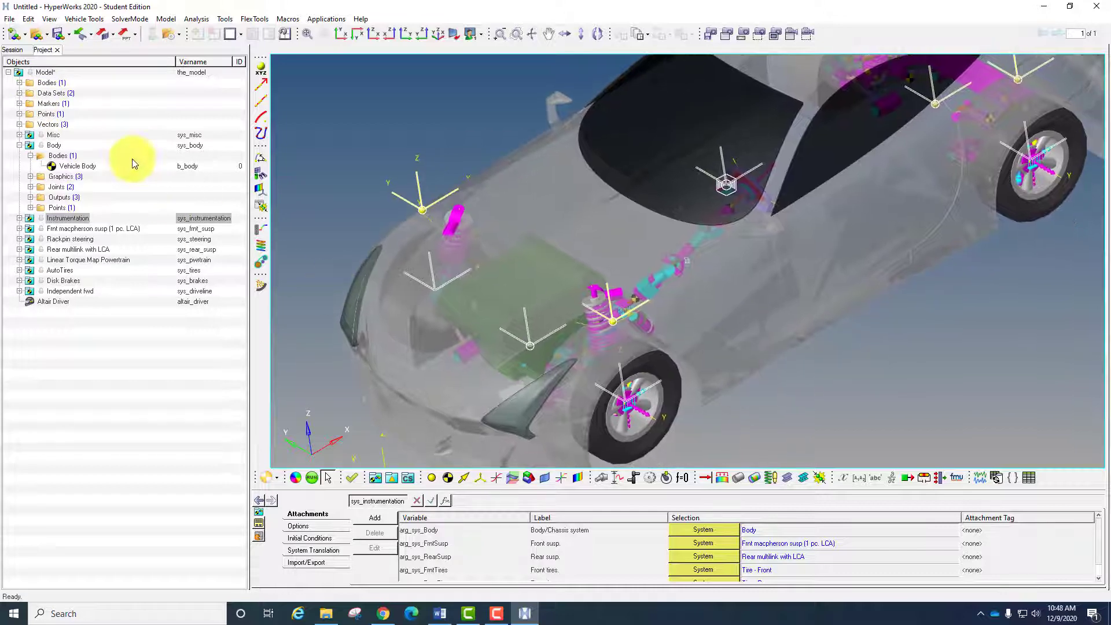
- View the properties of the Ground Body among the model's top-level bodies
click(20, 83)
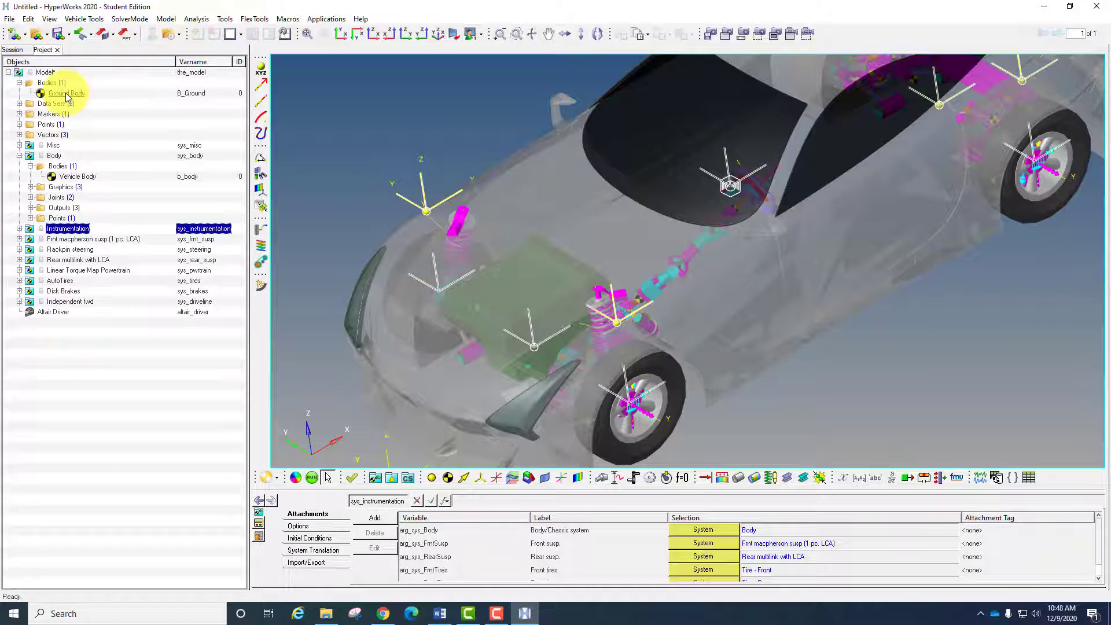
click(64, 93)
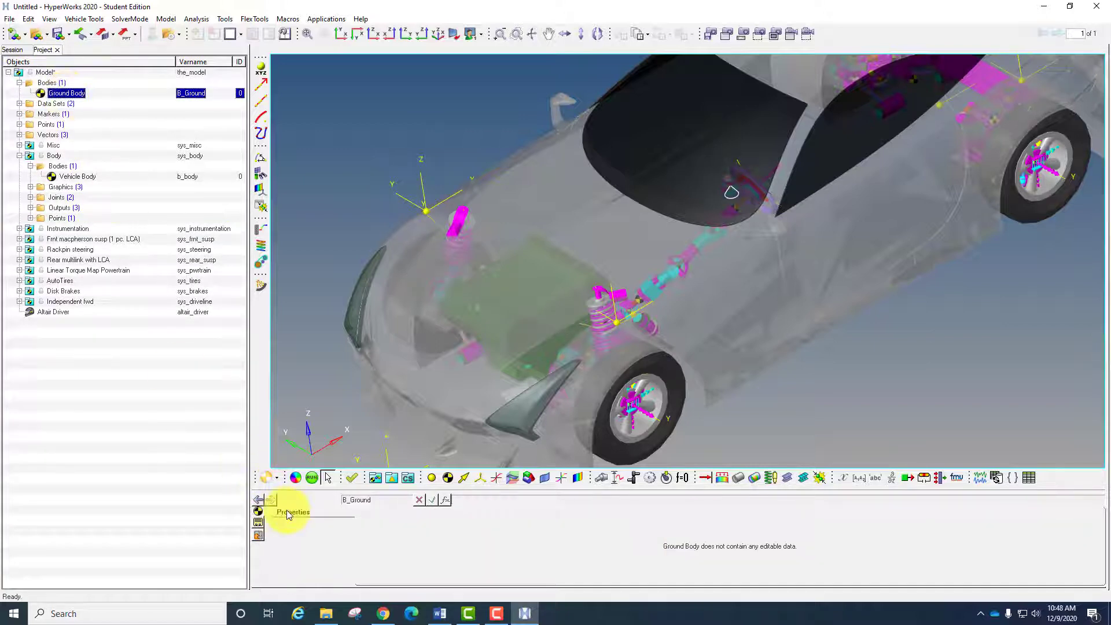
click(20, 82)
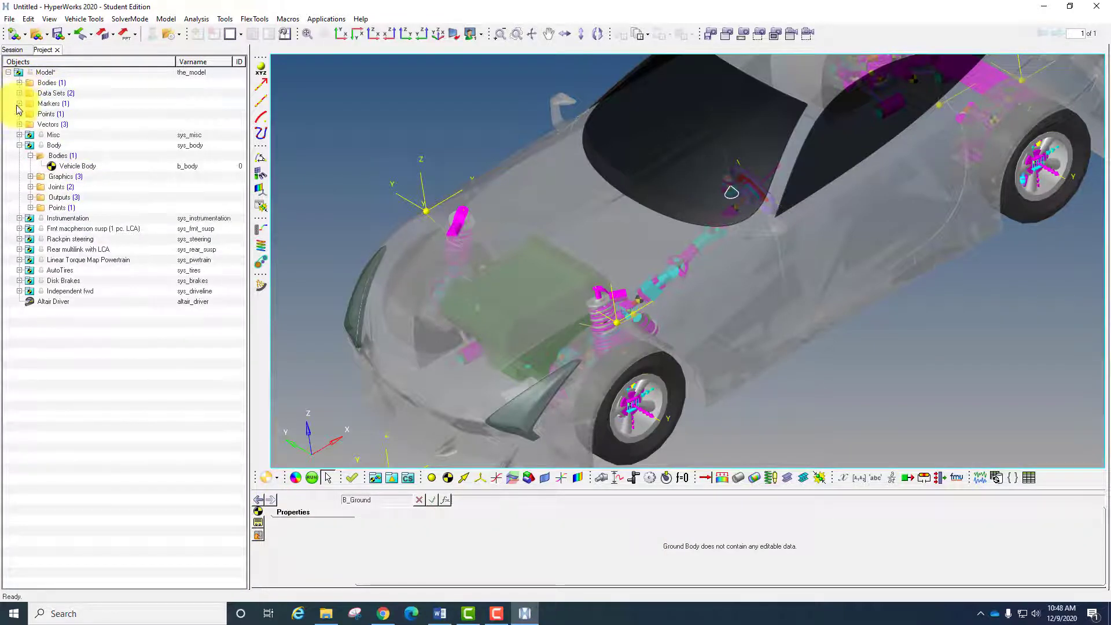
- Open the Standard report dataset for MS in the Misc system to view its properties
click(19, 134)
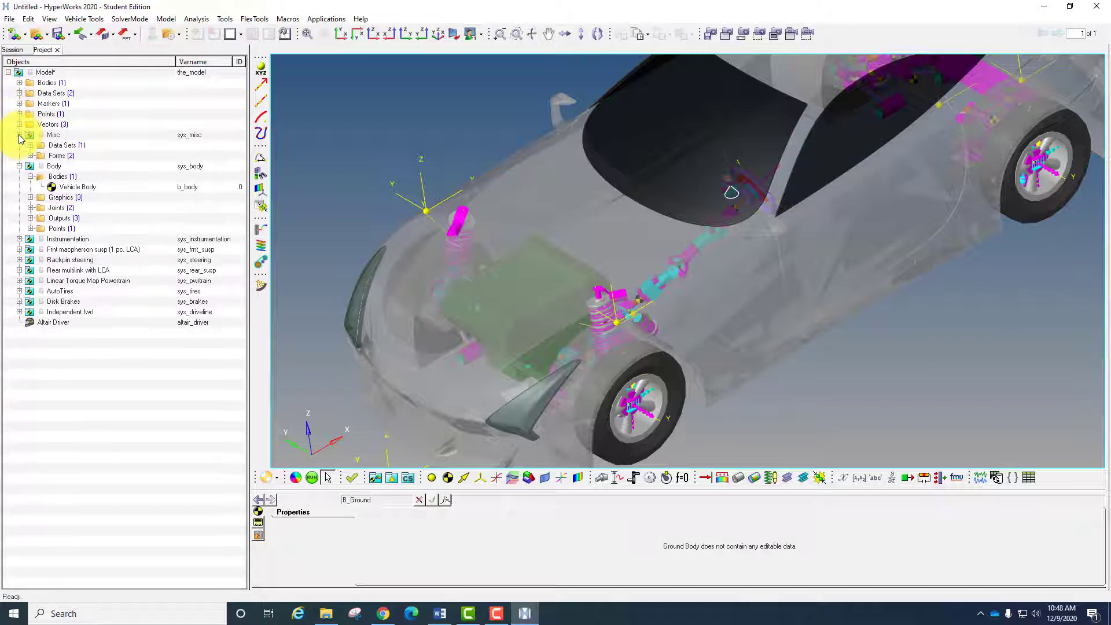
click(64, 147)
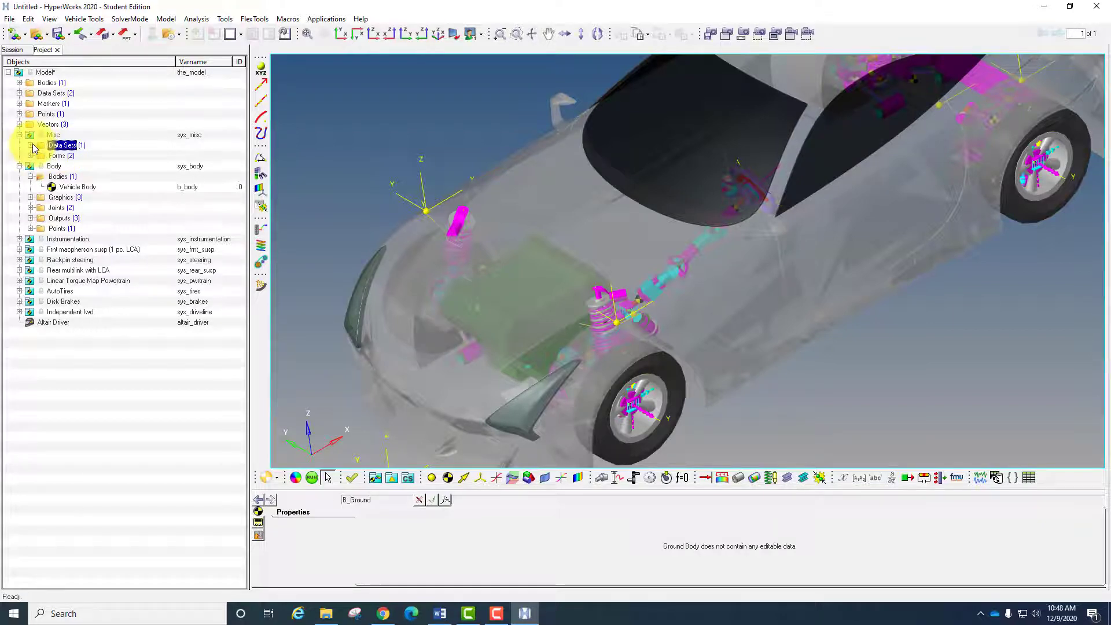
click(30, 144)
click(87, 156)
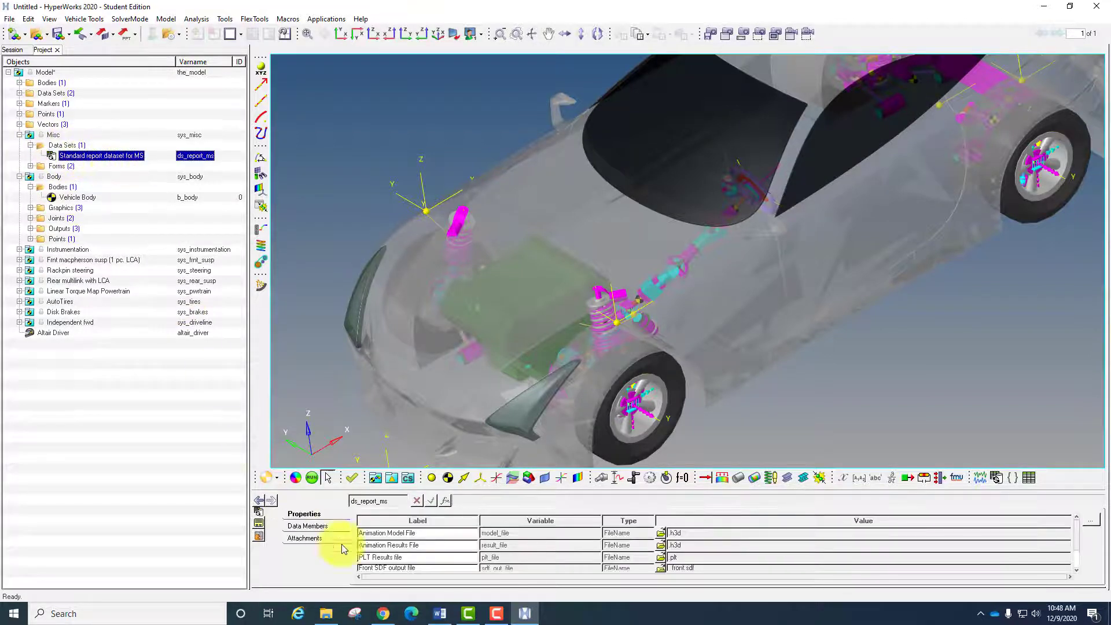
- View the Gravity and Units forms of the Misc system
click(30, 166)
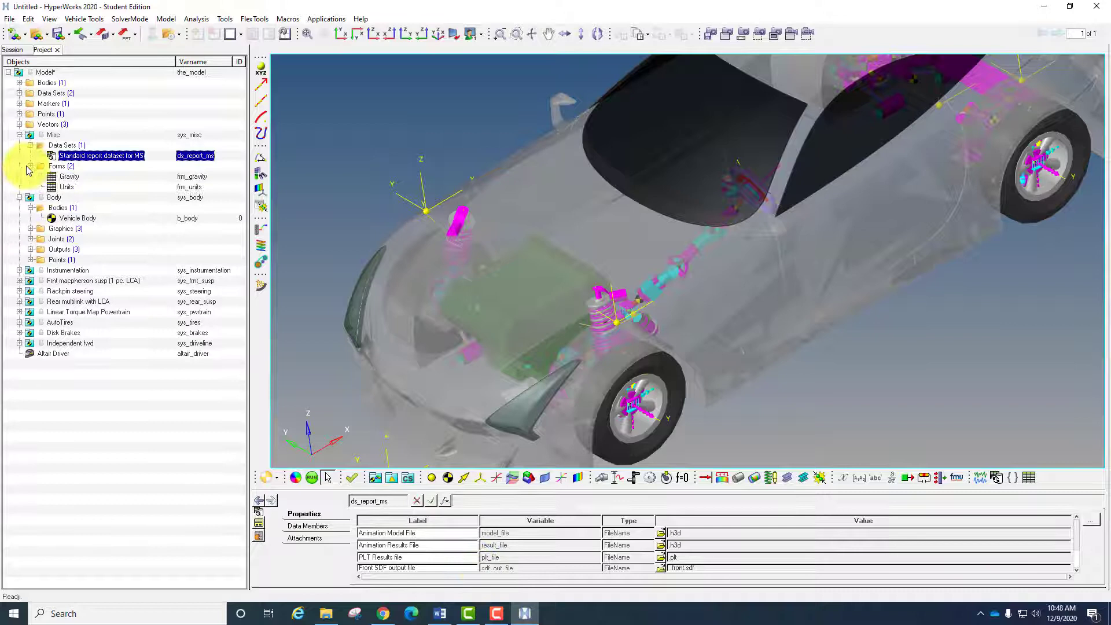
click(78, 177)
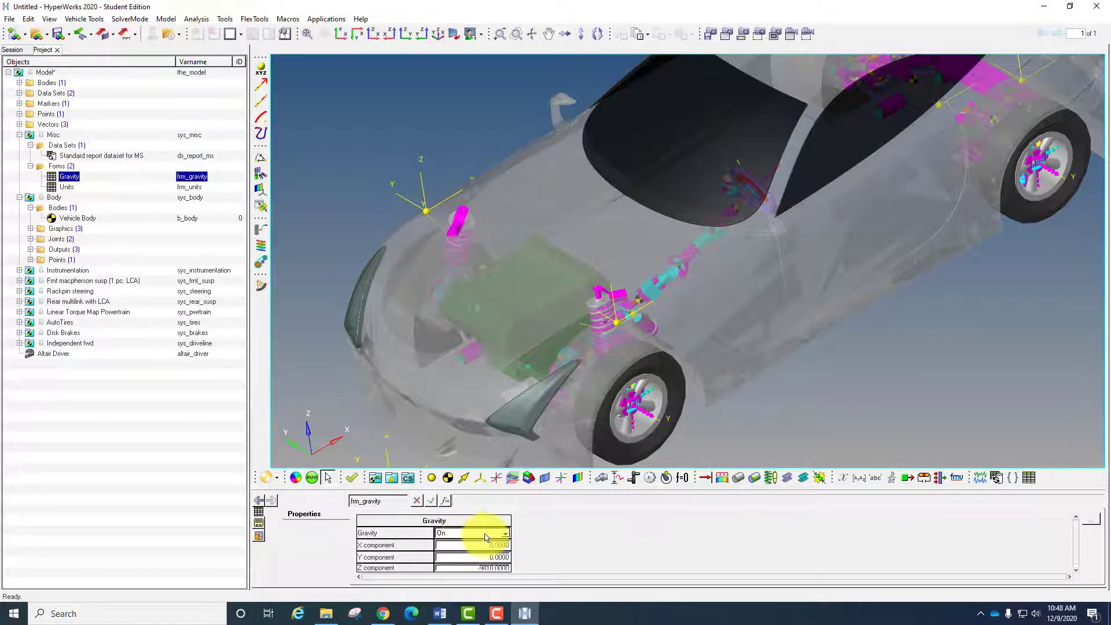
click(65, 186)
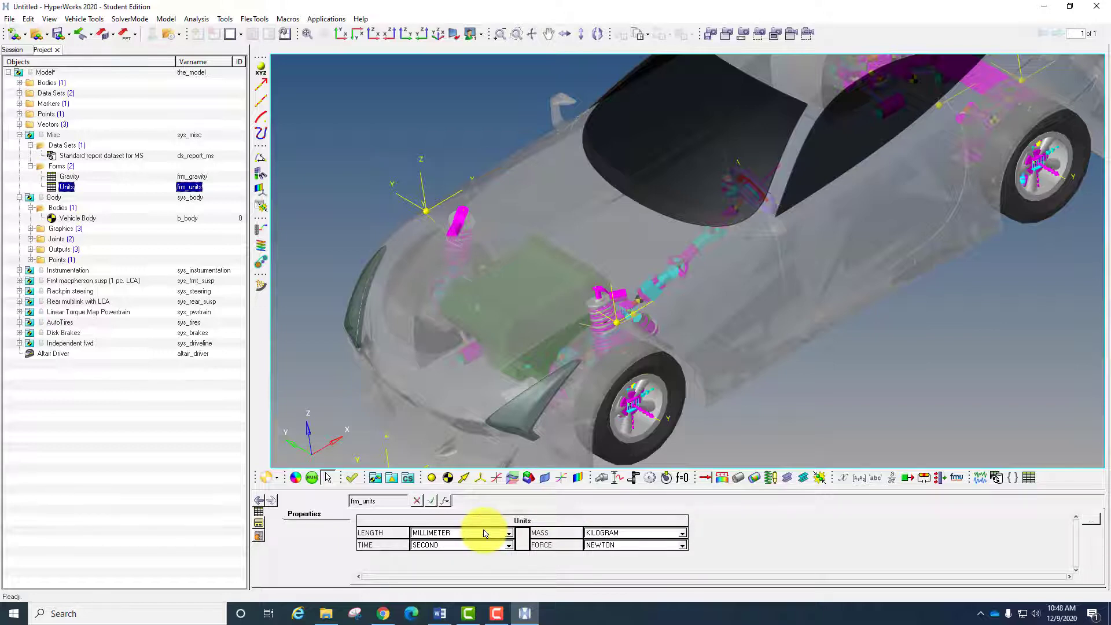
- Review the mass and inertia properties of the Vehicle Body in the Body system
click(19, 197)
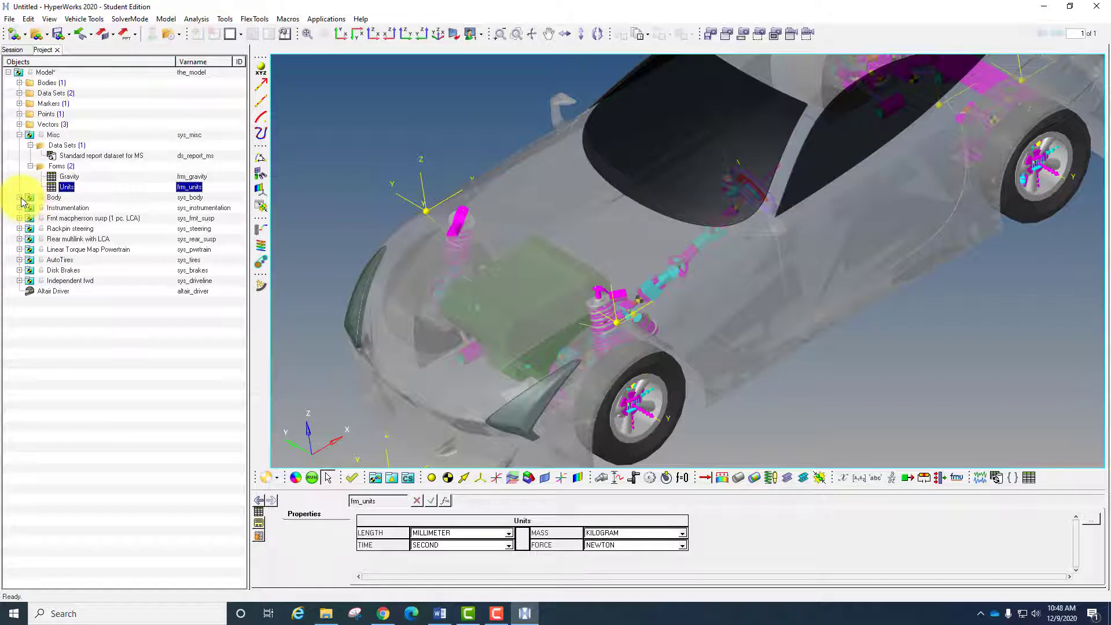
click(19, 198)
click(70, 218)
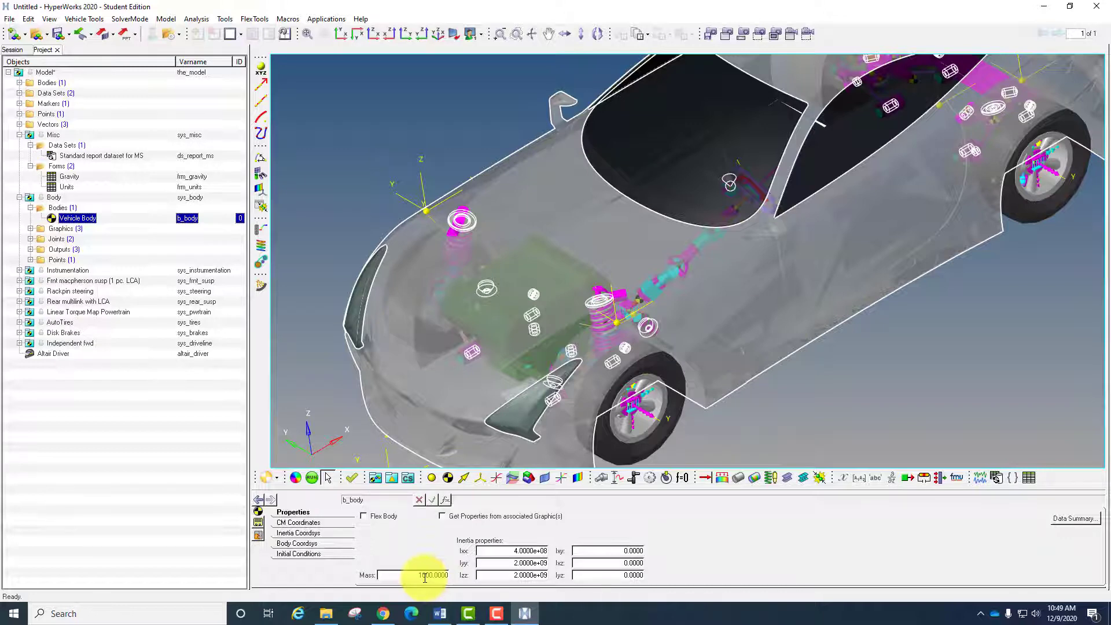
click(30, 207)
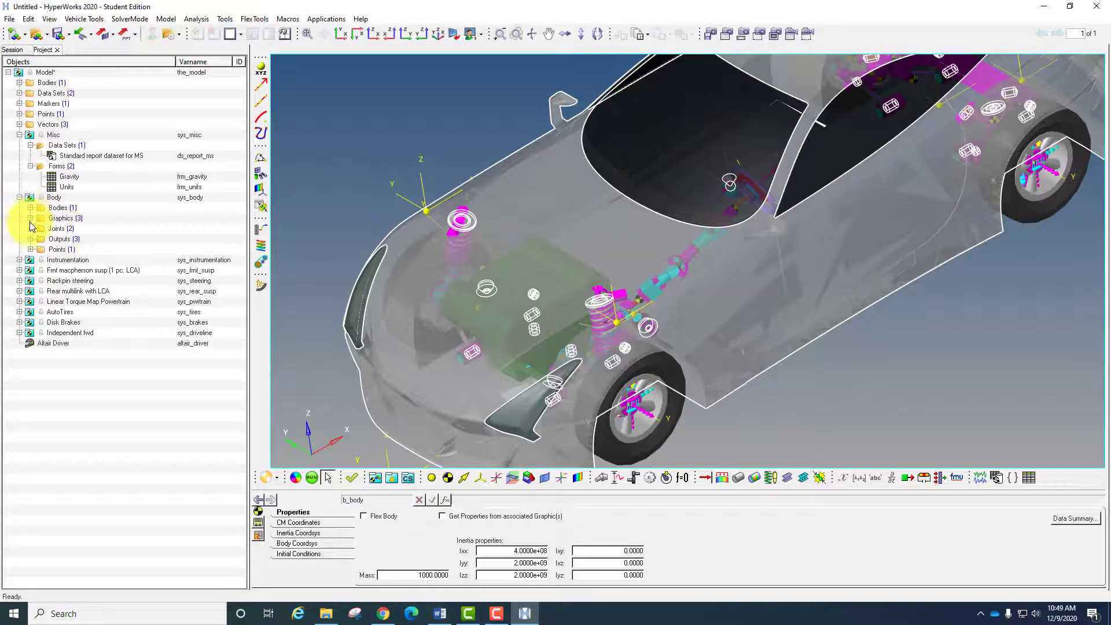
click(30, 228)
click(30, 228)
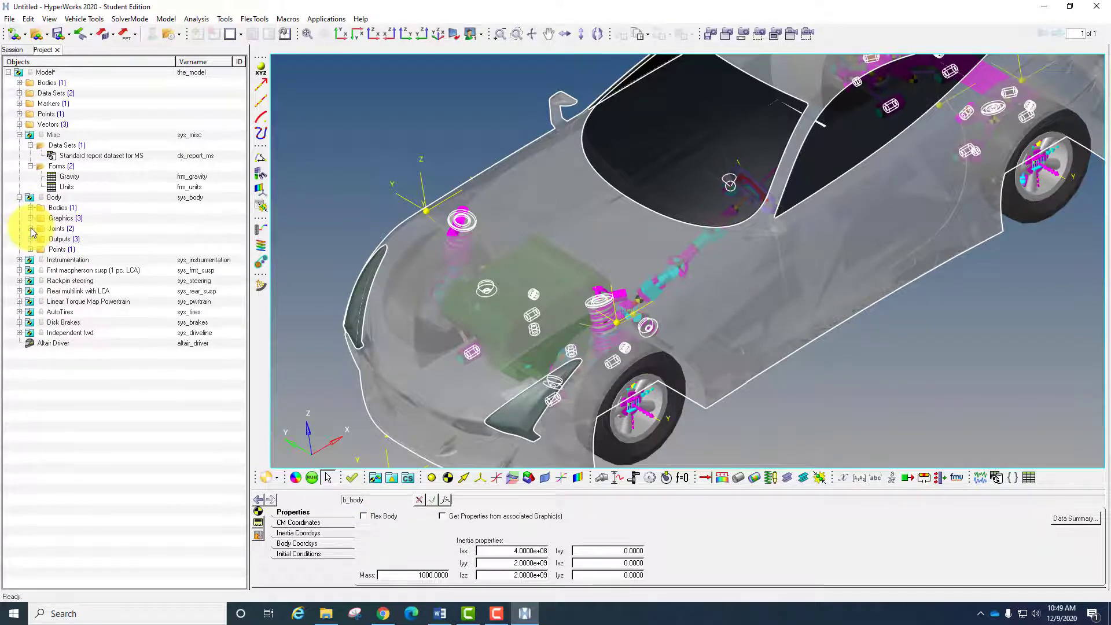
click(19, 197)
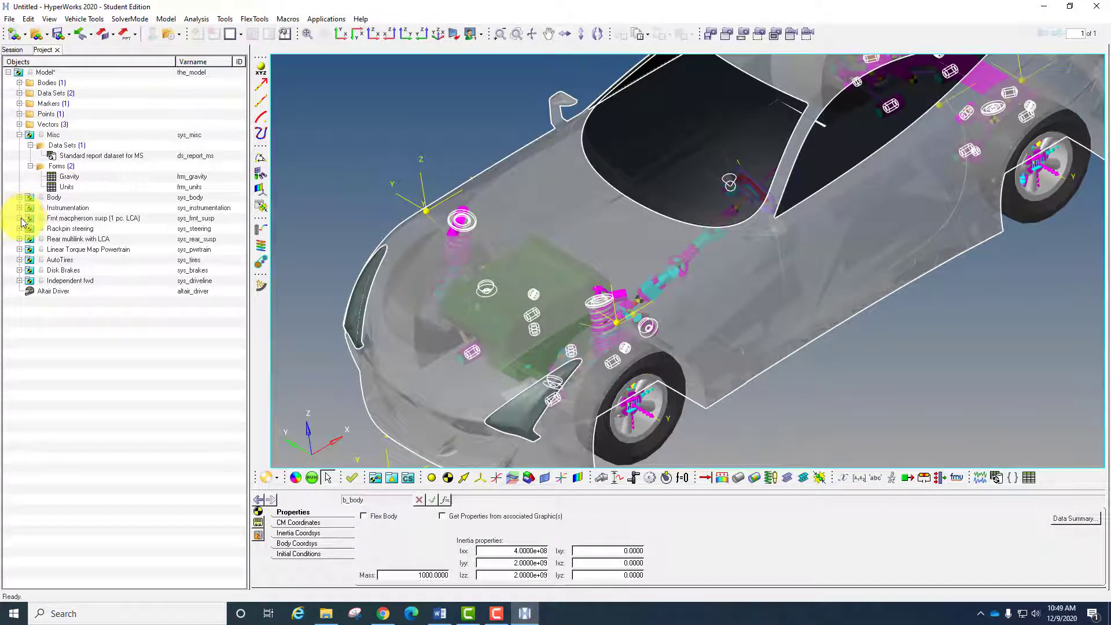
- Review the Wheel hub and Wheel body properties in the front MacPherson suspension
click(19, 218)
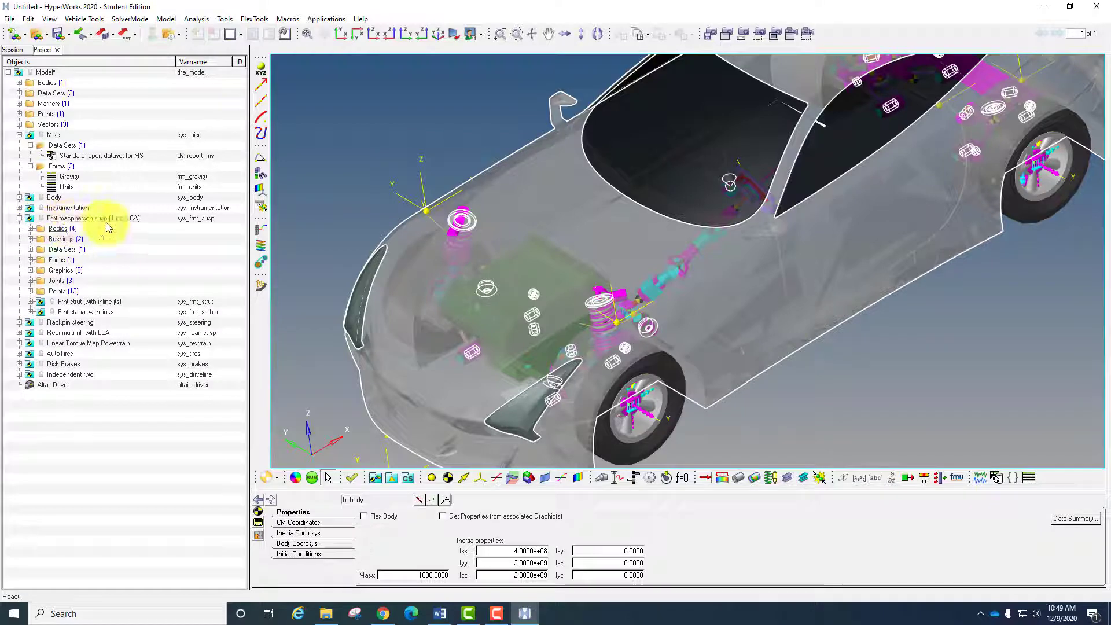
click(30, 228)
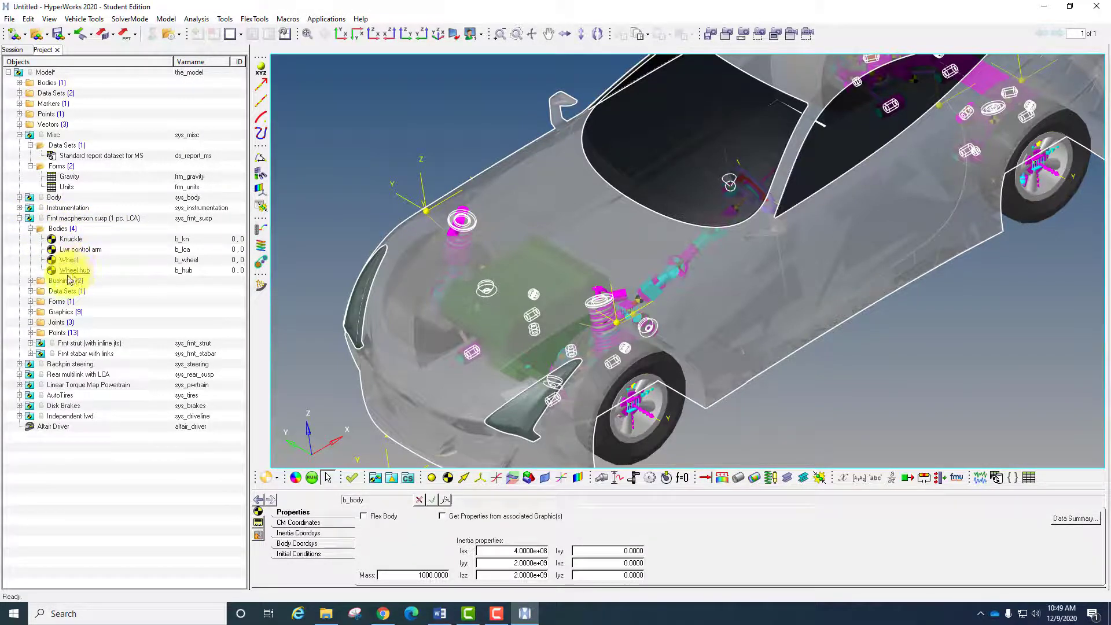
click(30, 280)
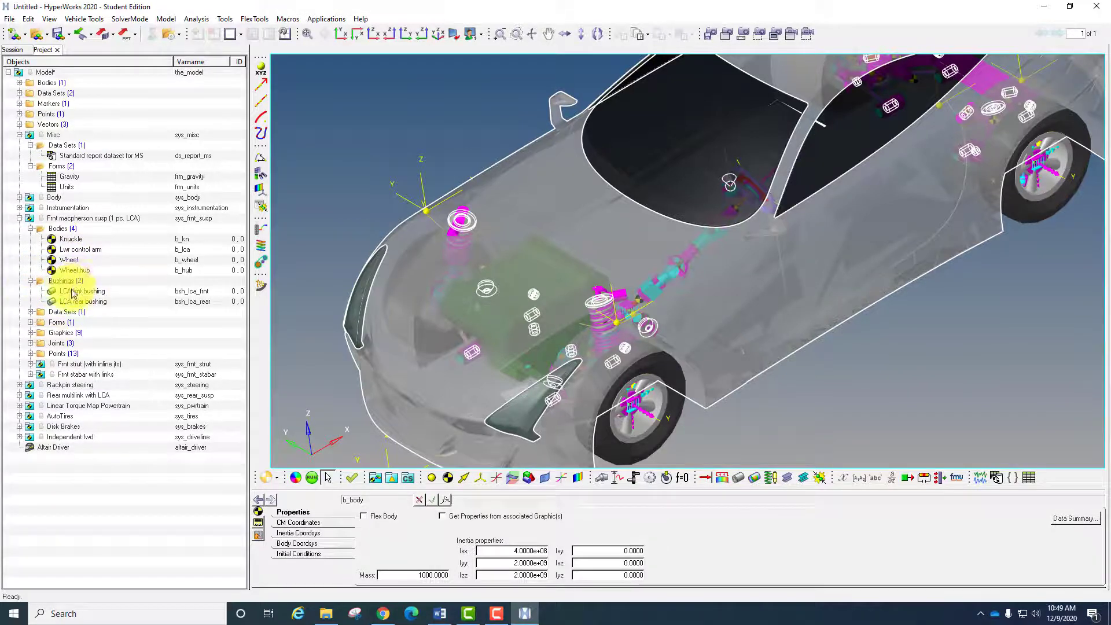
click(74, 271)
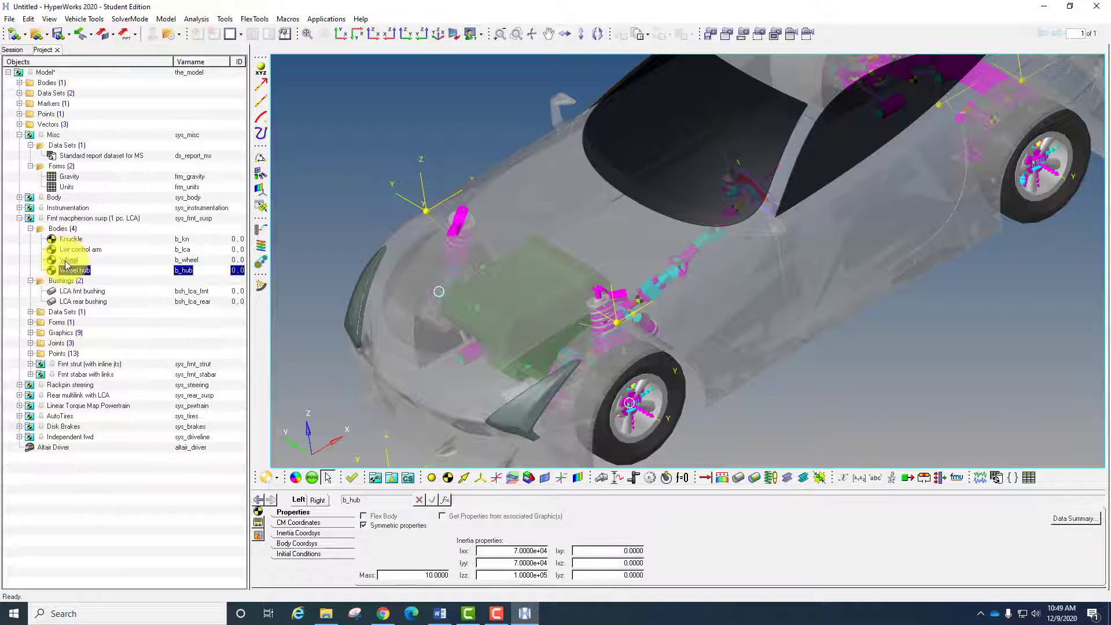
click(67, 260)
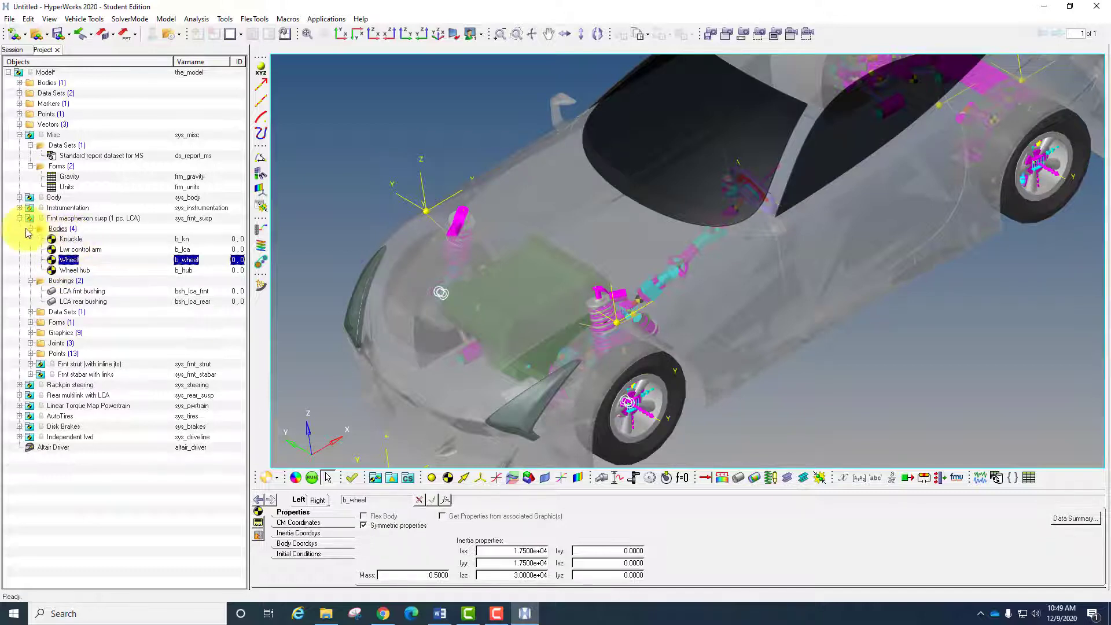
click(32, 229)
- Inspect the connectivity, translational stiffness and rotational stiffness of the front suspension's LCA front bushing
click(71, 250)
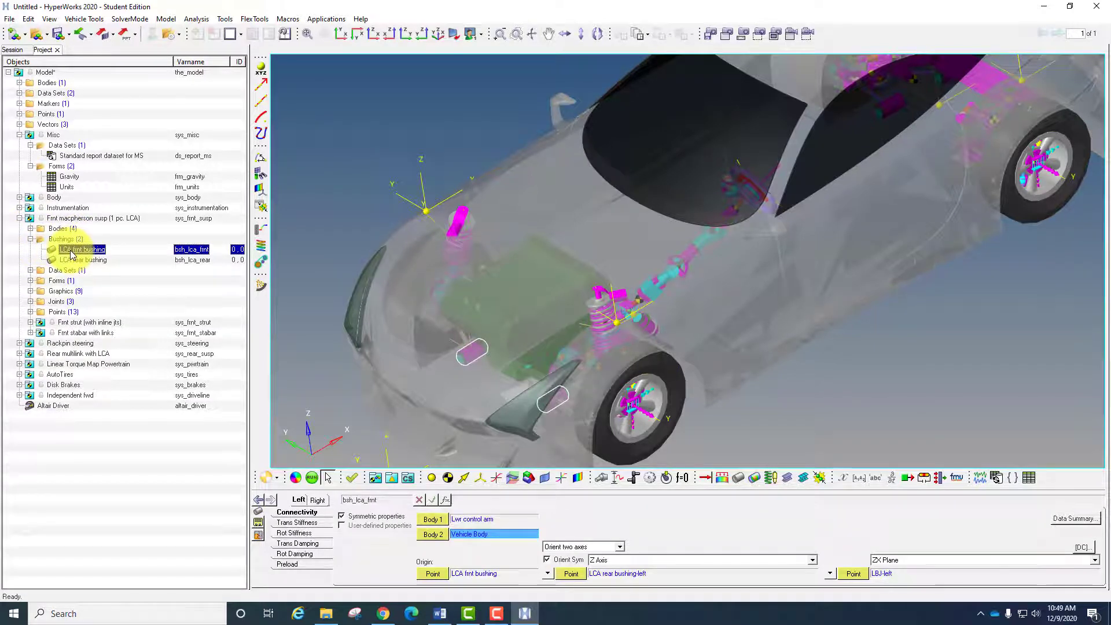
click(292, 524)
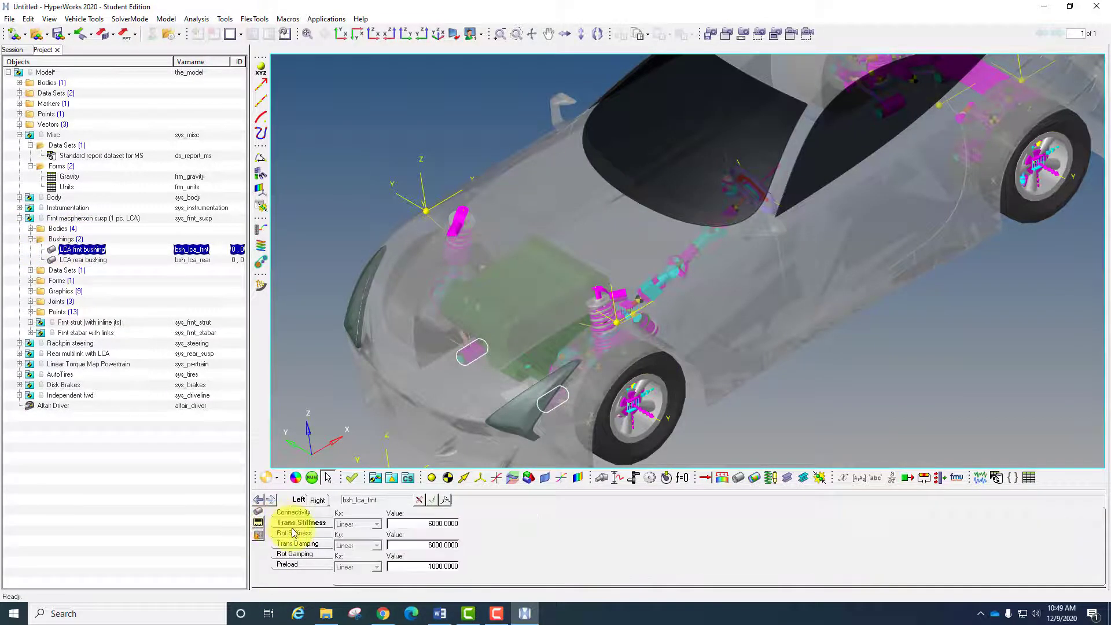
click(301, 534)
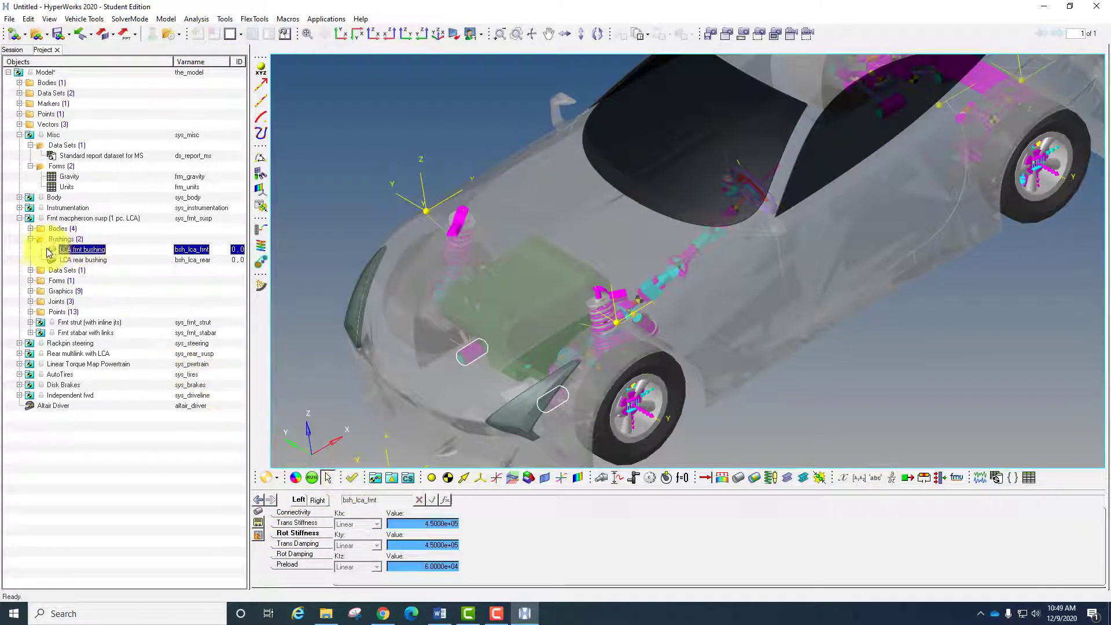
click(30, 239)
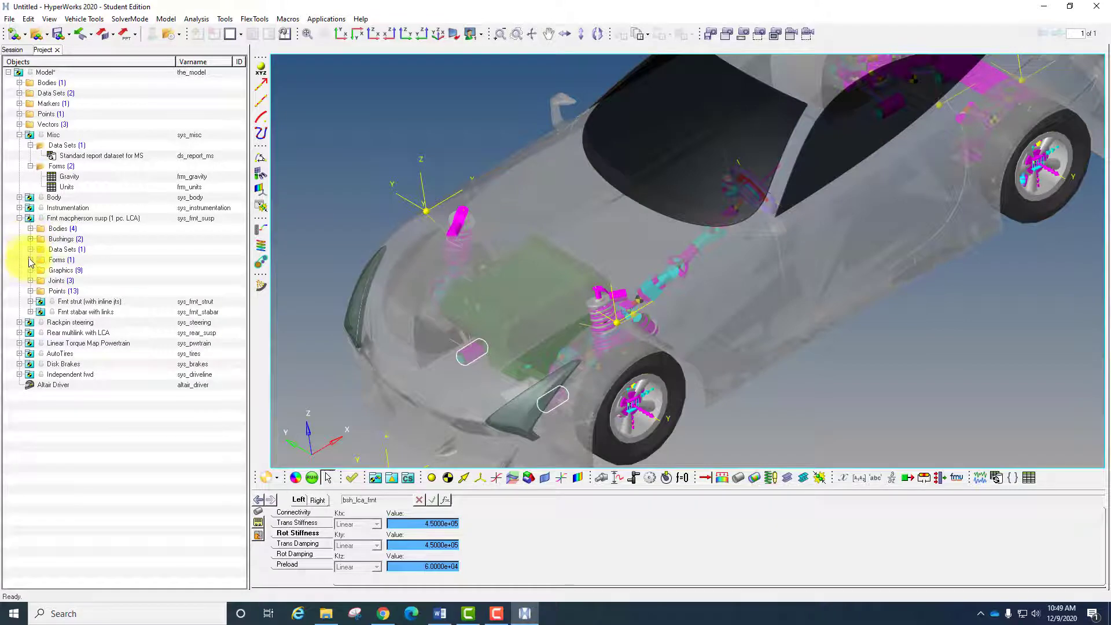
- Inspect the connectivity and stiffness properties of the Coil spring in the front strut subsystem
click(30, 302)
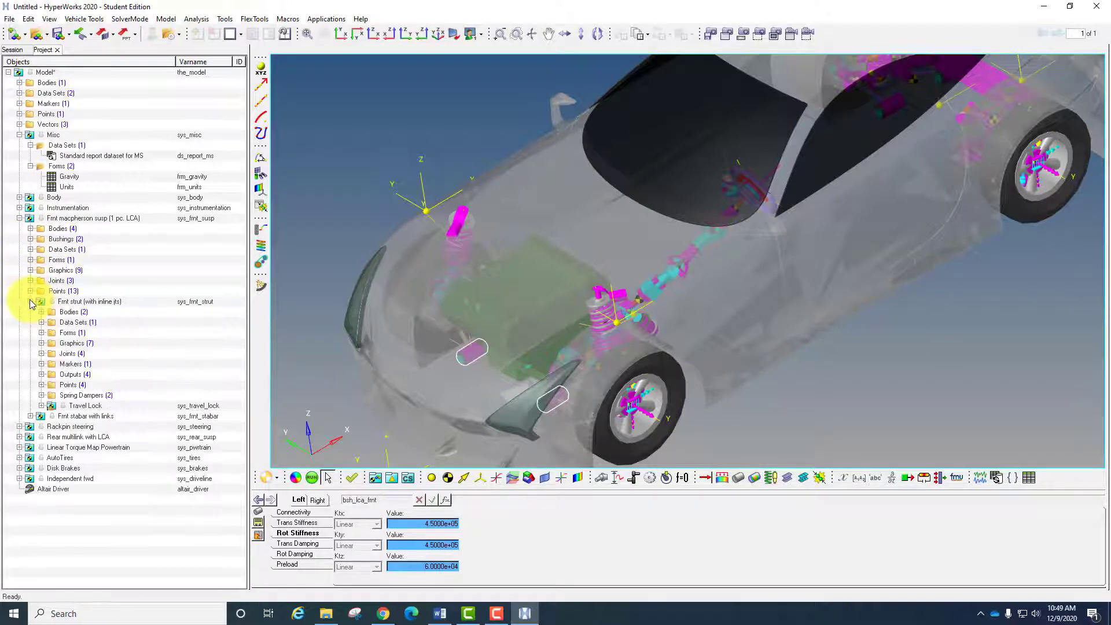
click(42, 395)
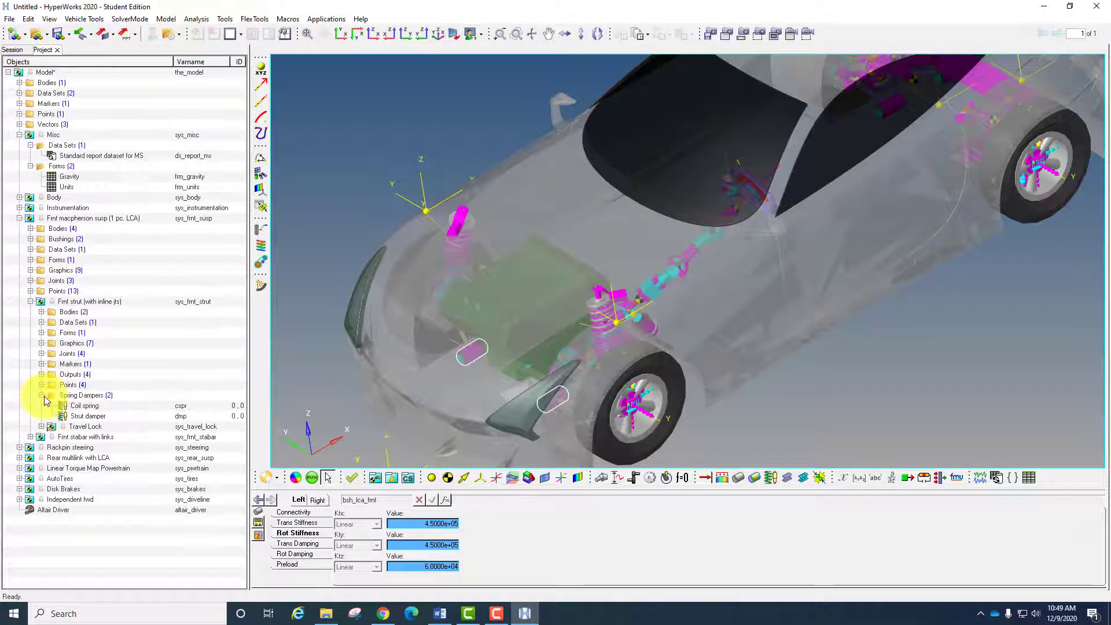
click(87, 409)
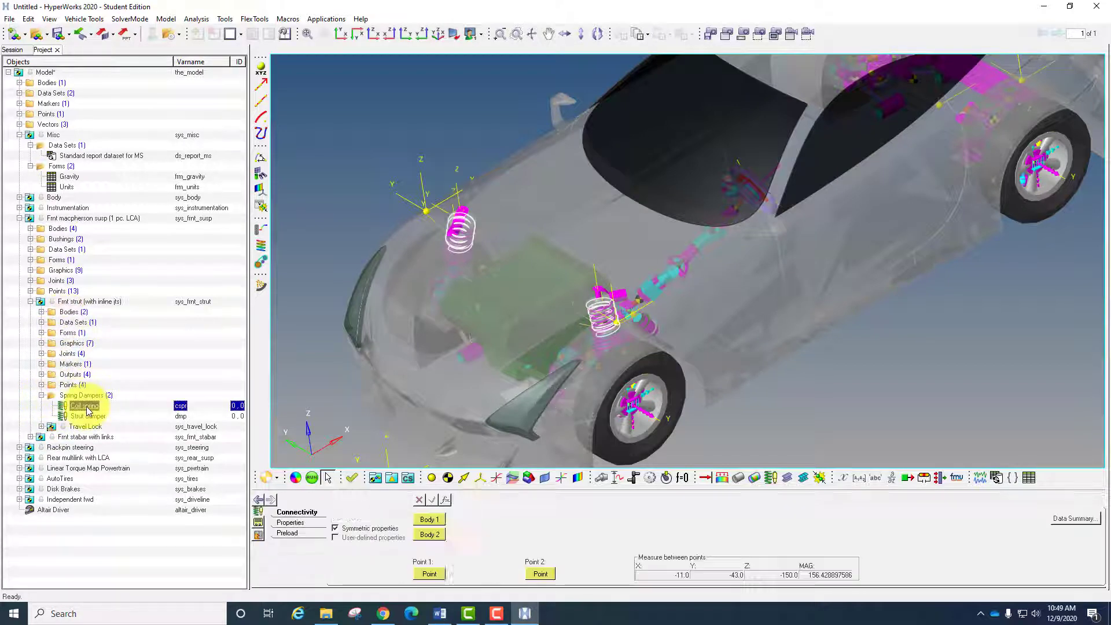
click(307, 522)
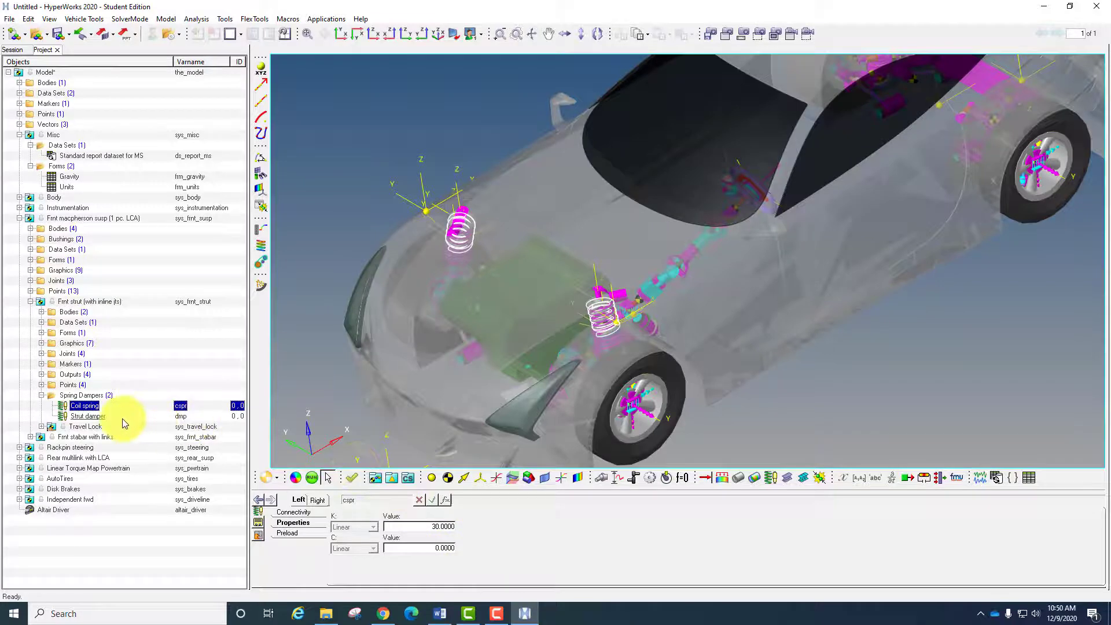
- Review the preload and the stiffness and damping properties of the front Strut damper
click(93, 416)
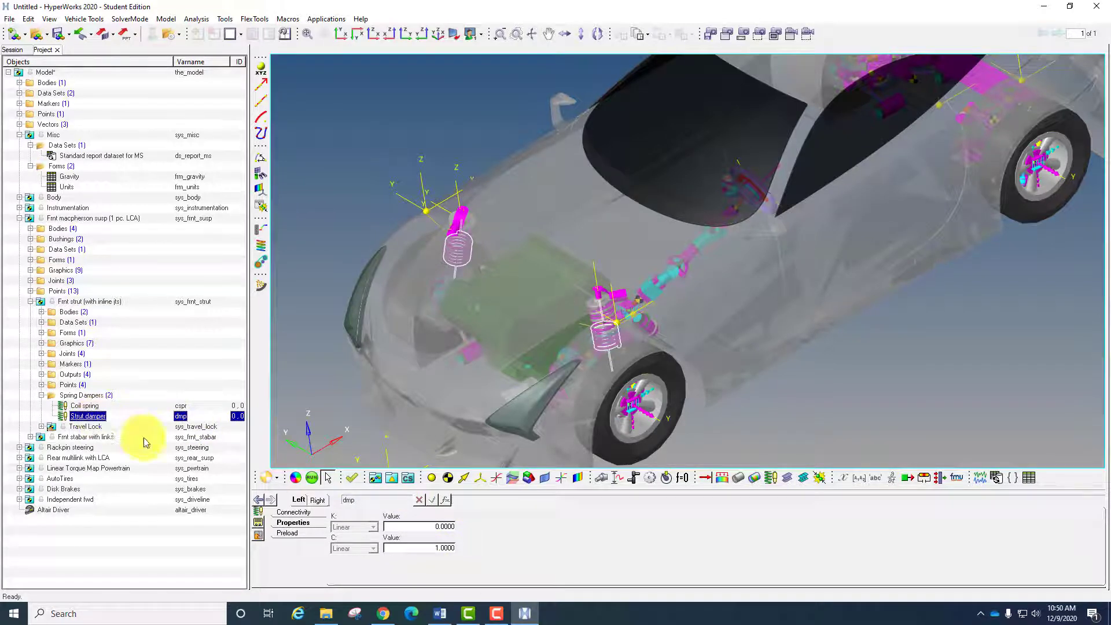
click(294, 533)
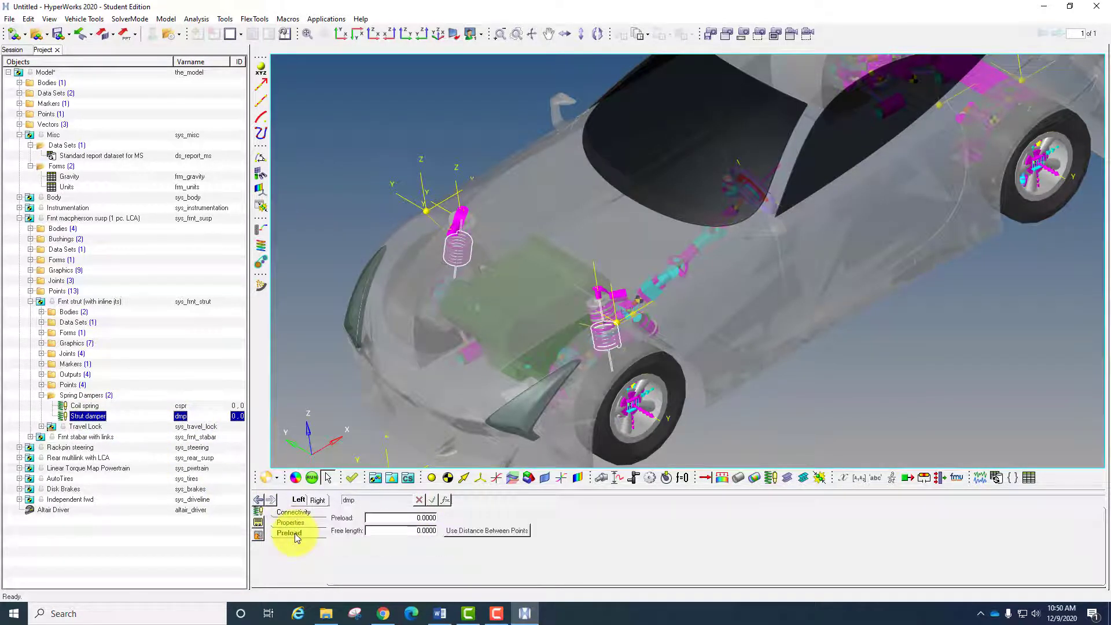
click(295, 522)
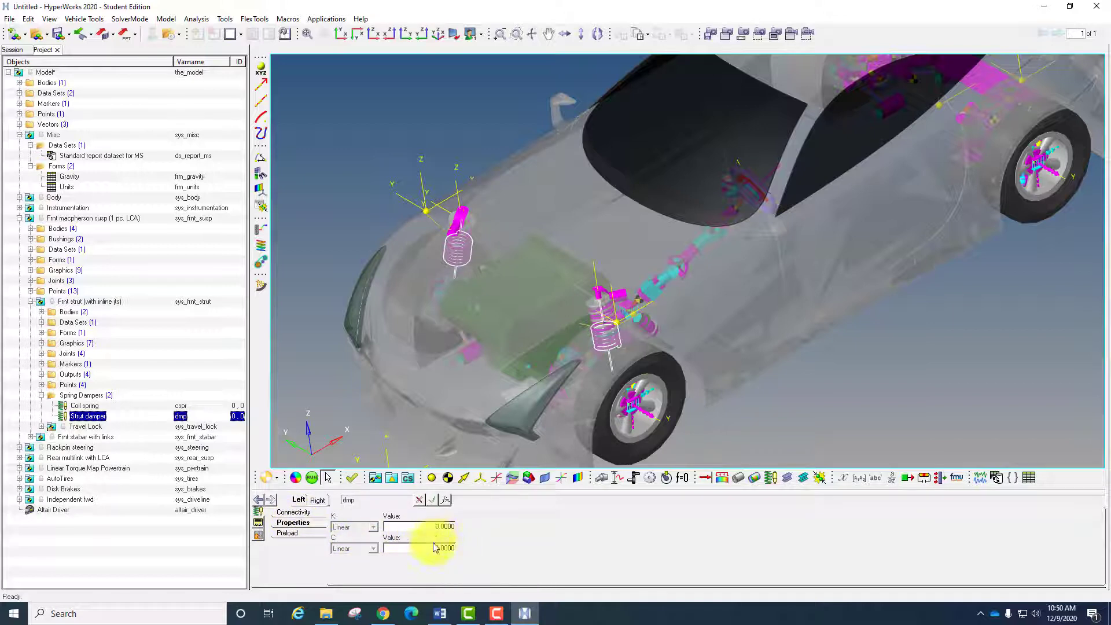
click(33, 300)
- View the properties of the Drop link body in the front stabilizer bar subsystem
click(31, 311)
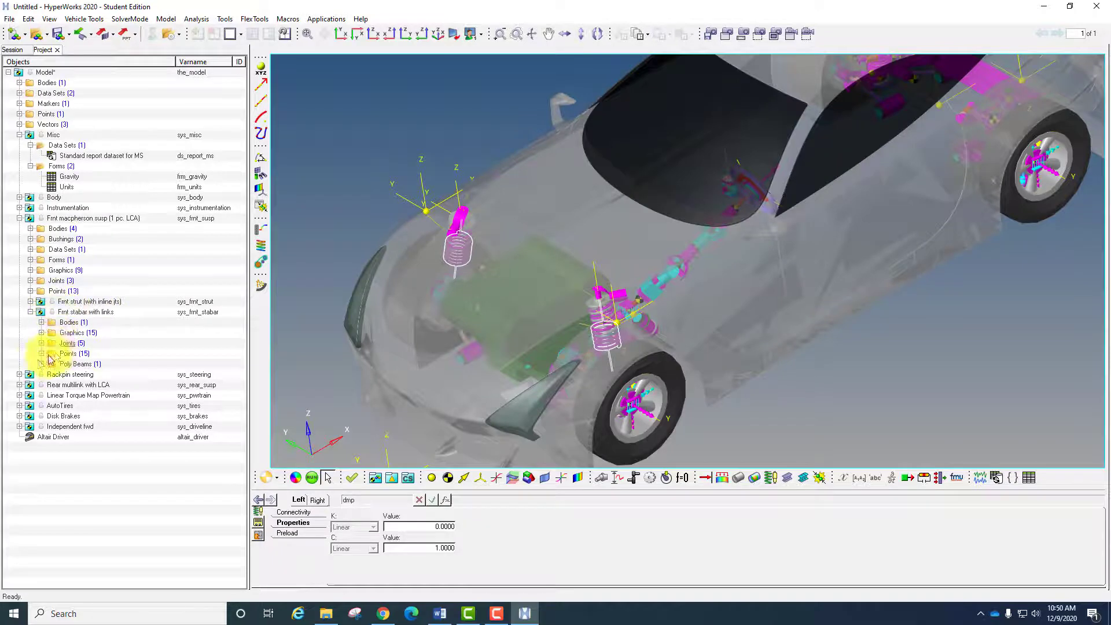
click(41, 322)
click(82, 332)
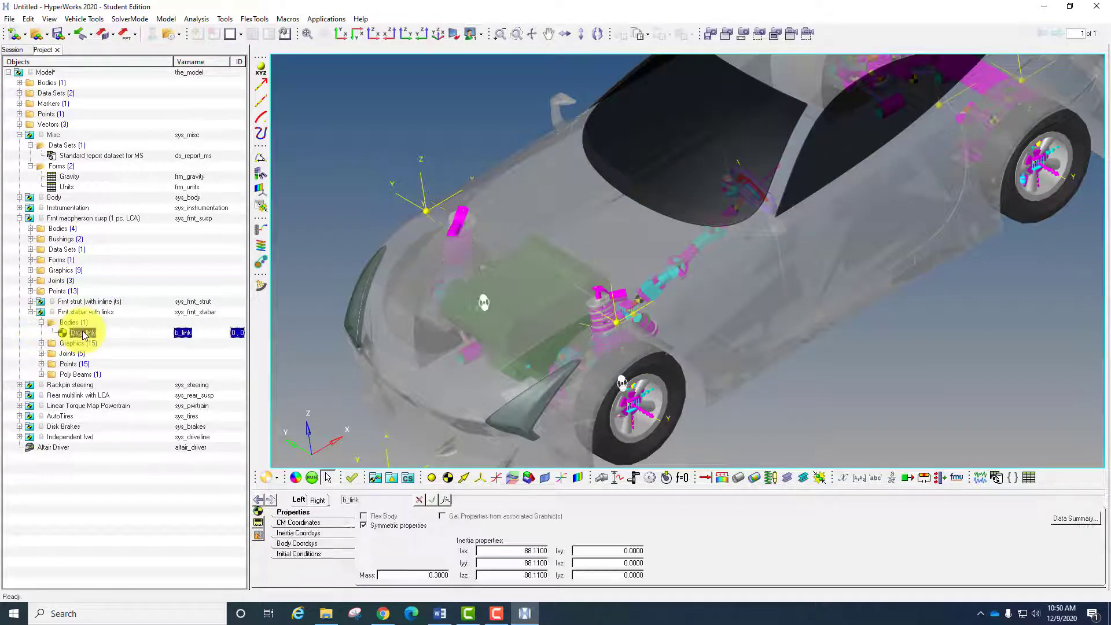
click(41, 323)
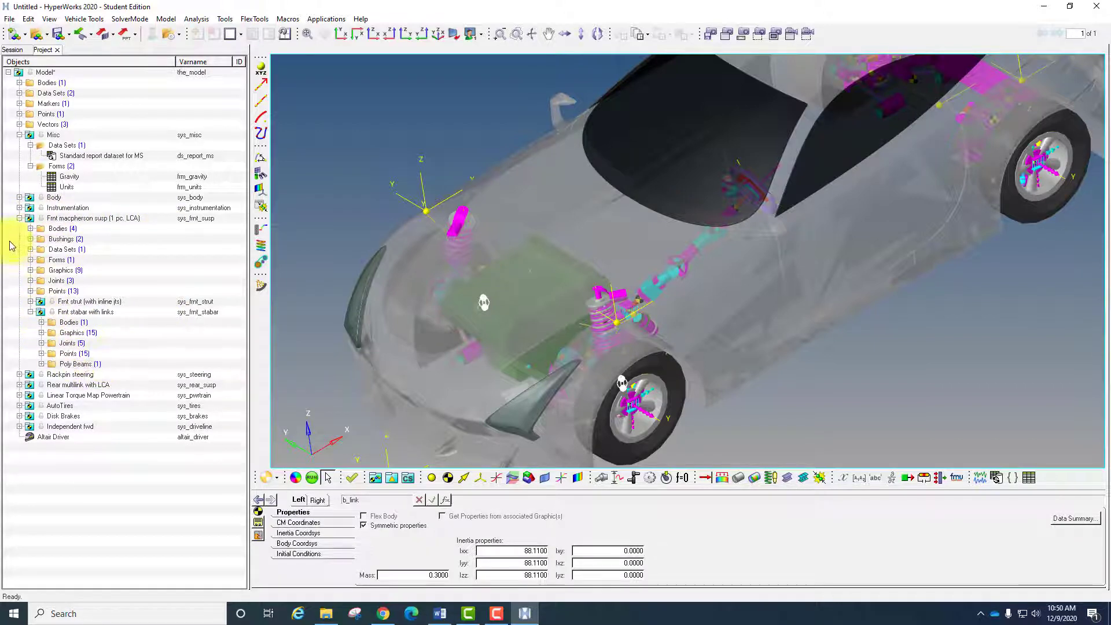
click(20, 218)
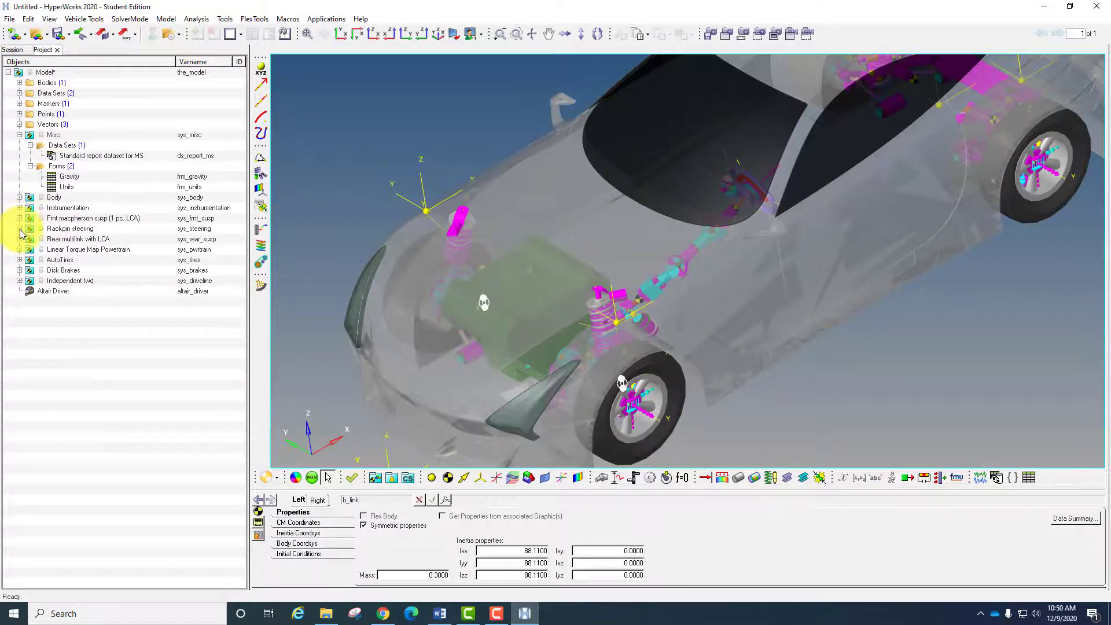
- Browse the entities of the Rackpin steering system and the bodies and bushings of the rear multilink suspension
click(19, 229)
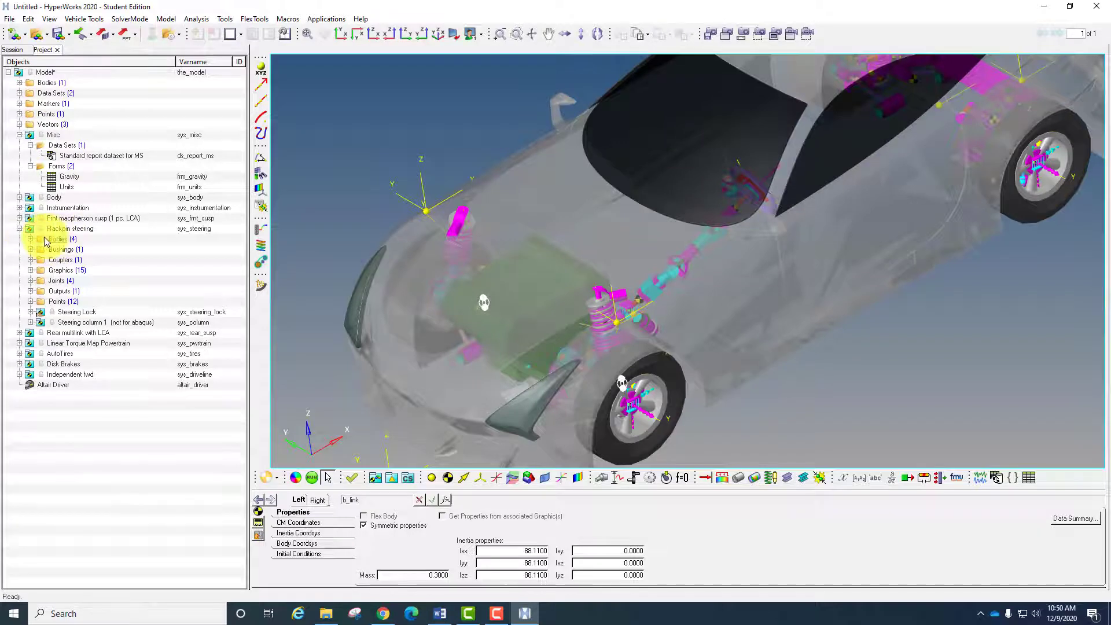
click(19, 228)
click(19, 239)
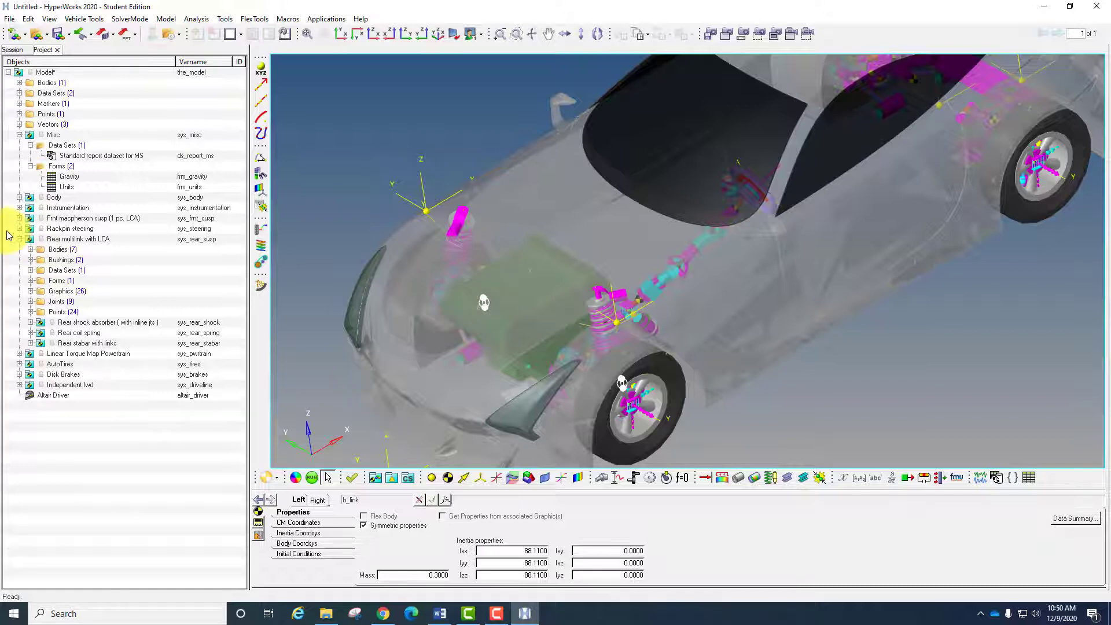
click(31, 249)
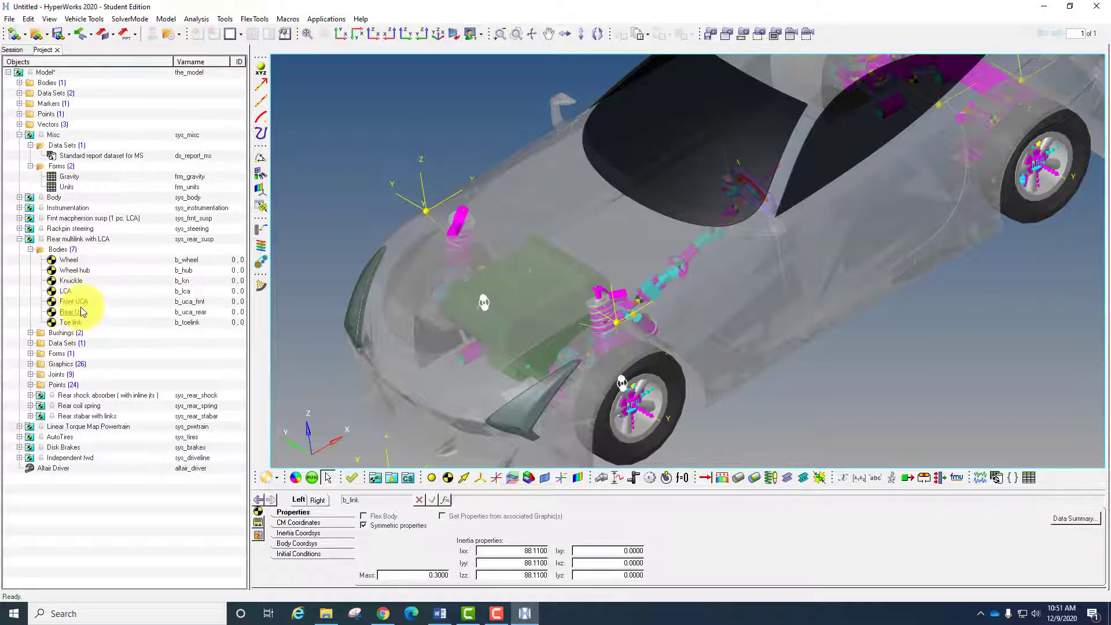
click(30, 249)
click(31, 260)
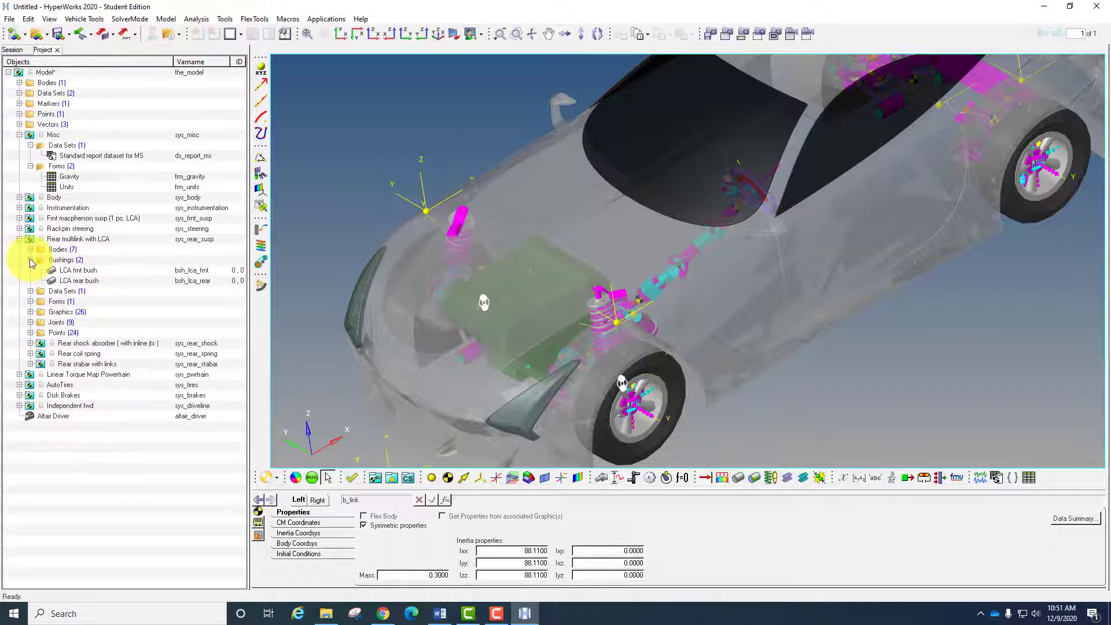
click(30, 260)
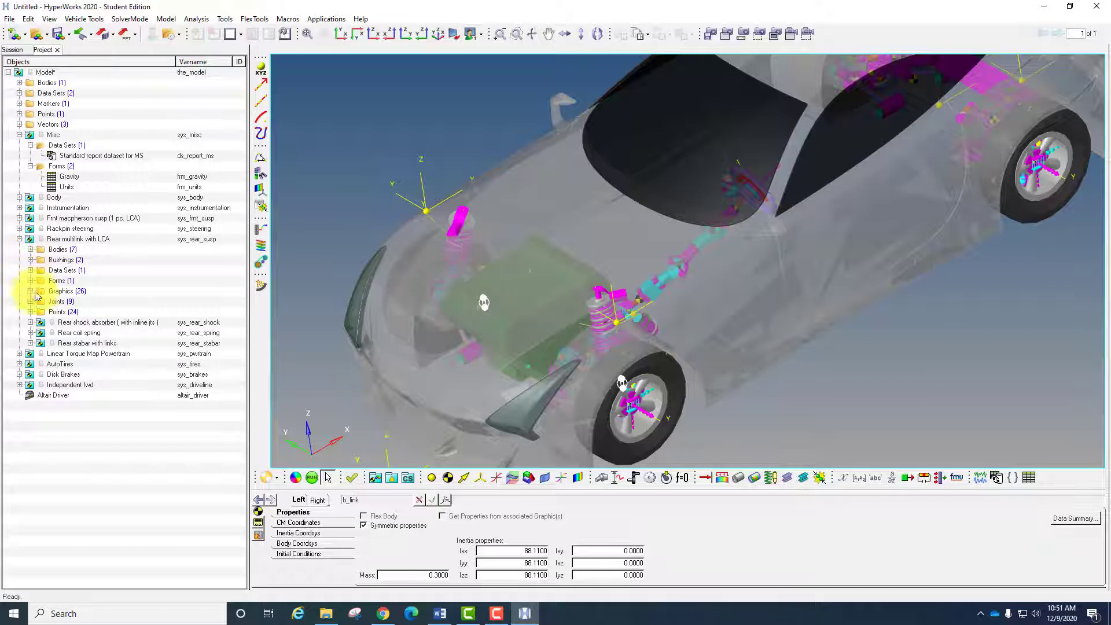
- View the properties of the Shock damper in the rear shock absorber subsystem
click(30, 322)
click(42, 405)
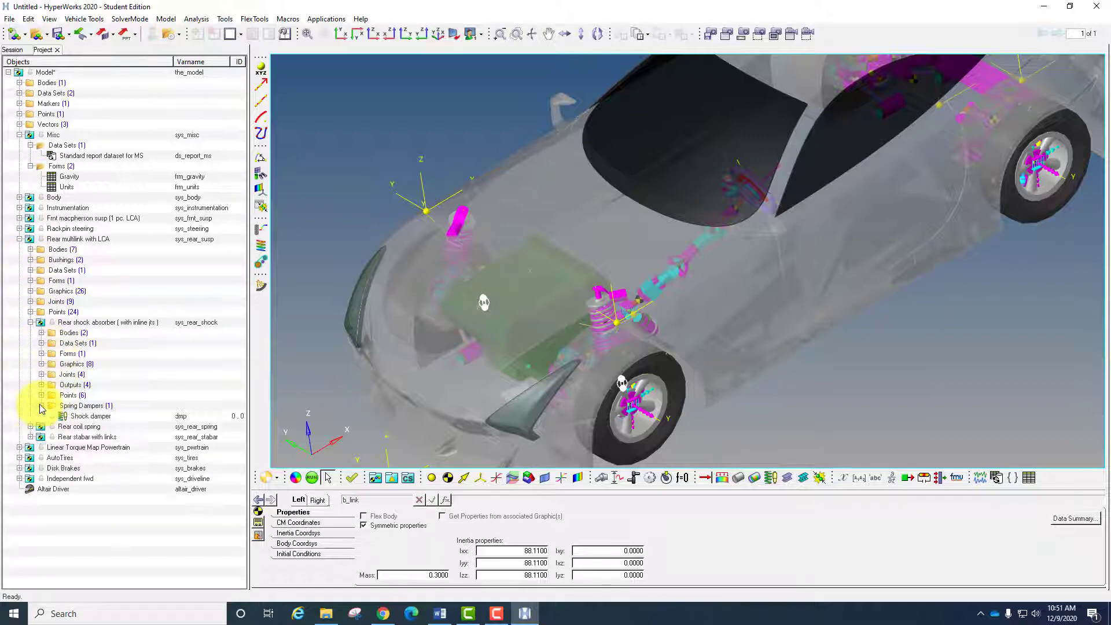
click(89, 416)
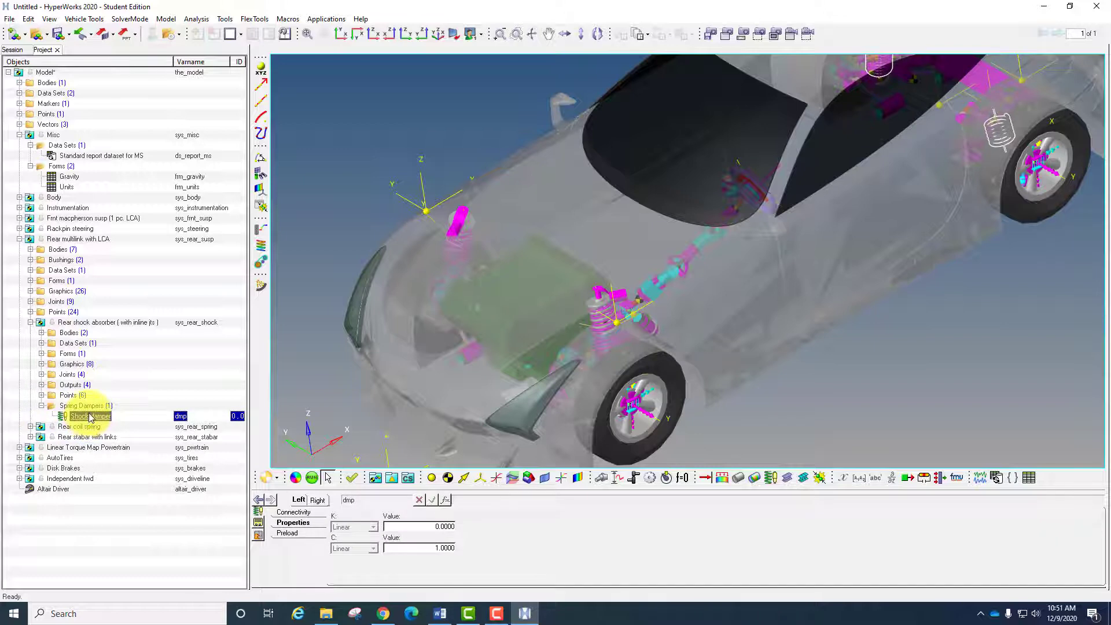
- Compare the stiffness and damping properties of the rear Coil spring with those of the rear Shock damper
ctrl+right_drag(777, 267, 575, 362)
ctrl+right_drag(650, 290, 449, 385)
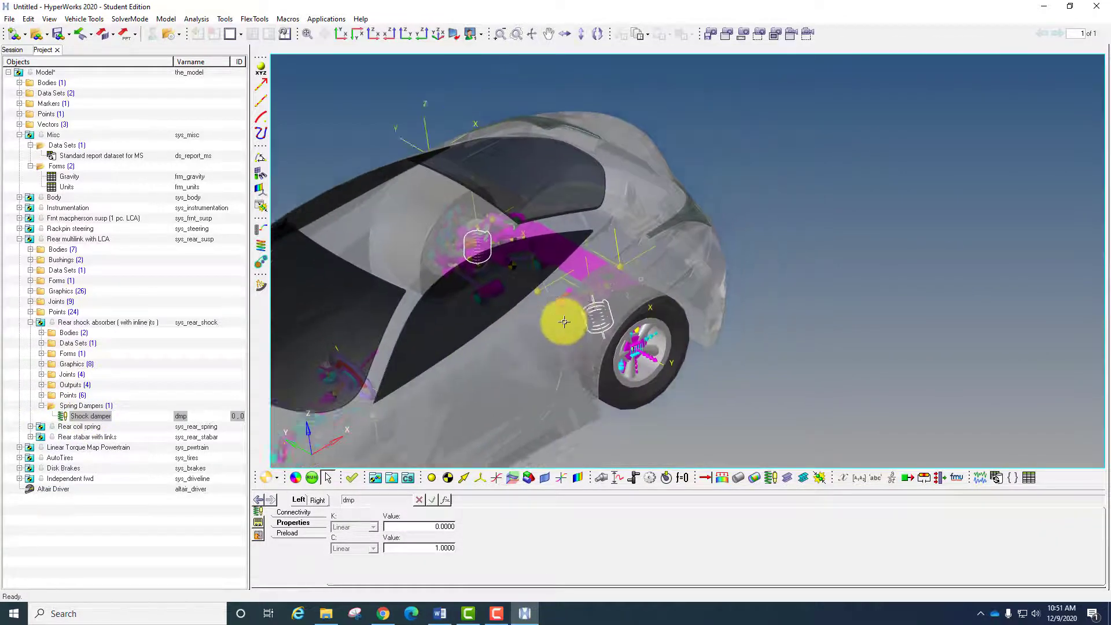
scroll(564, 322, up, 2)
ctrl+right_drag(565, 320, 612, 236)
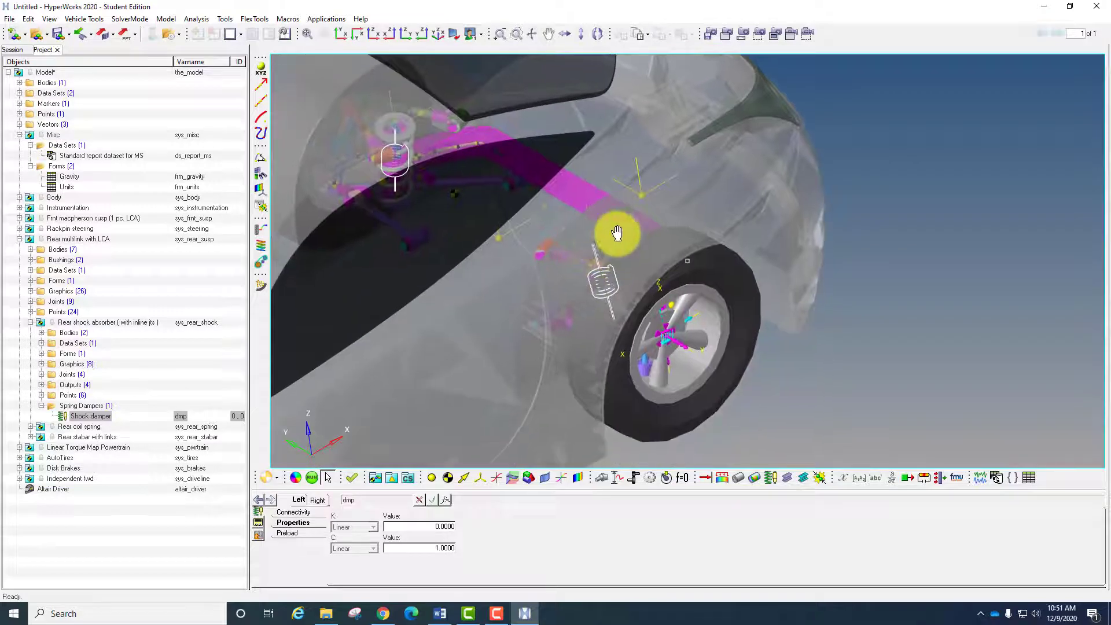
click(30, 426)
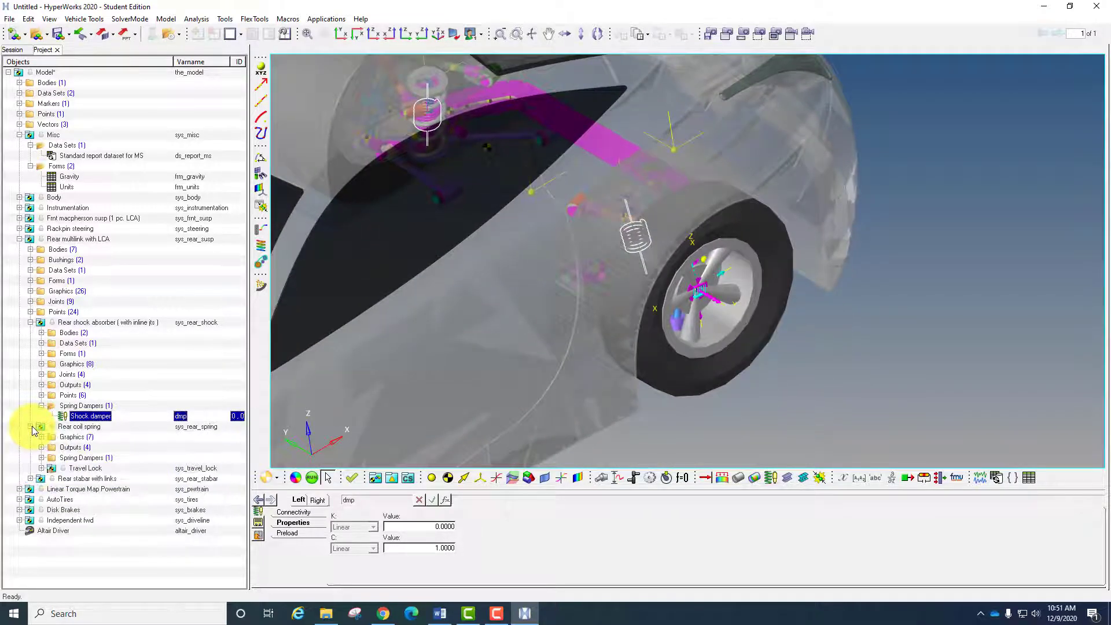
click(41, 457)
click(84, 468)
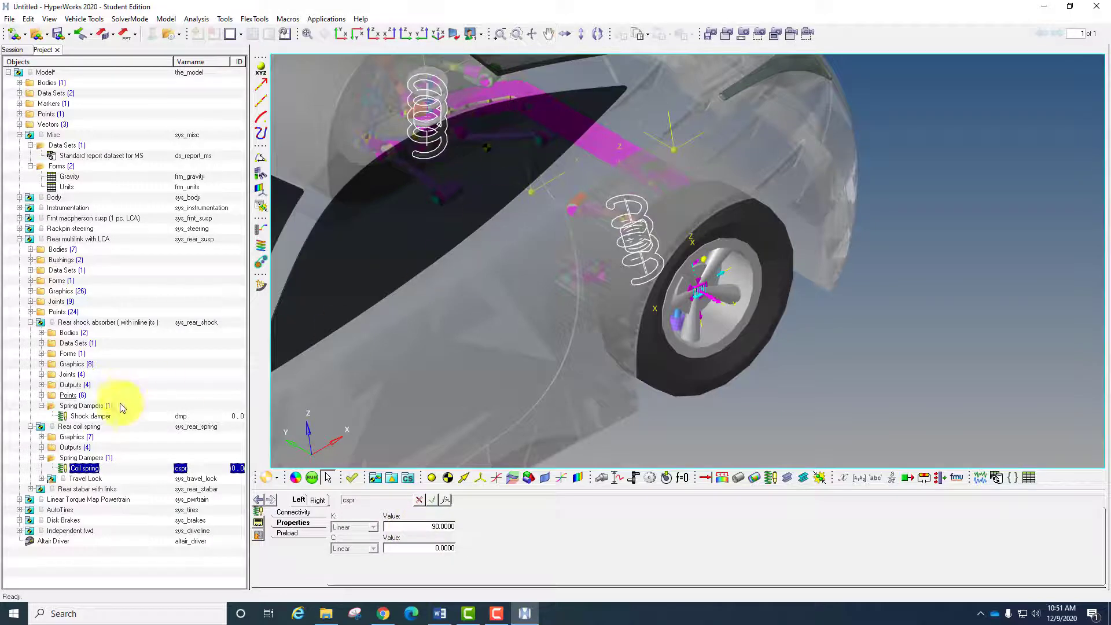
click(100, 415)
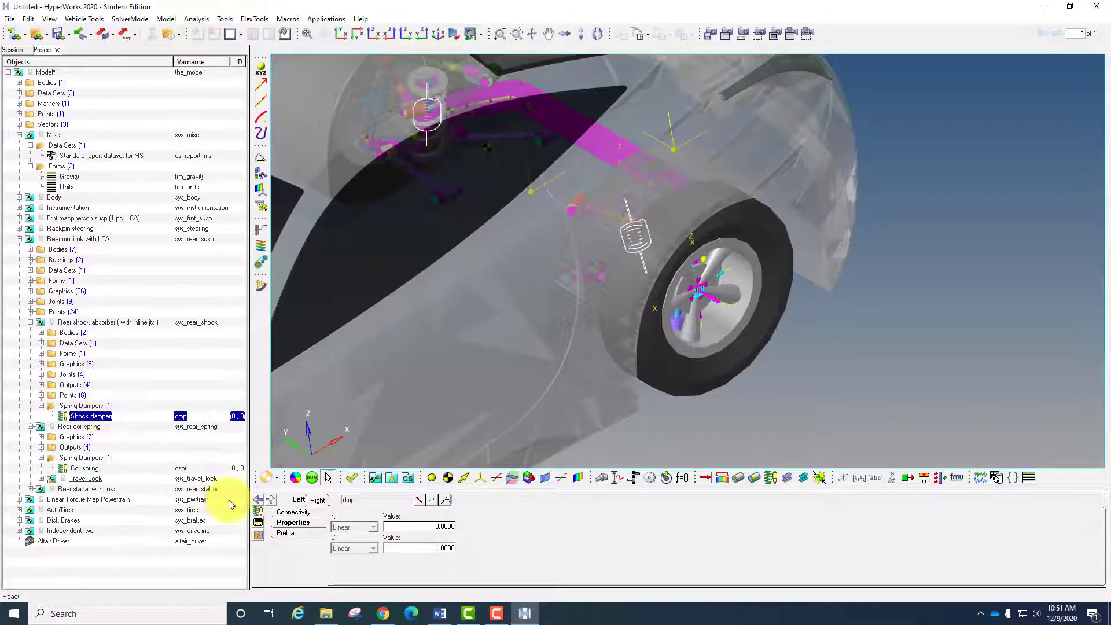
- Review the attachments of the Rear stabar with links subsystem and its location in the rear suspension
click(42, 405)
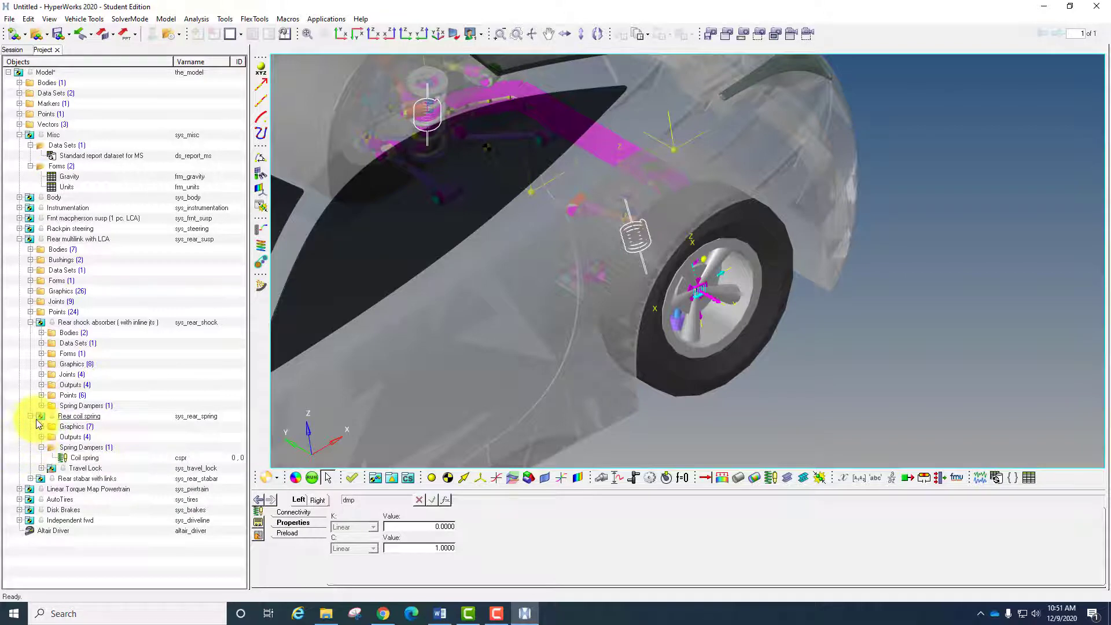
click(30, 416)
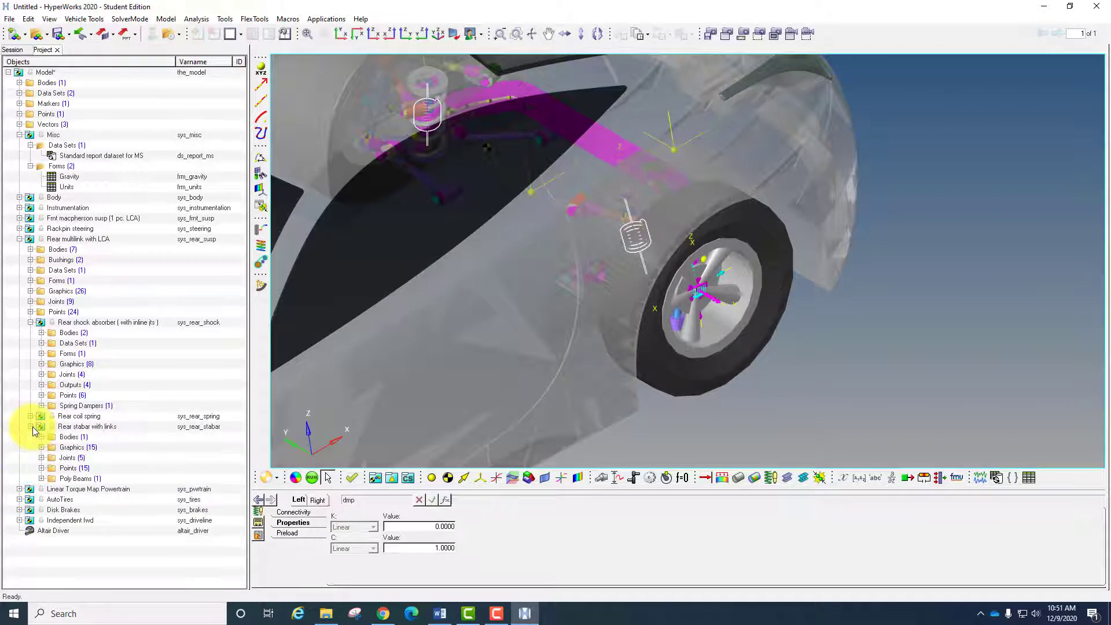
click(31, 427)
click(104, 426)
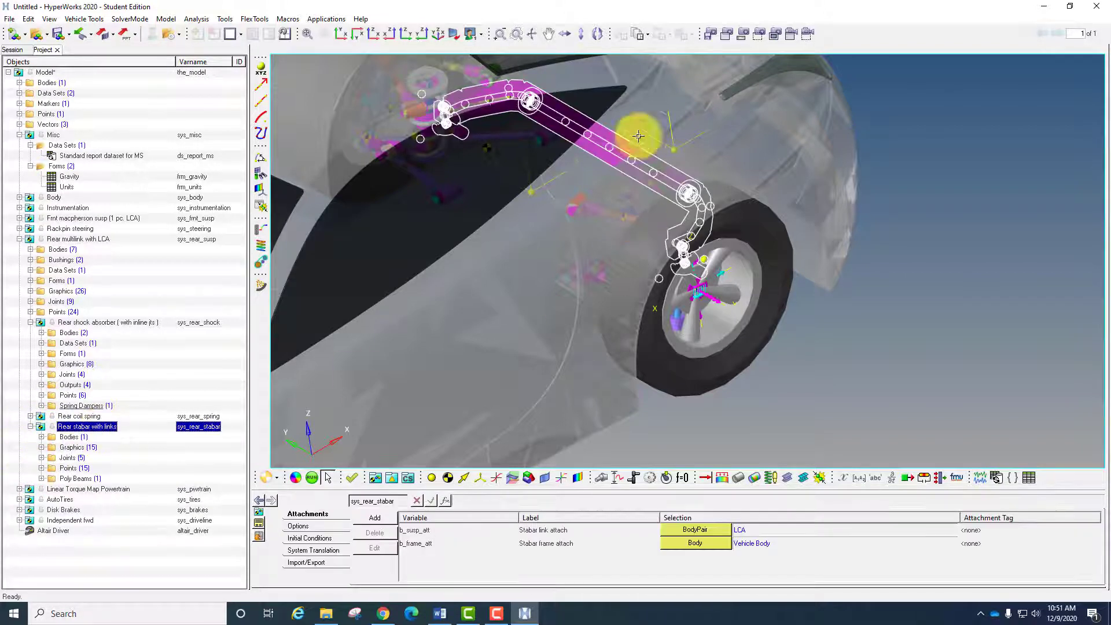
ctrl+right_drag(675, 252, 730, 246)
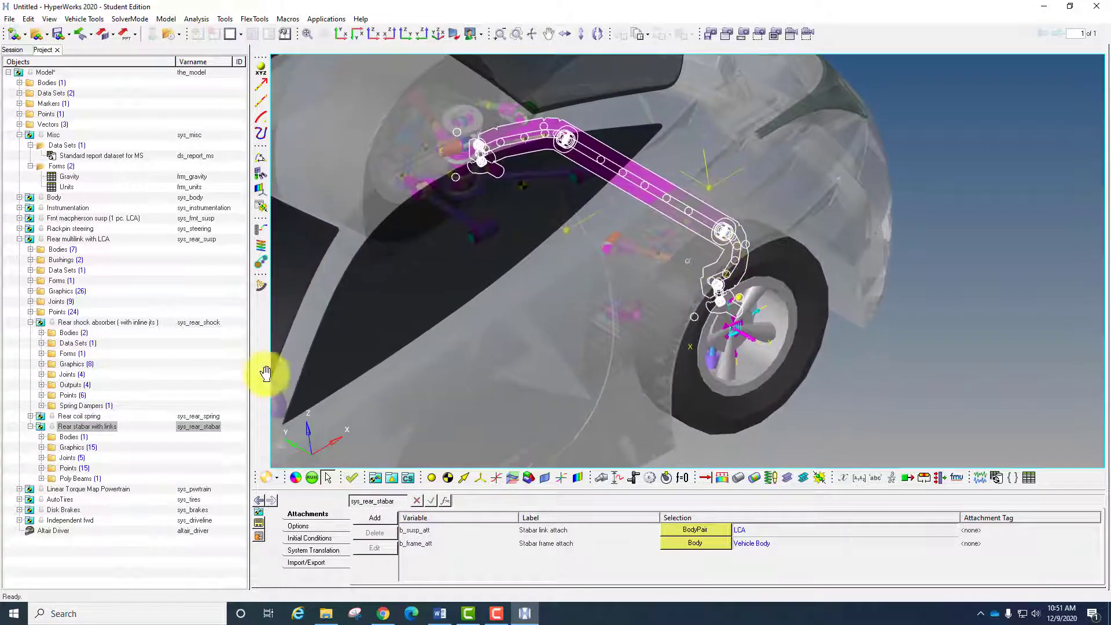
- Review the attachments of the Linear Torque Map Powertrain system and locate it in the front of the vehicle
click(19, 489)
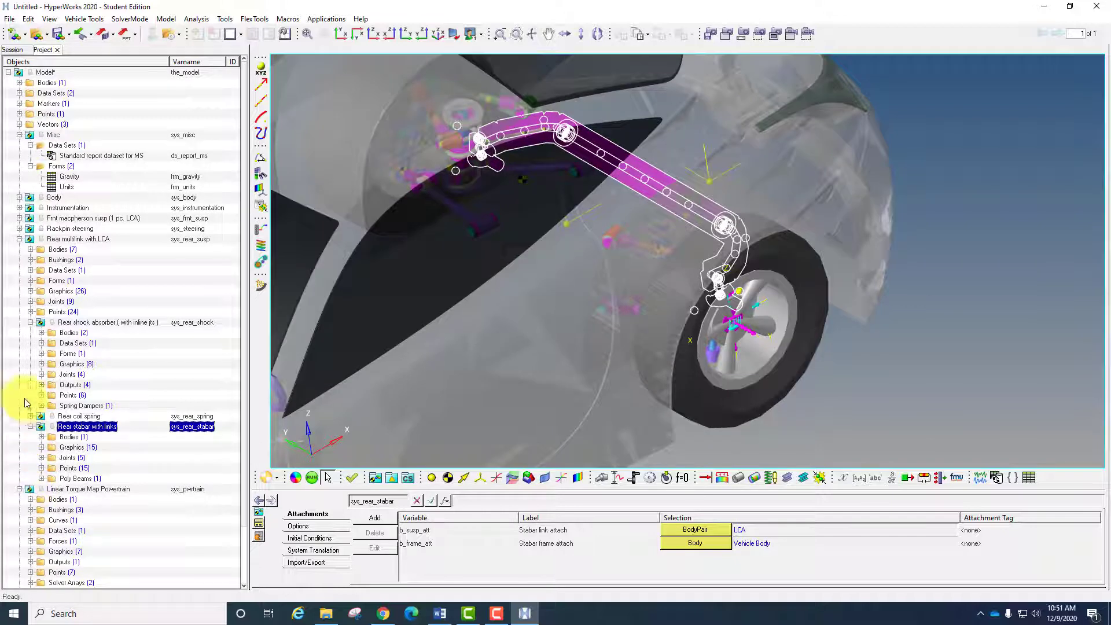
click(19, 239)
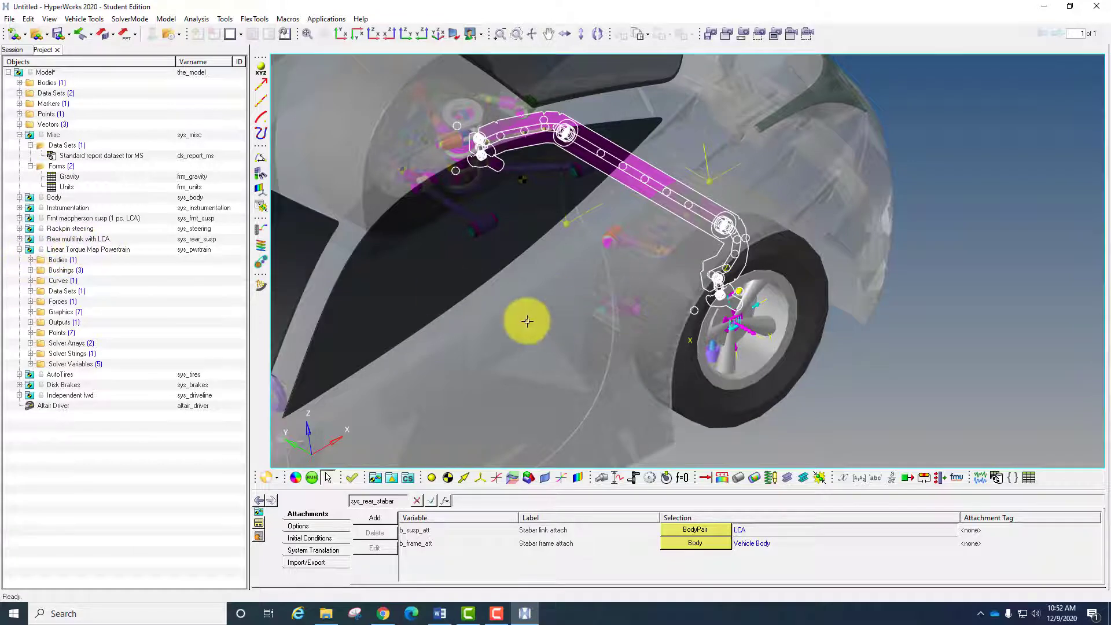
ctrl+right_drag(558, 280, 888, 163)
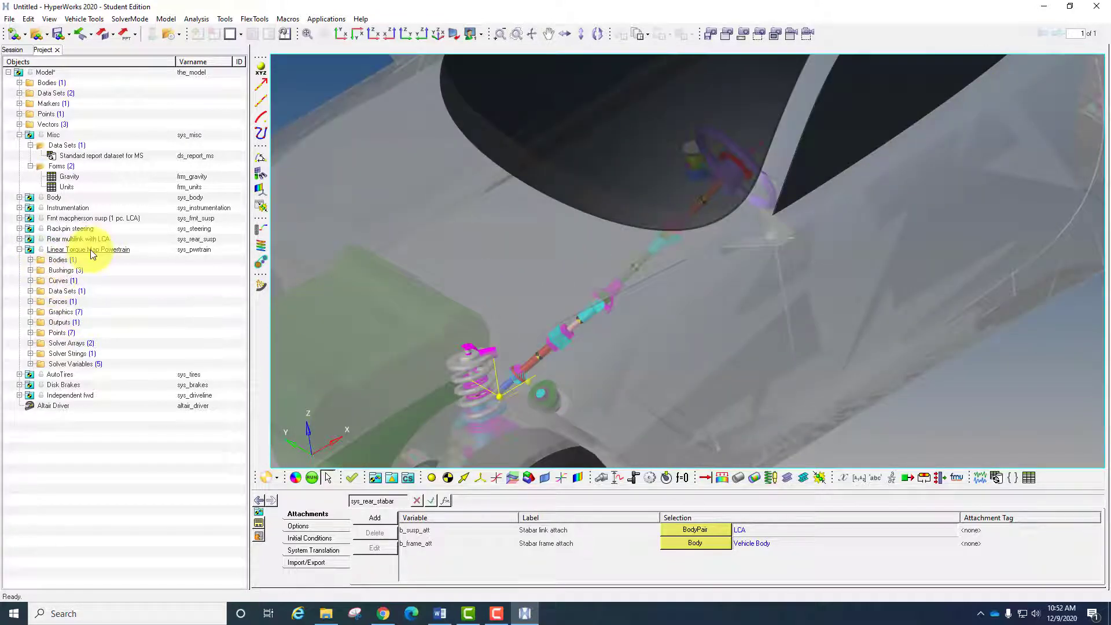
click(87, 249)
ctrl+right_drag(546, 280, 644, 206)
ctrl+right_drag(476, 313, 566, 245)
ctrl+drag(574, 272, 550, 300)
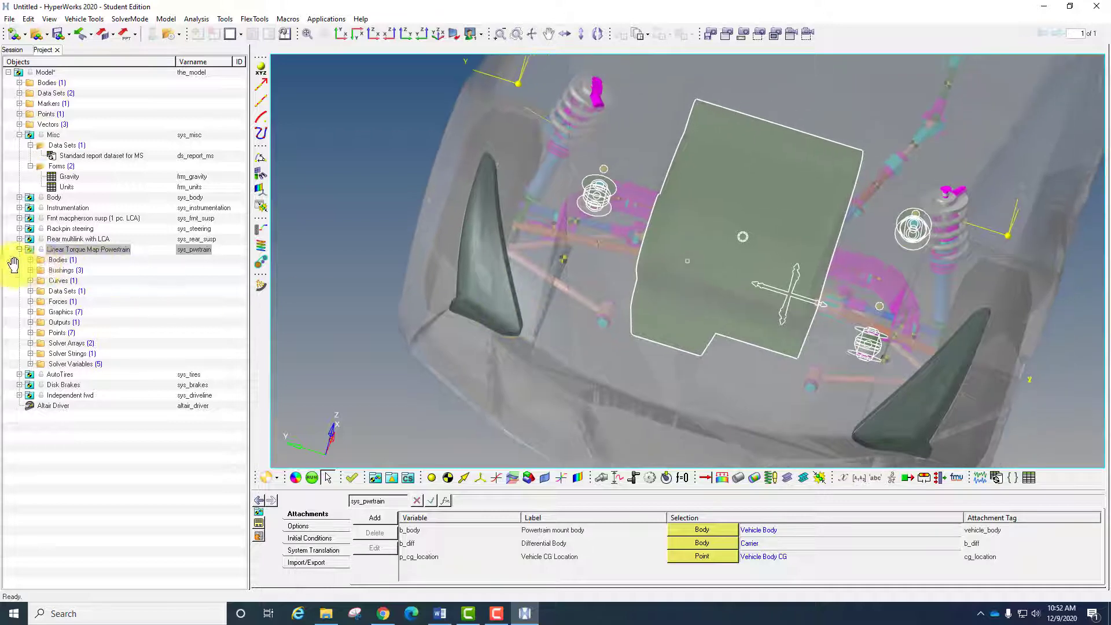
- View the mass and inertia properties of the Engine/Trans body and list the powertrain's engine mount bushings
click(30, 260)
click(78, 270)
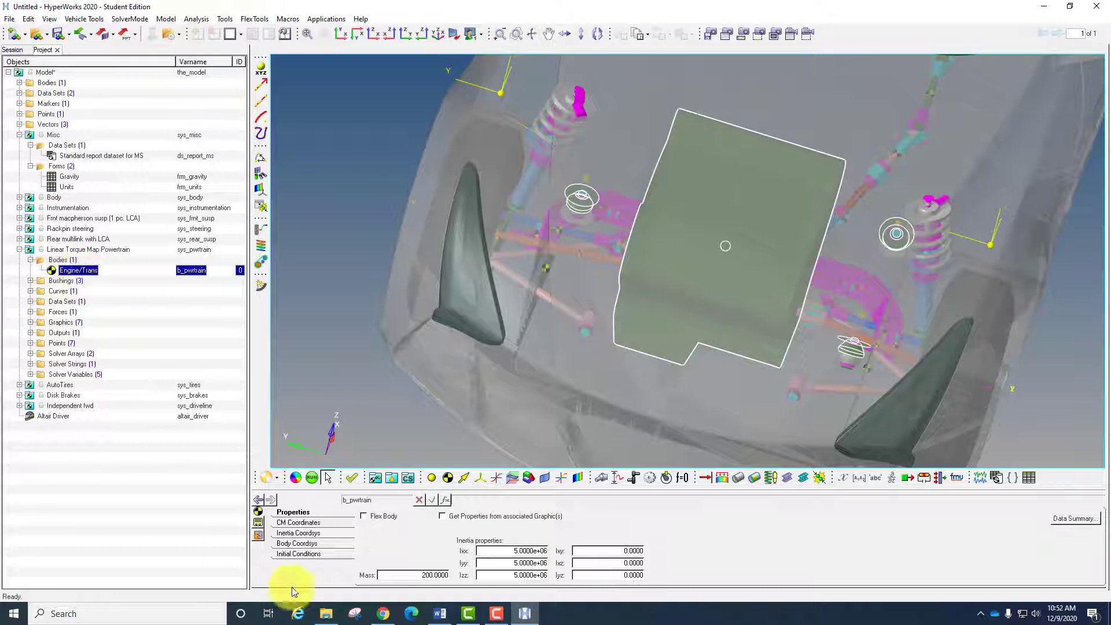
click(30, 281)
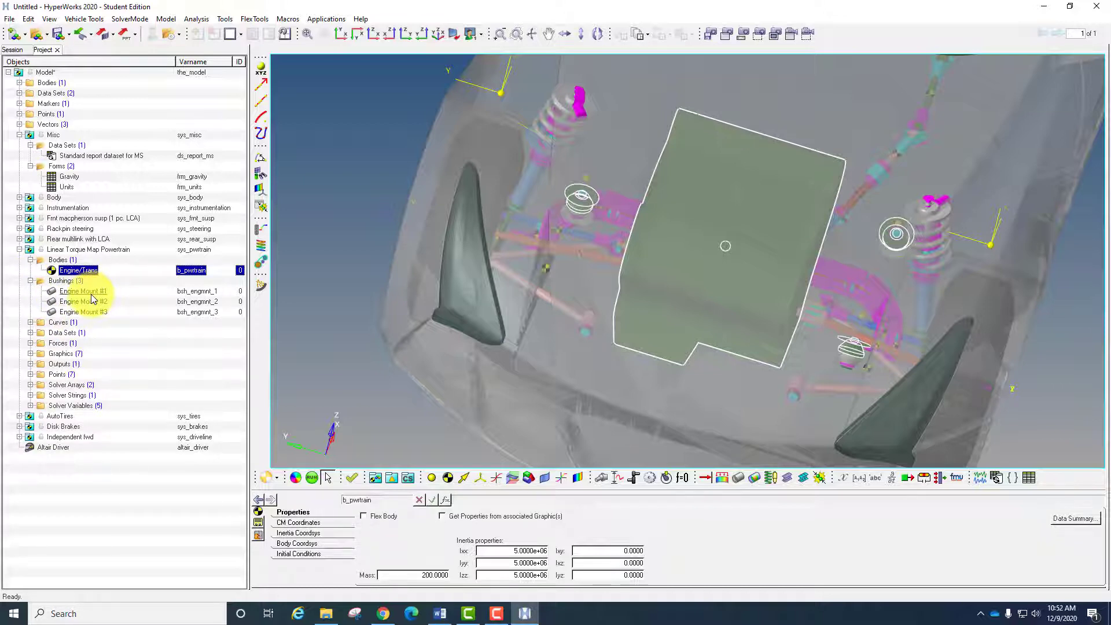
- Review the properties, attributes and visualization settings of the powertrain's Gear Ratios curve
click(30, 322)
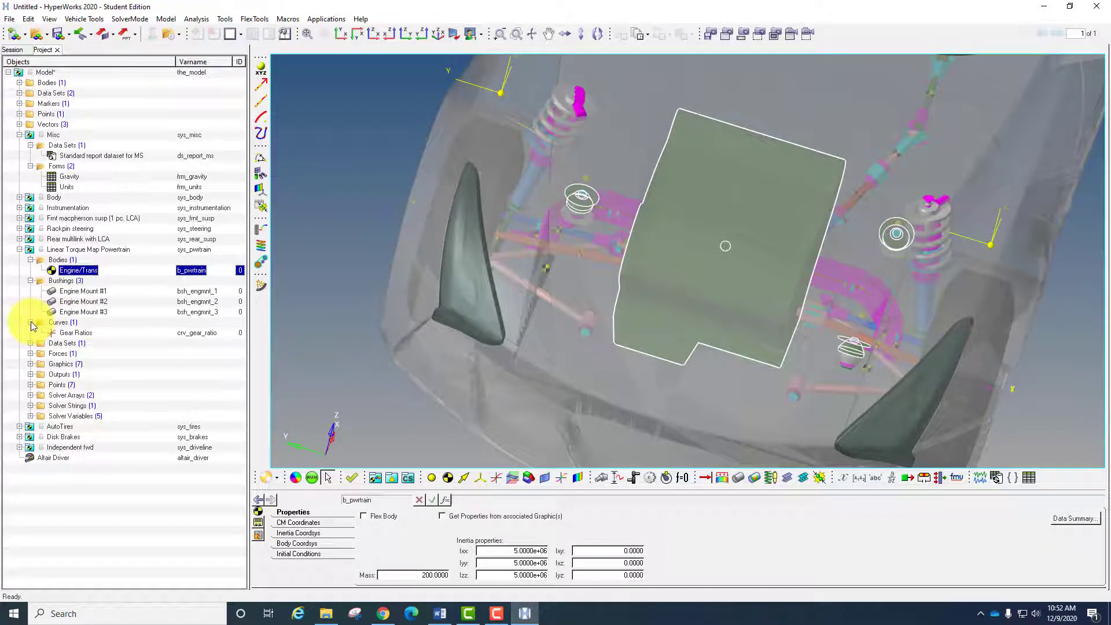
click(64, 336)
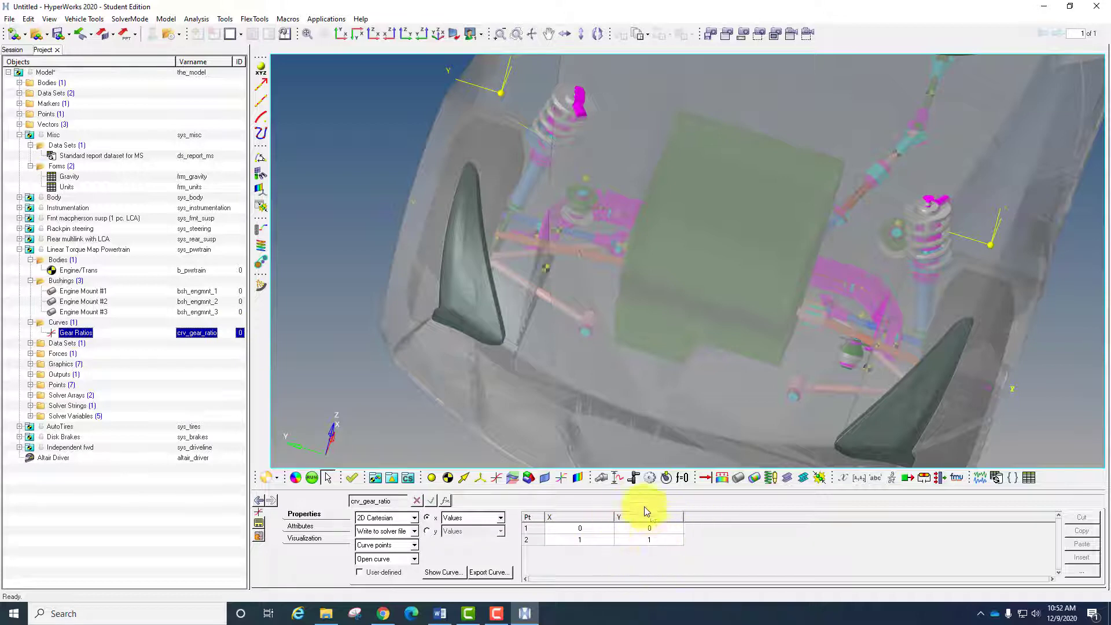
click(427, 531)
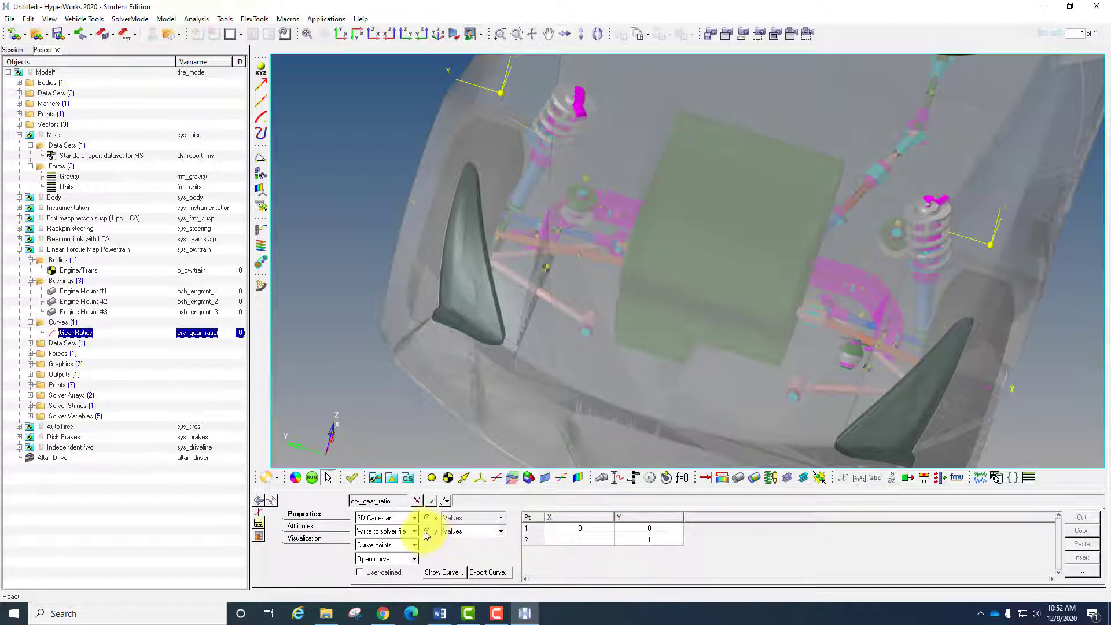
click(302, 526)
click(302, 537)
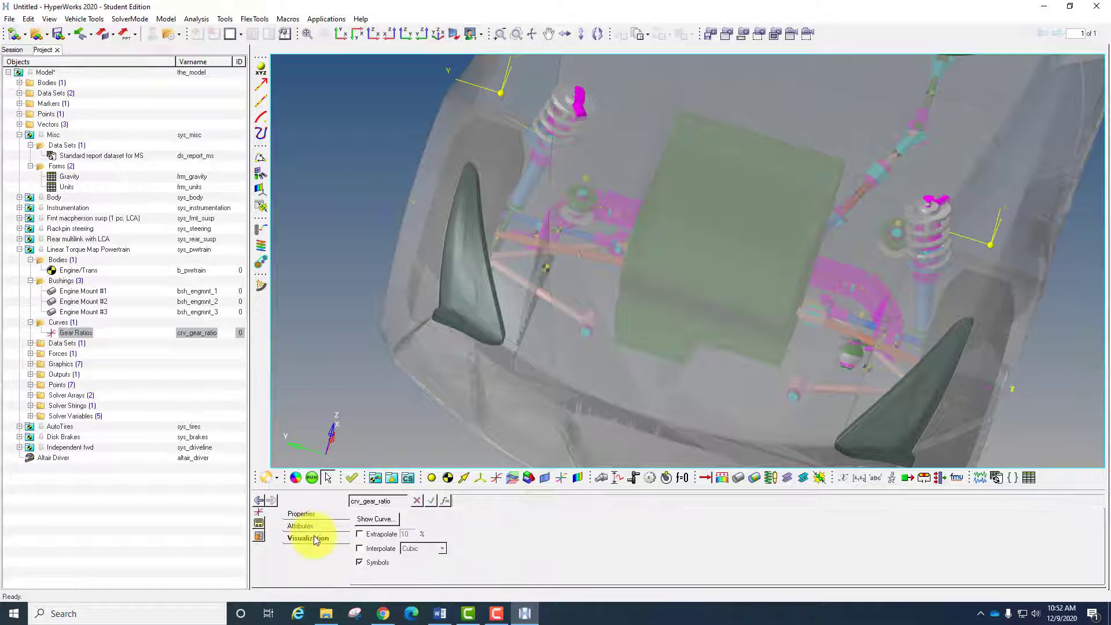
- Review the throttle, torque and transmission efficiency entries in the Powertrain Data (engine, clutch) data set
click(30, 343)
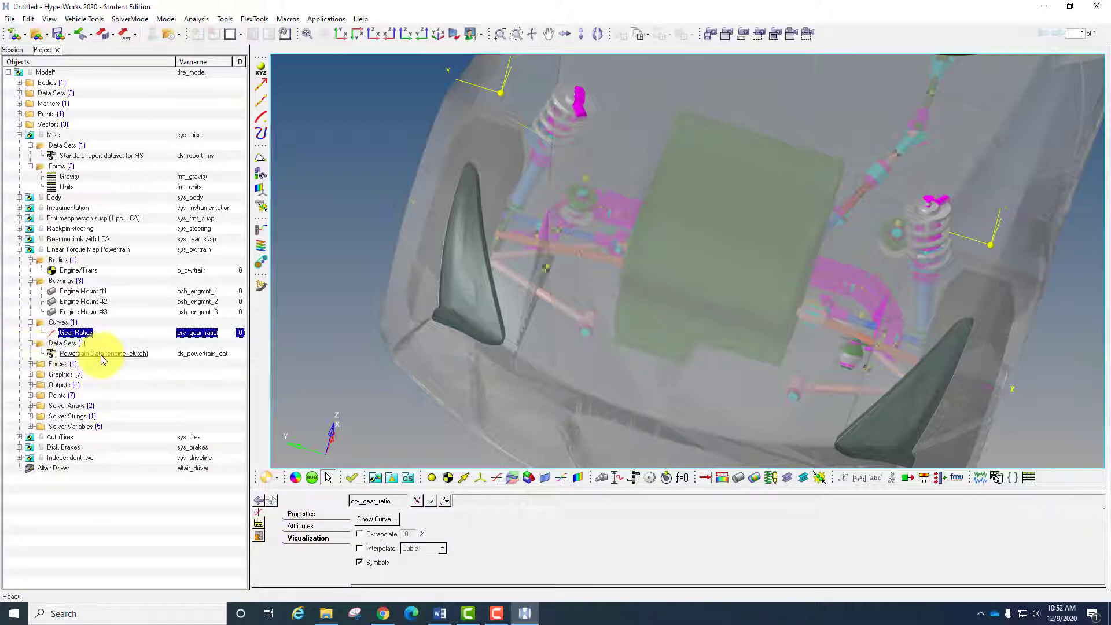
click(101, 354)
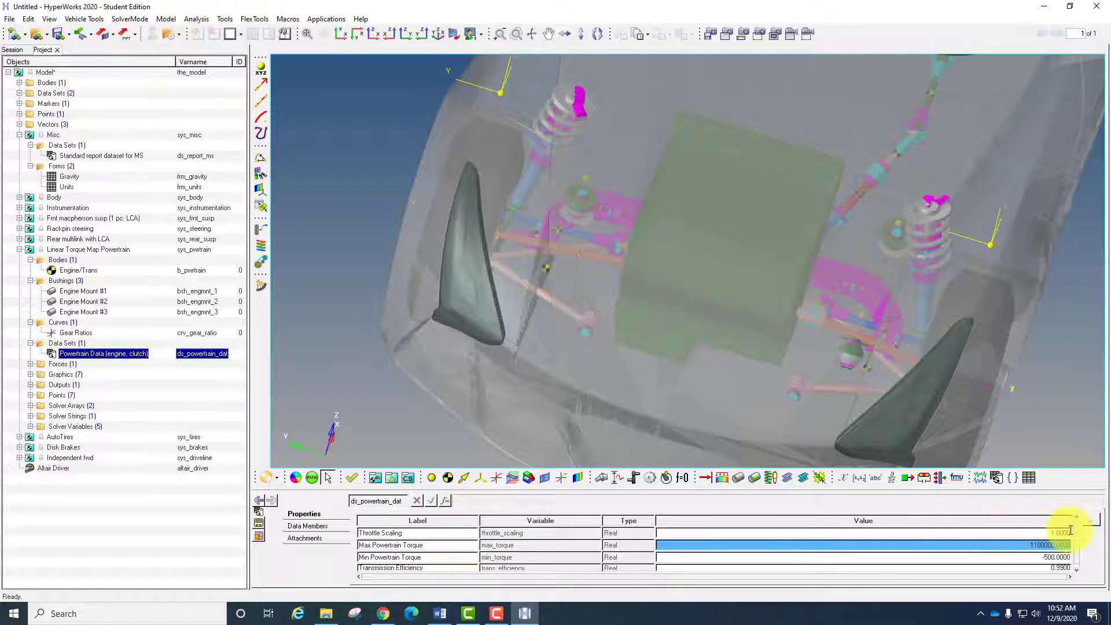
scroll(1079, 533, down, 1)
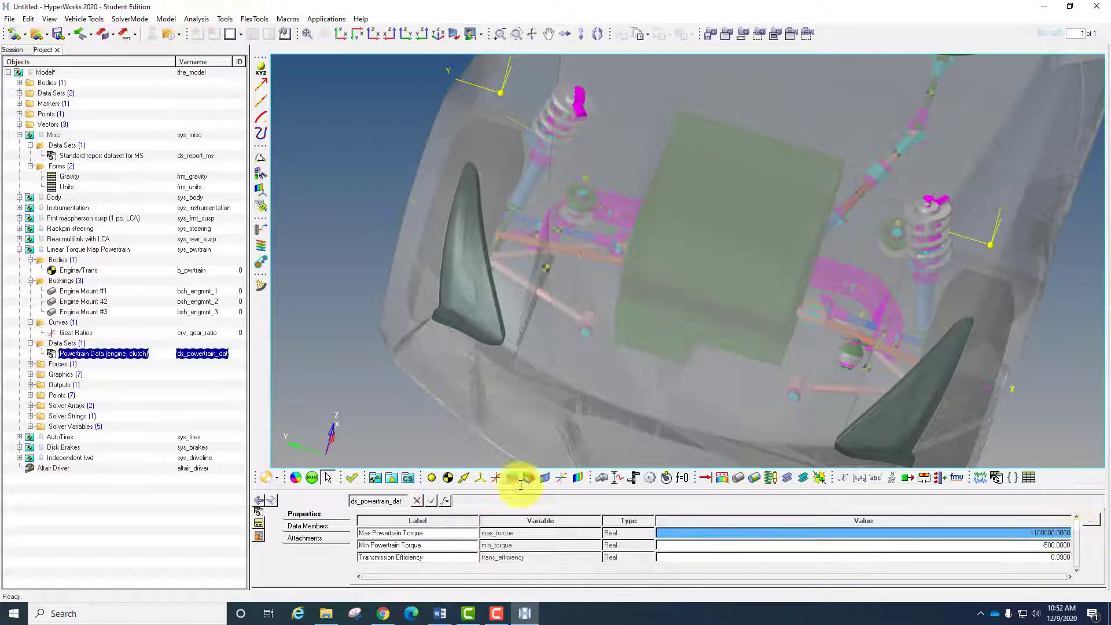
- Review the connectivity of the powertrain's Differential Torque force
click(30, 363)
click(75, 375)
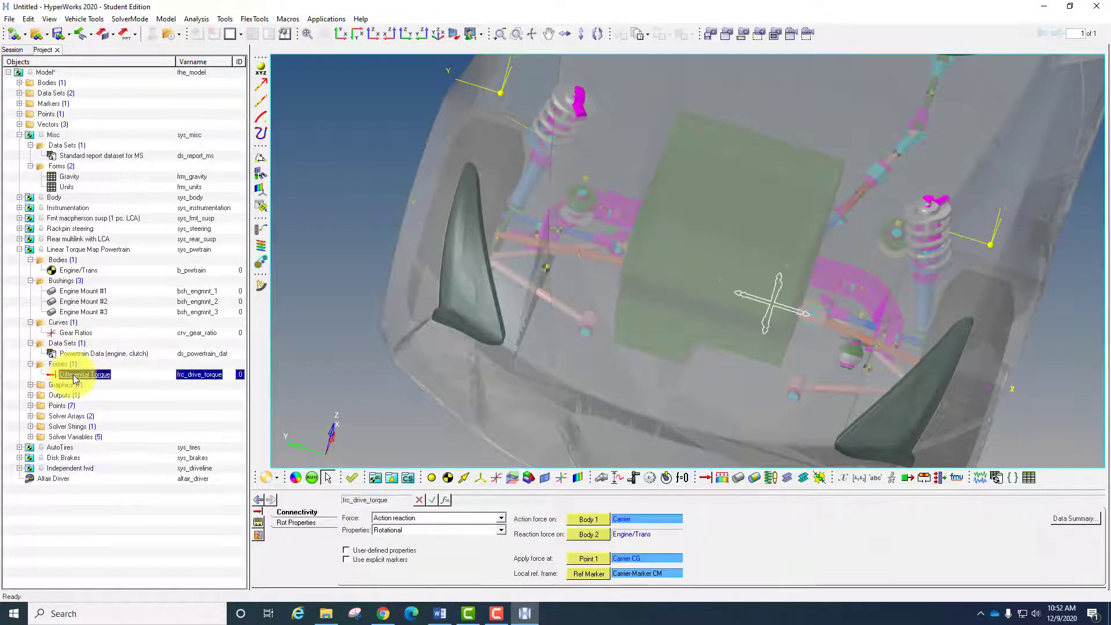
click(31, 416)
click(31, 416)
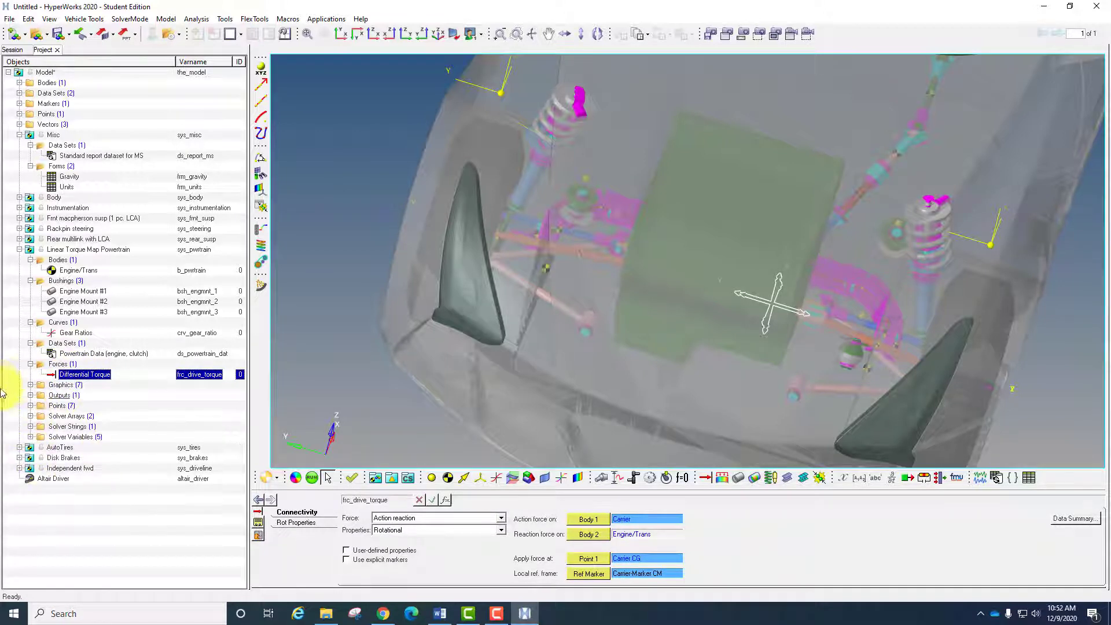
click(19, 250)
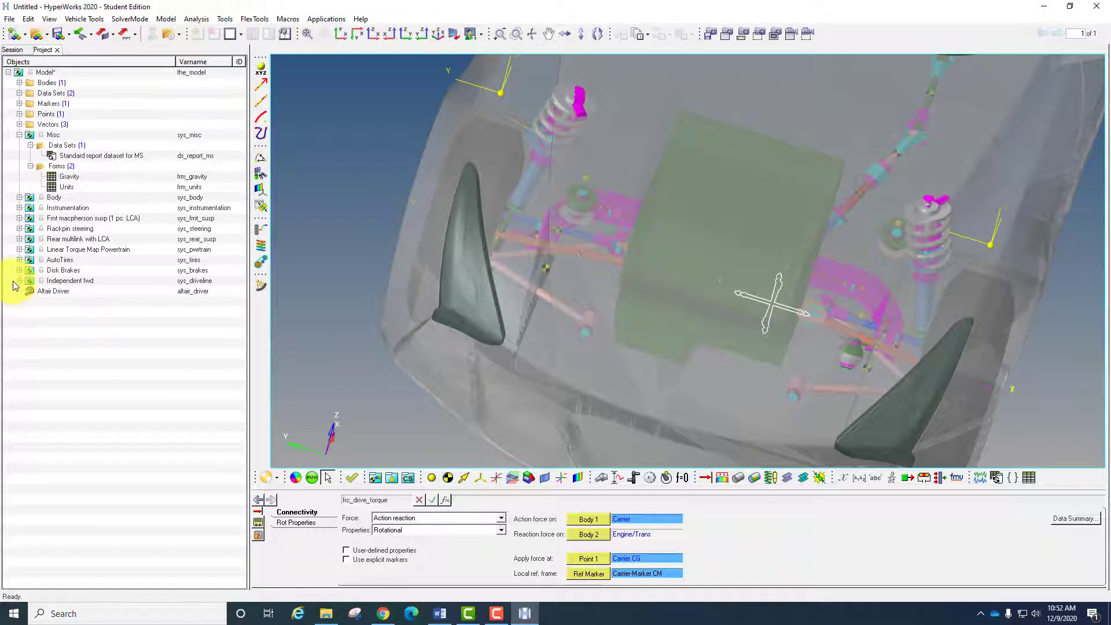
- Review the front tire's connectivity and the tire and road property files of the front and rear AutoTires
click(19, 260)
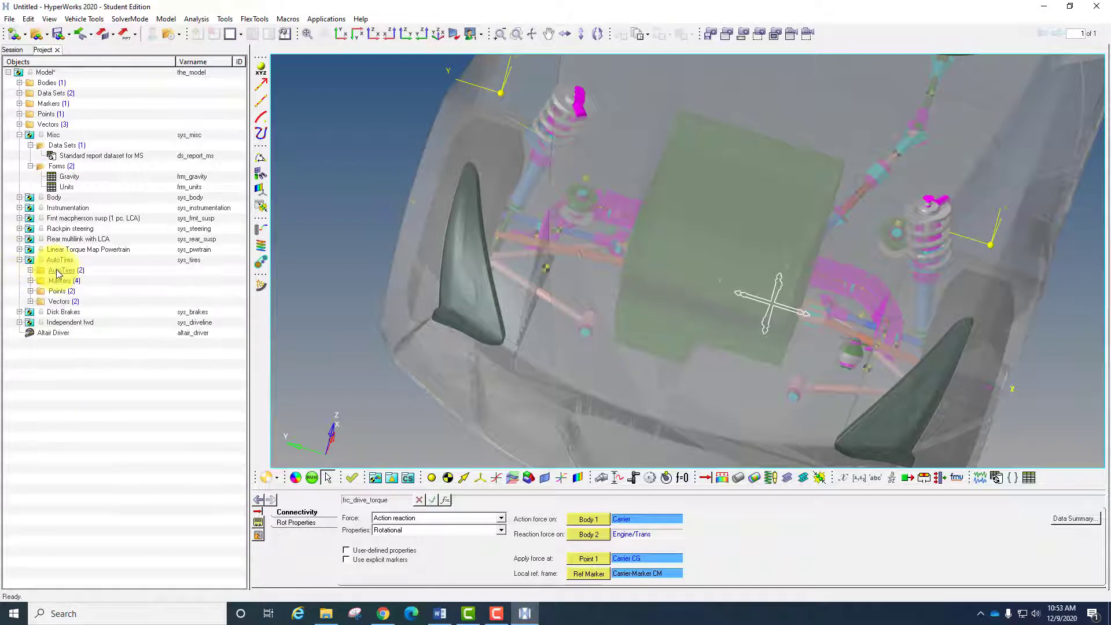
click(71, 284)
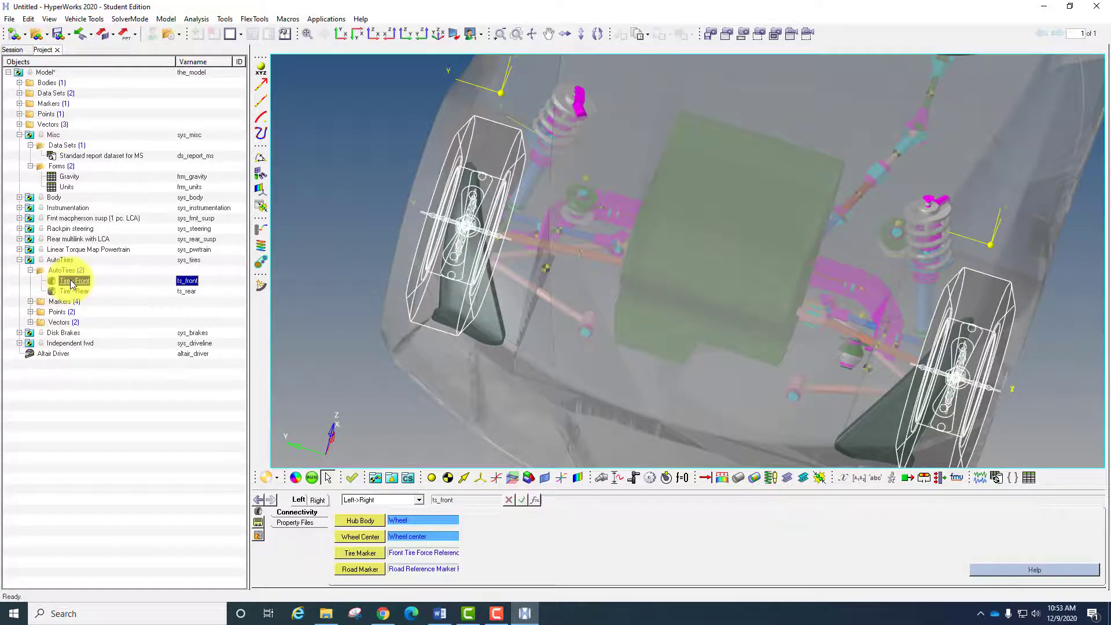
ctrl+right_drag(730, 351, 818, 372)
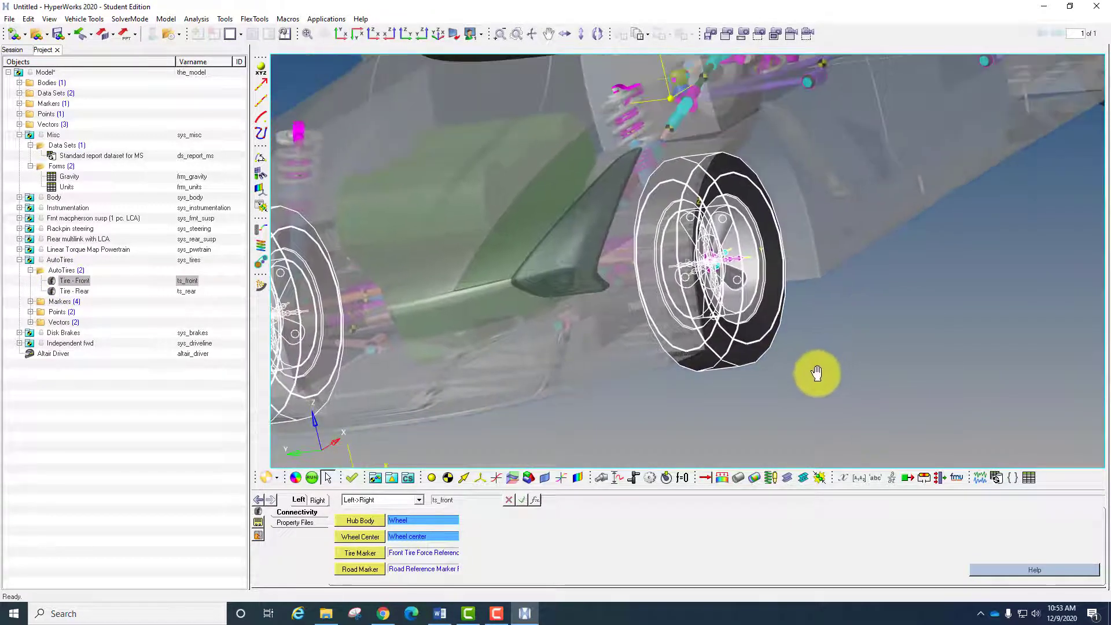
click(304, 523)
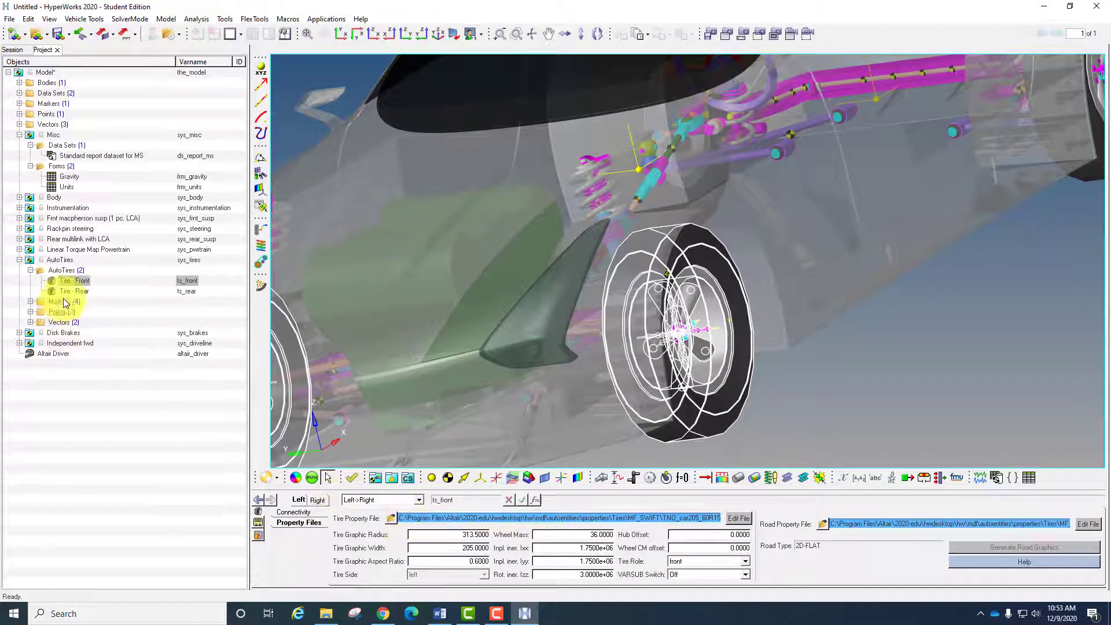
click(77, 291)
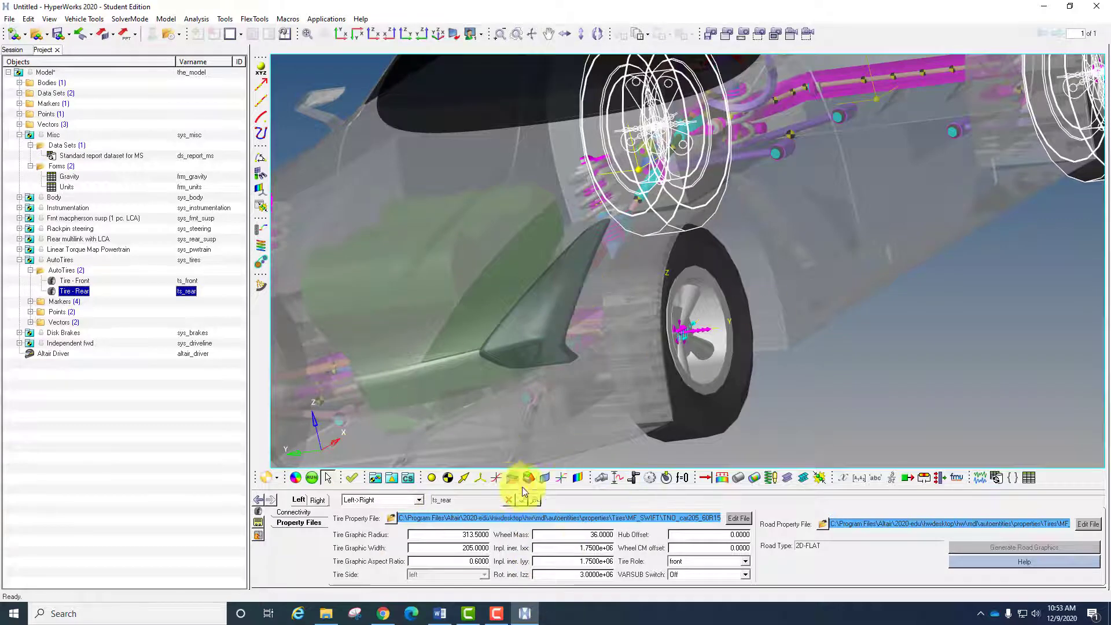
- Review all parameters in the Brake System Information data set of the Disk Brakes system
click(20, 260)
click(20, 270)
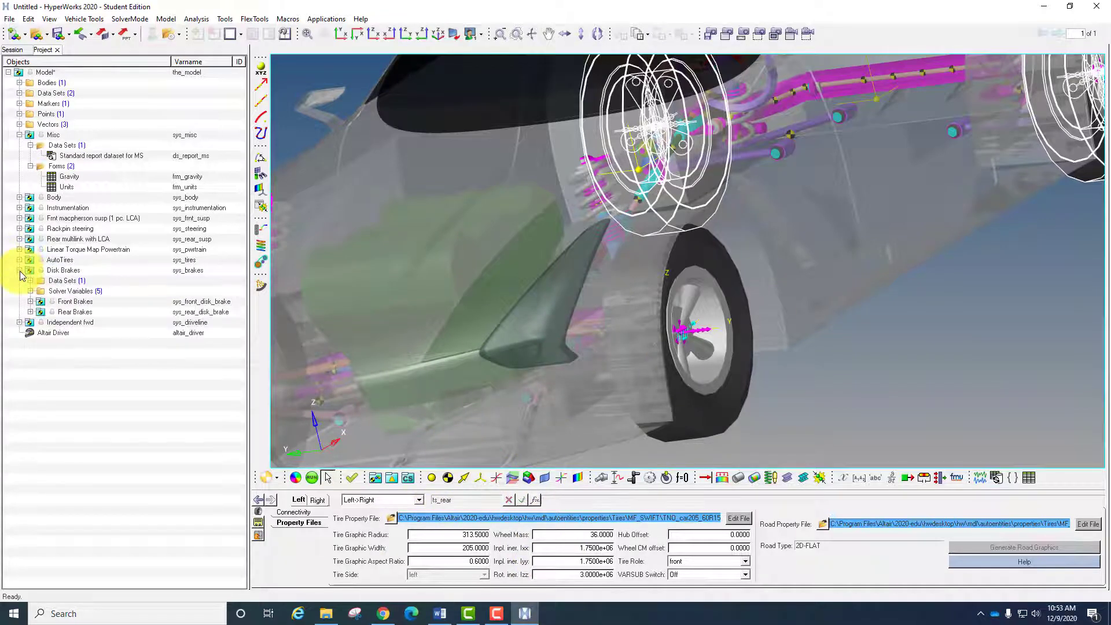
click(29, 281)
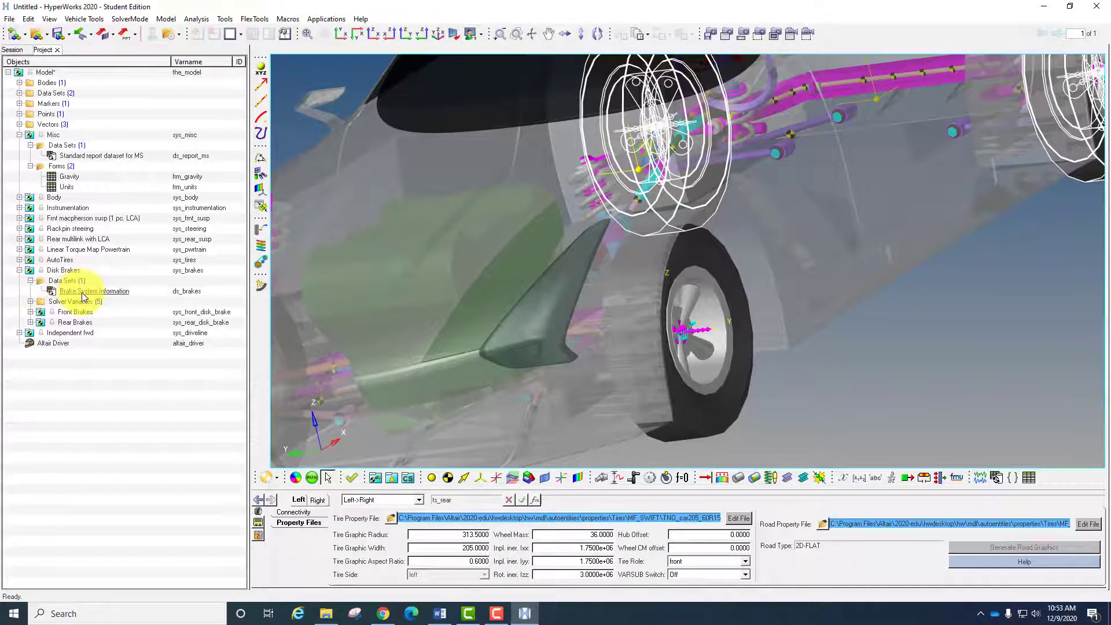
click(82, 293)
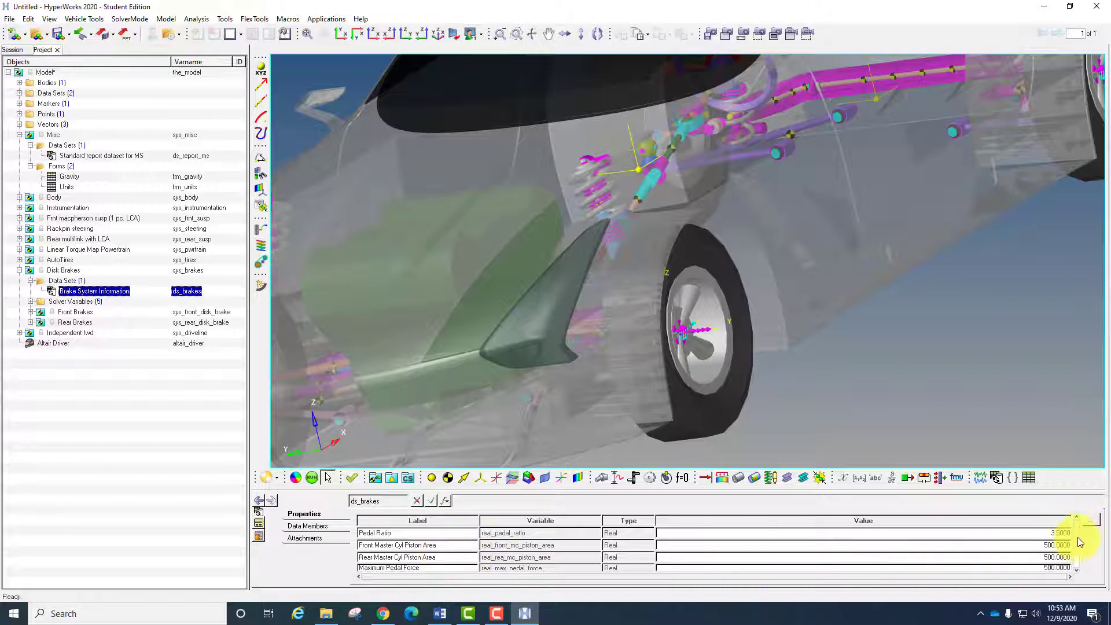
mouse_move(1078, 533)
mouse_down()
mouse_move(1077, 560)
mouse_move(1075, 543)
mouse_up()
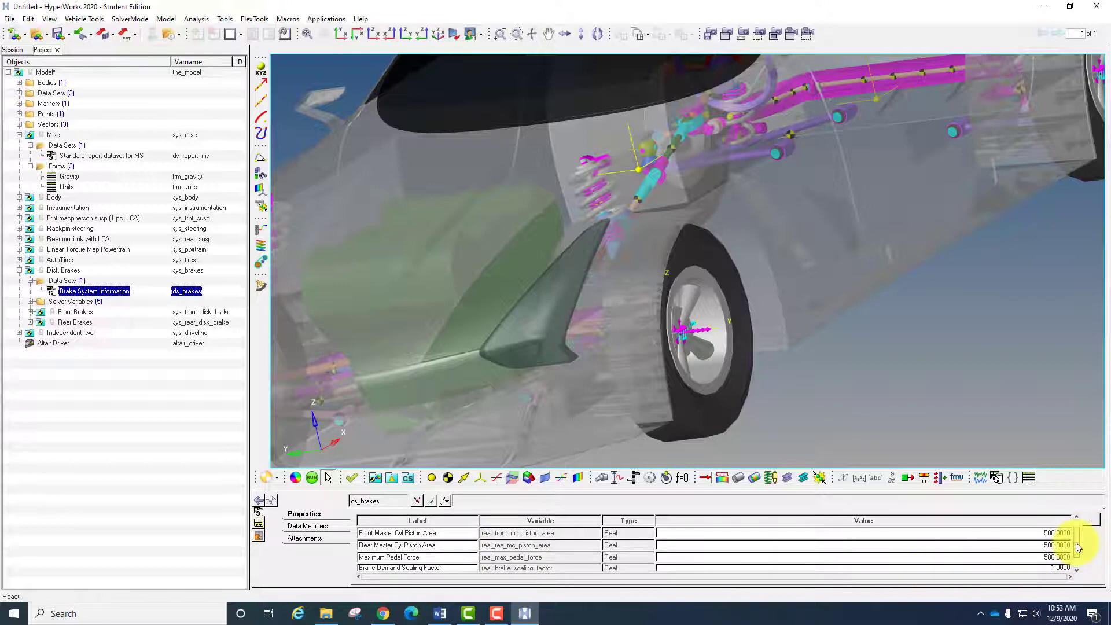
drag(1075, 543, 1078, 560)
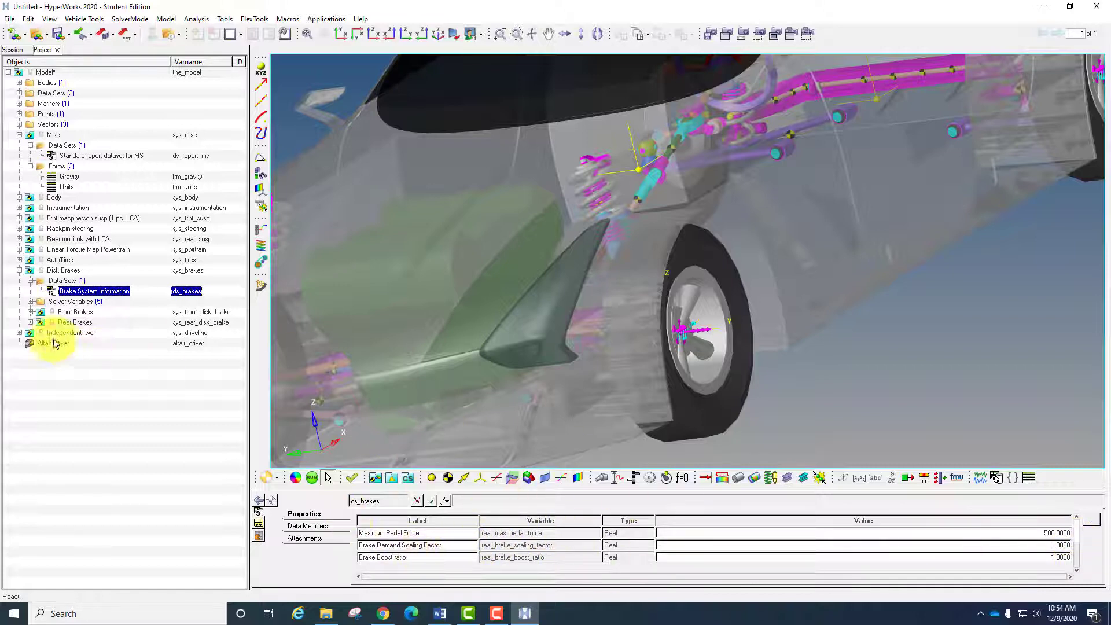
- Review the attachments of the Independent fwd driveline system and its drive shaft geometry in the vehicle
click(20, 270)
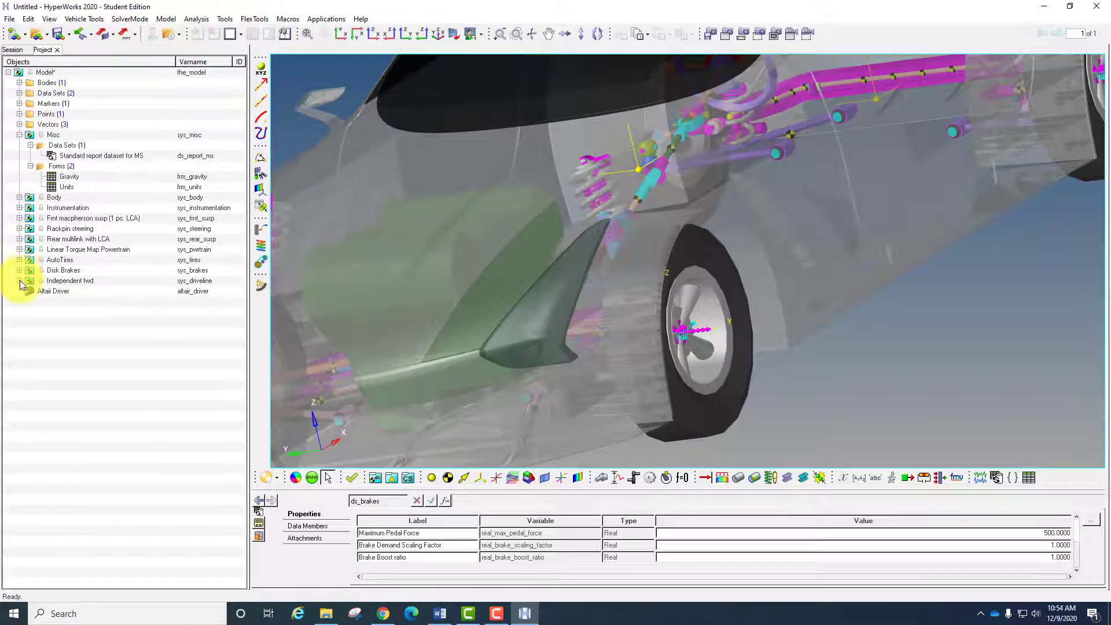
click(19, 280)
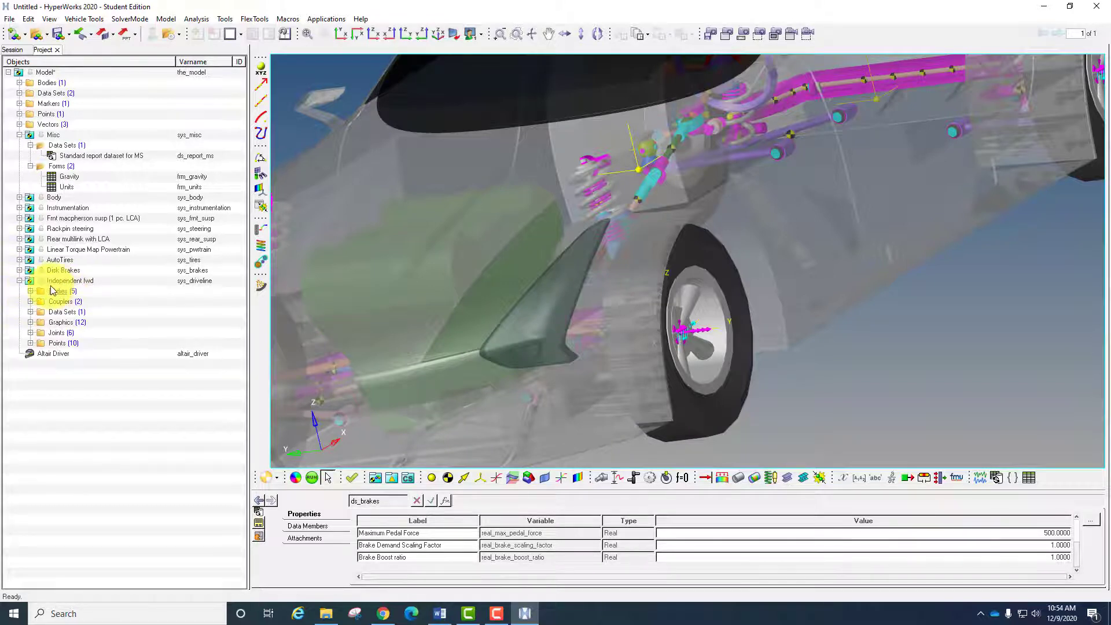
click(58, 281)
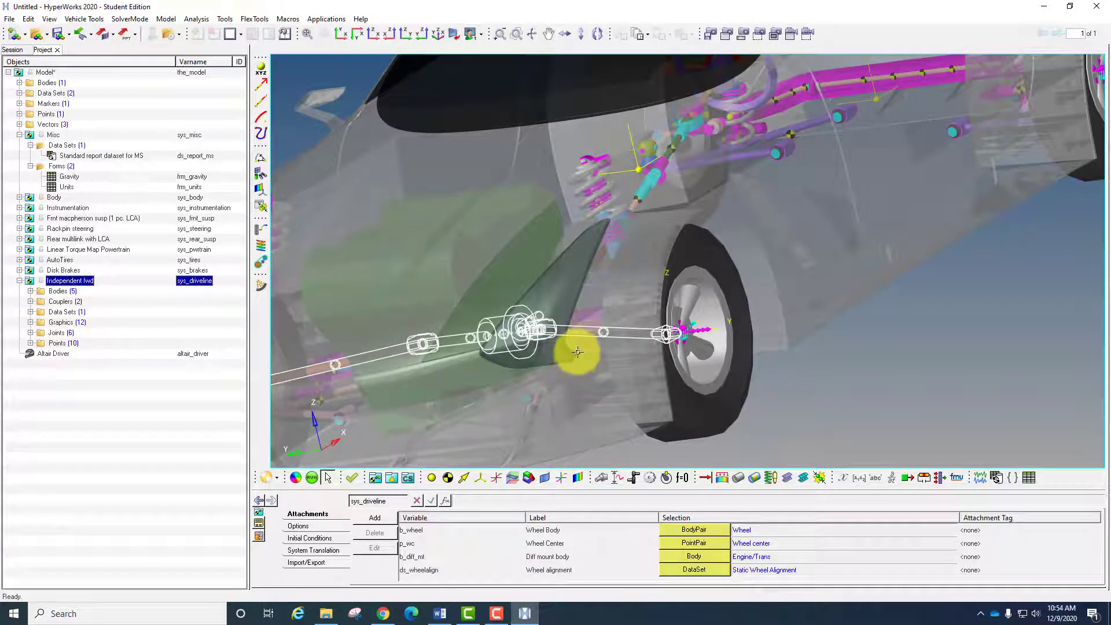
ctrl+right_drag(620, 265, 746, 241)
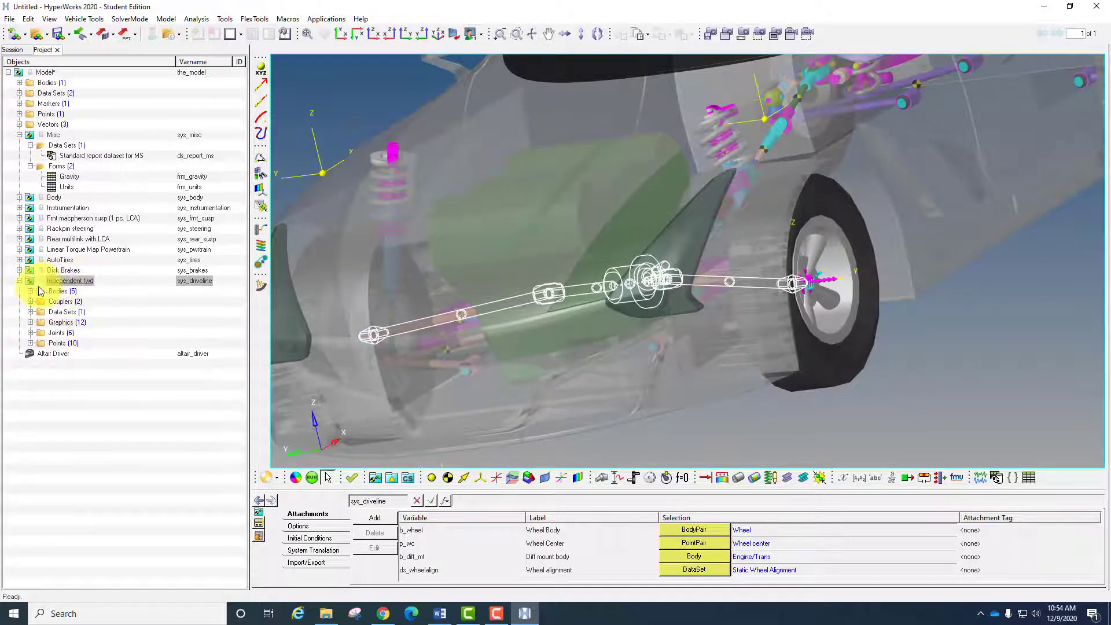
click(19, 280)
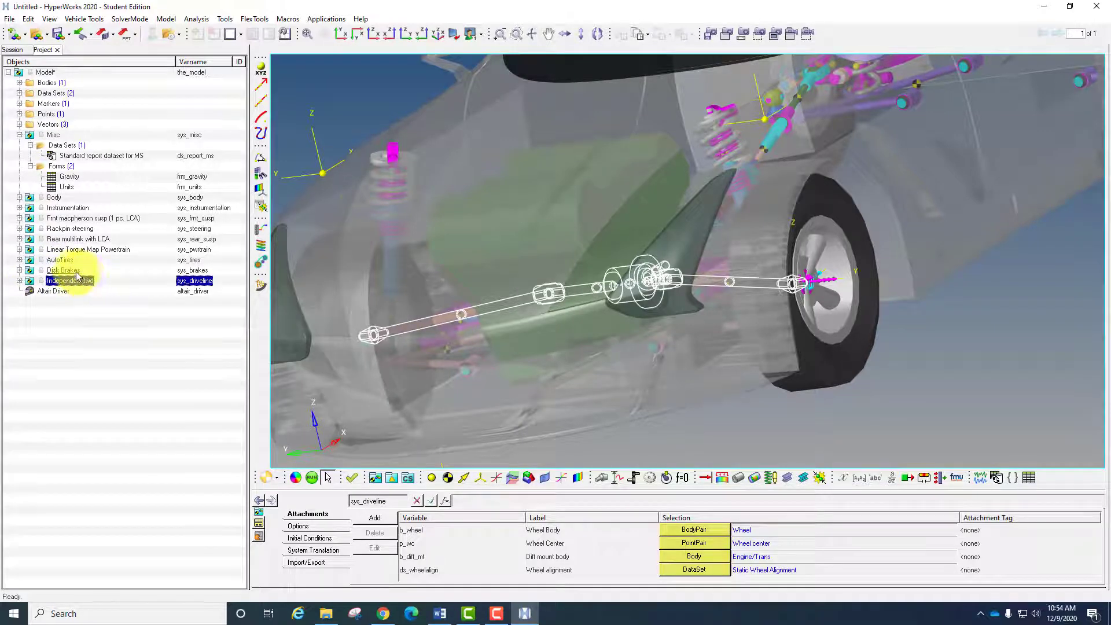
- Review the Altair Driver's attachments and its vehicle parameters, including vehicle mass and front cornering stiffness
click(54, 291)
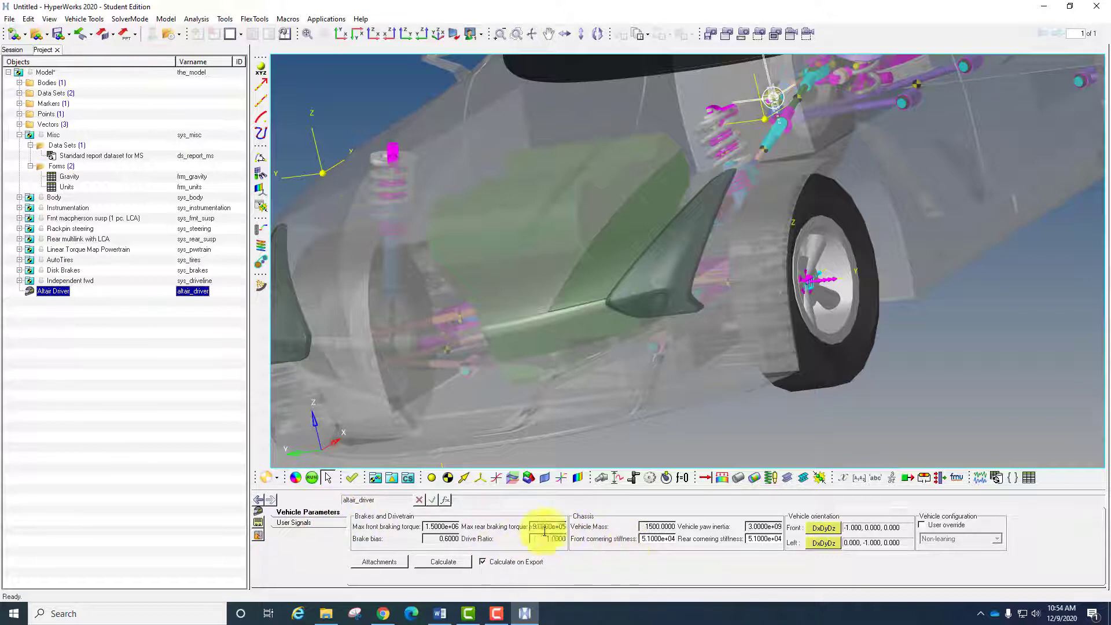
click(387, 564)
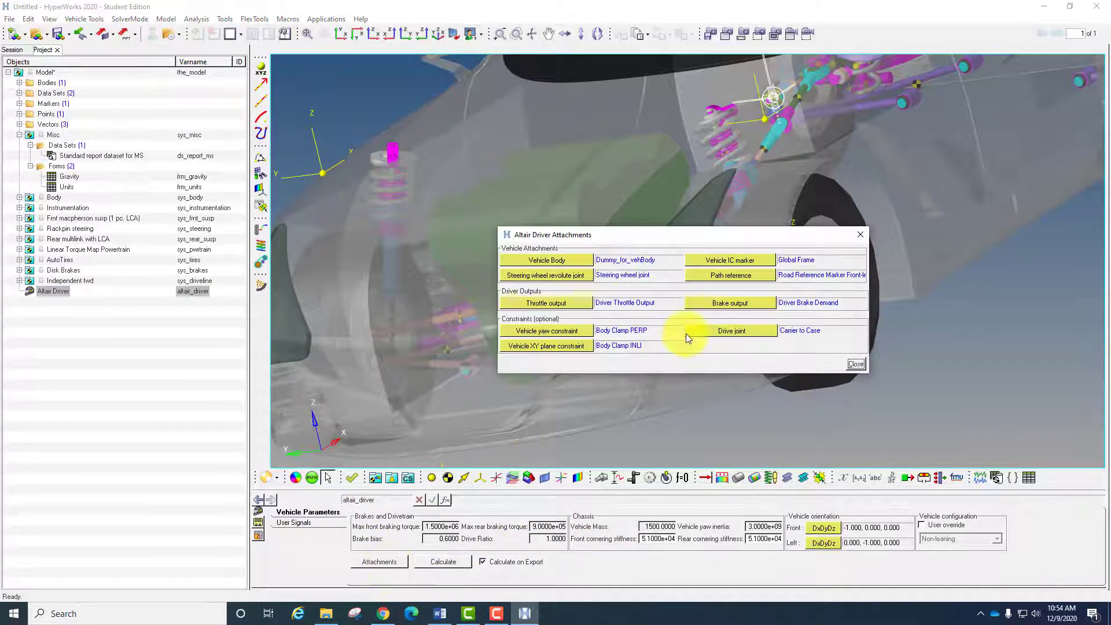
click(859, 235)
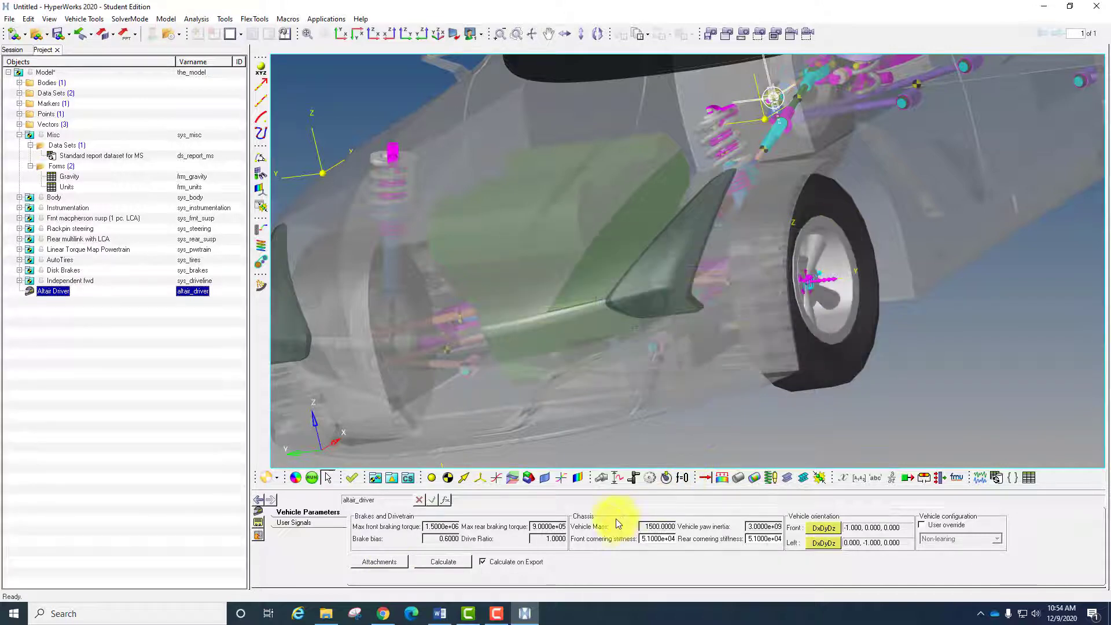
click(662, 526)
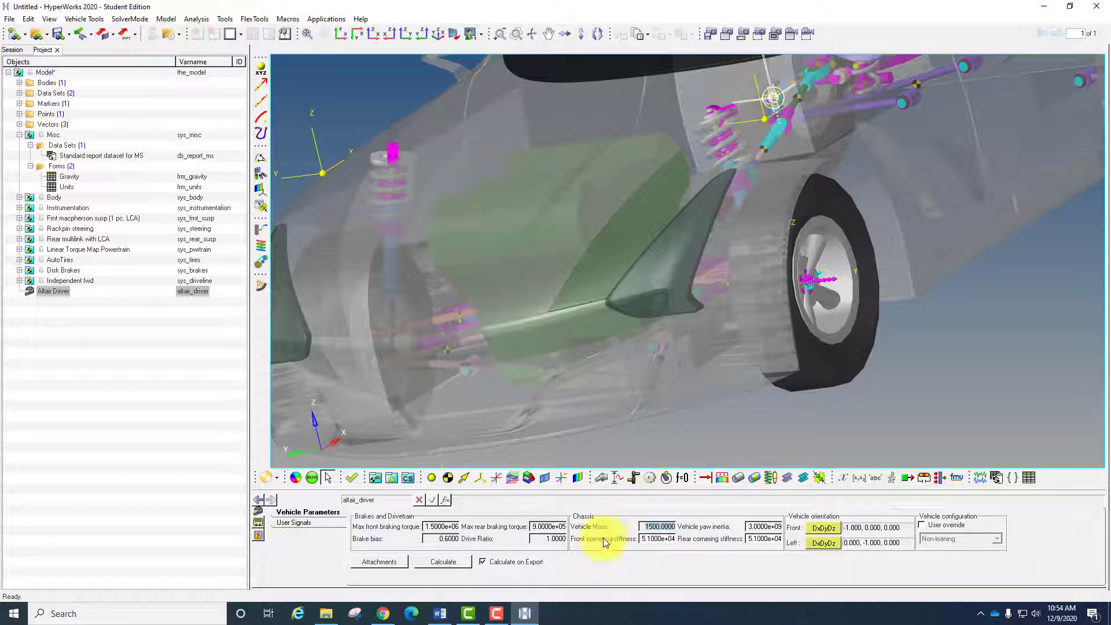
click(654, 539)
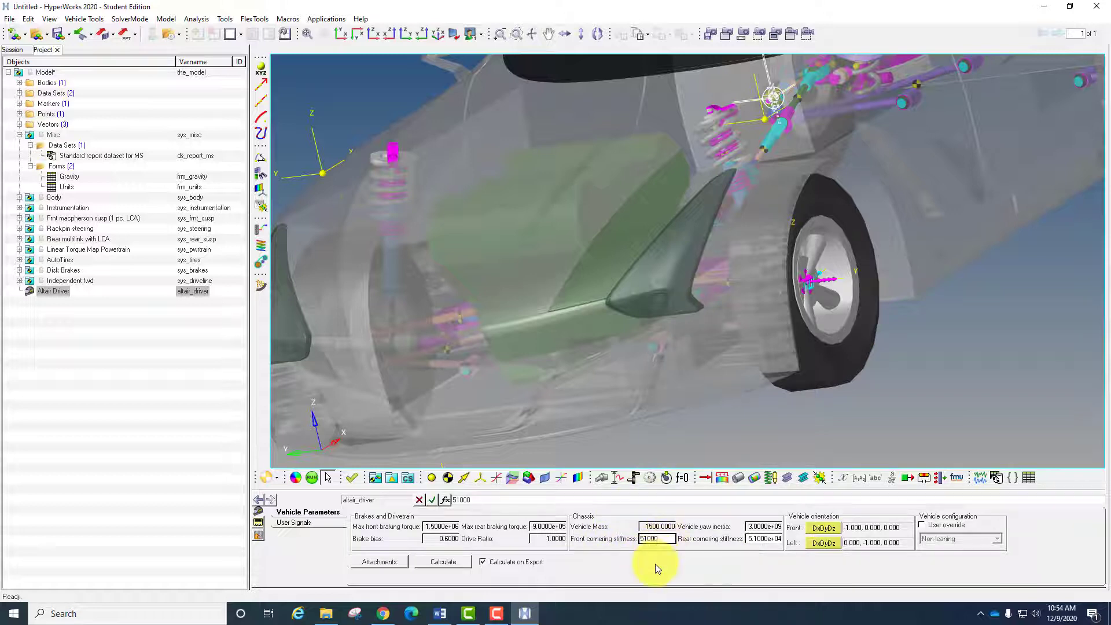
click(654, 564)
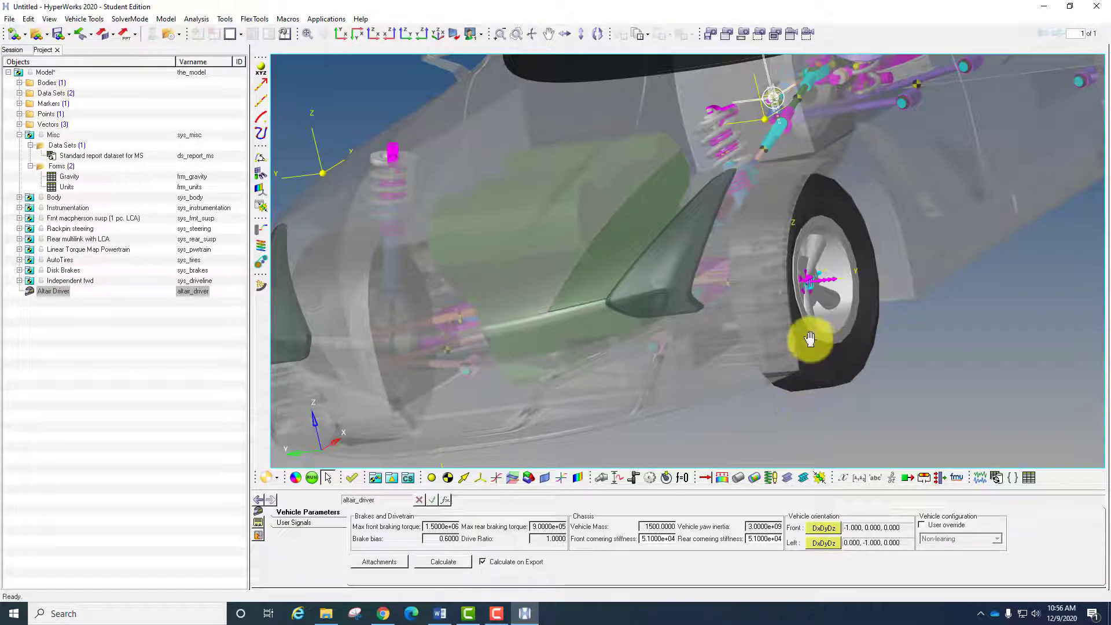
ctrl+right_drag(786, 340, 721, 349)
ctrl+scroll(721, 349, down, 5)
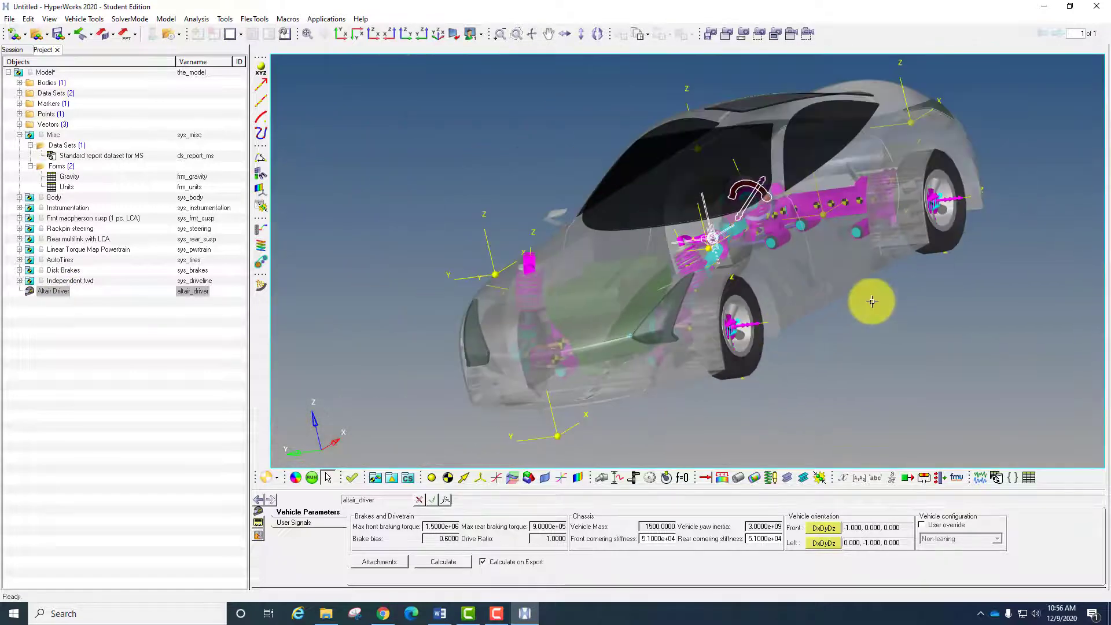
ctrl+right_drag(873, 300, 946, 306)
ctrl+drag(945, 306, 944, 357)
ctrl+right_drag(870, 372, 855, 373)
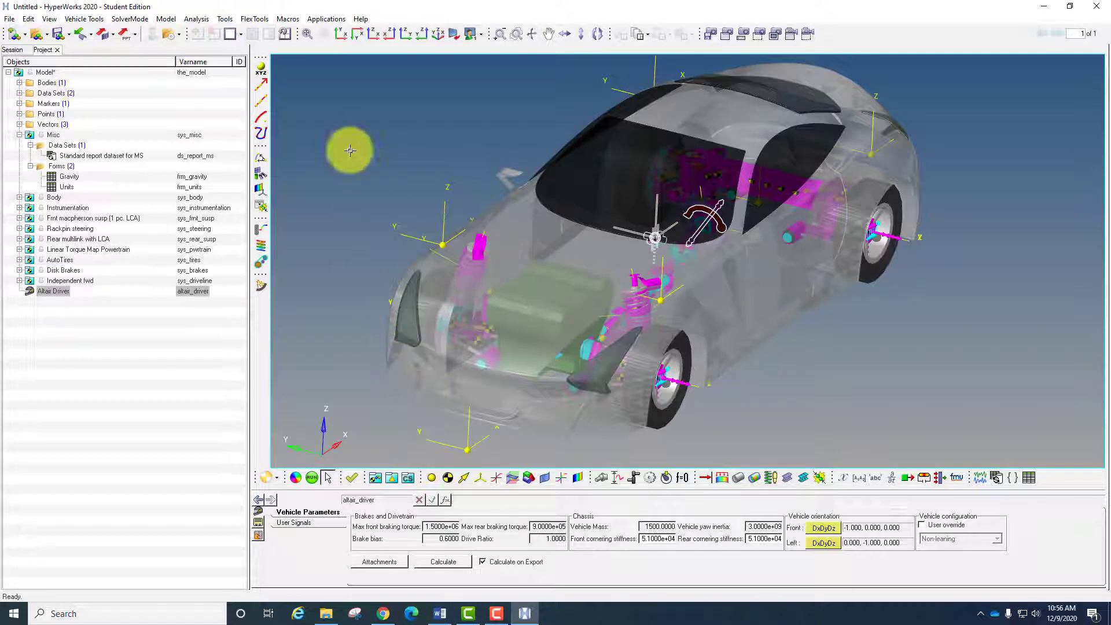
- Start adding an event to the model and examine the full list of available event types
click(197, 19)
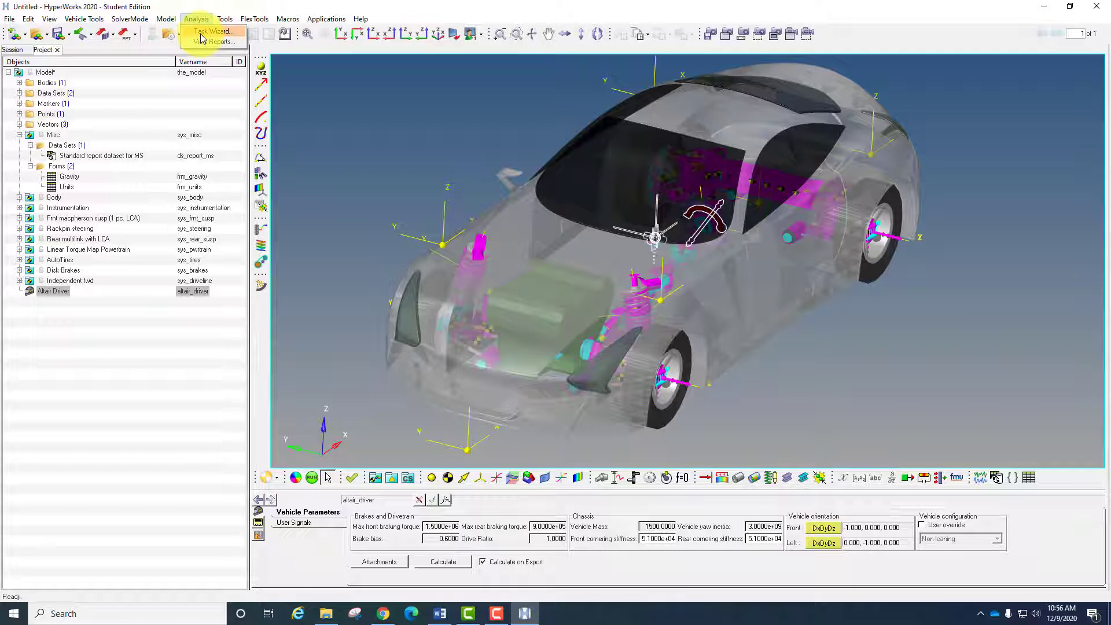
click(201, 38)
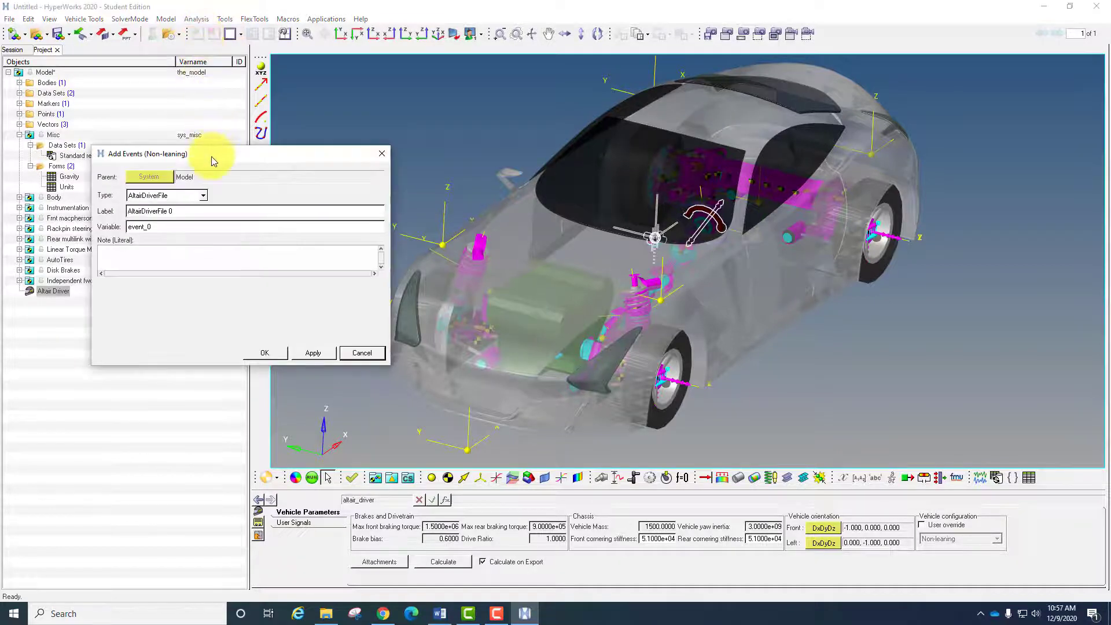
drag(214, 156, 396, 111)
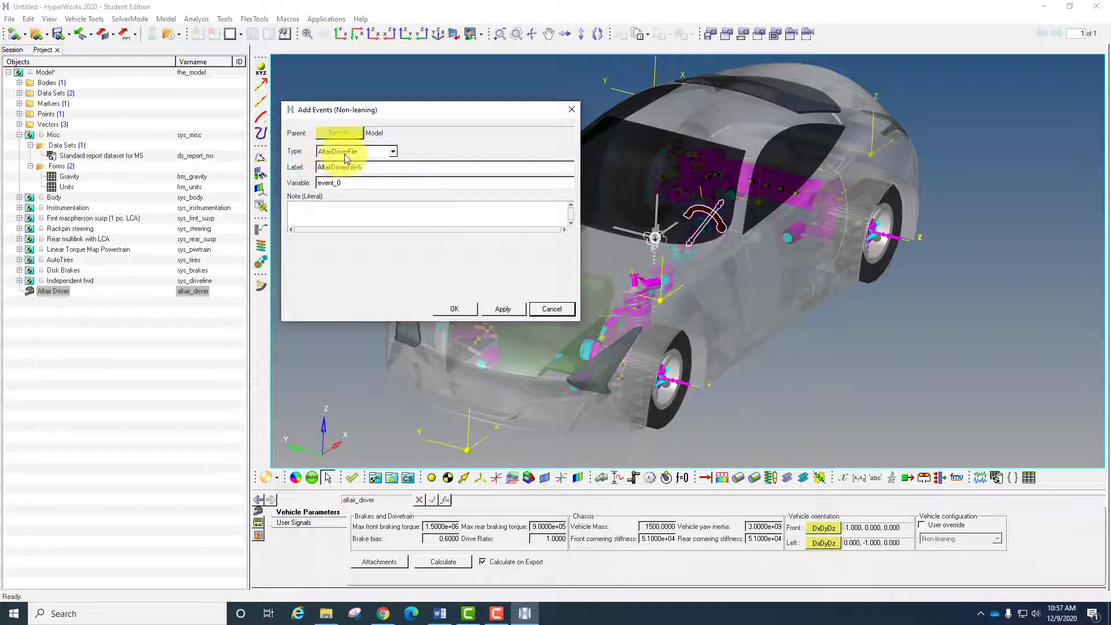
click(393, 154)
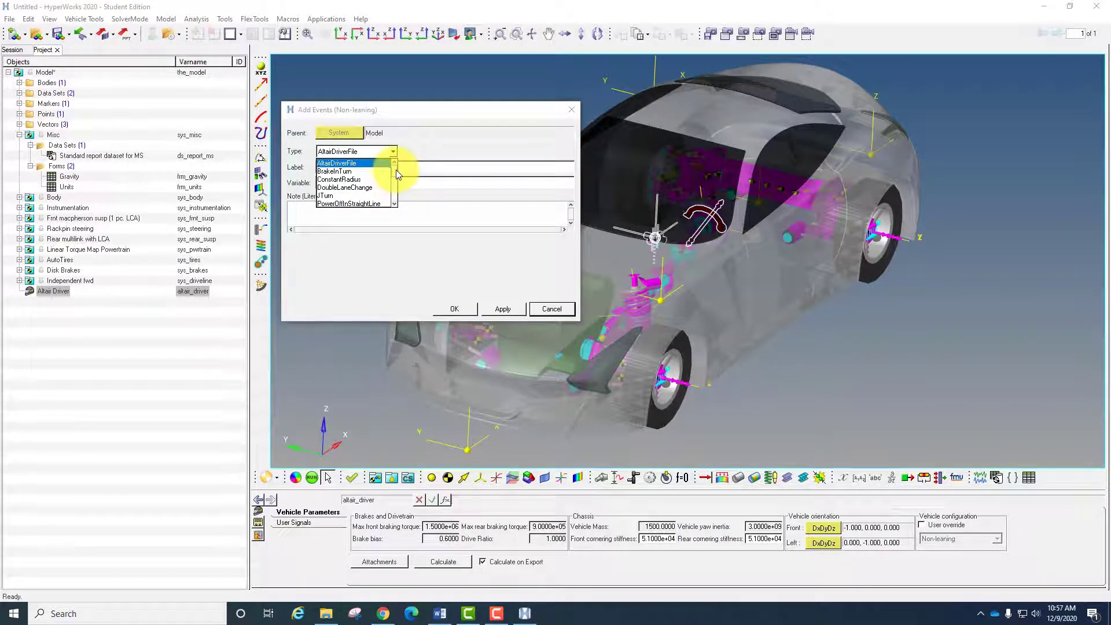
scroll(397, 176, down, 1)
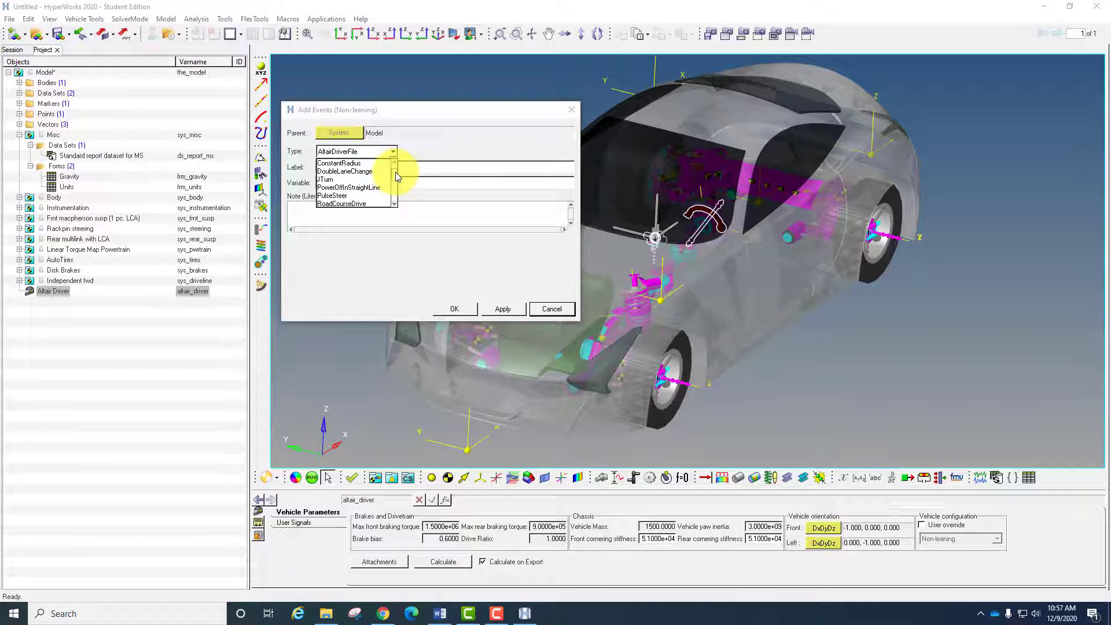
scroll(397, 177, down, 1)
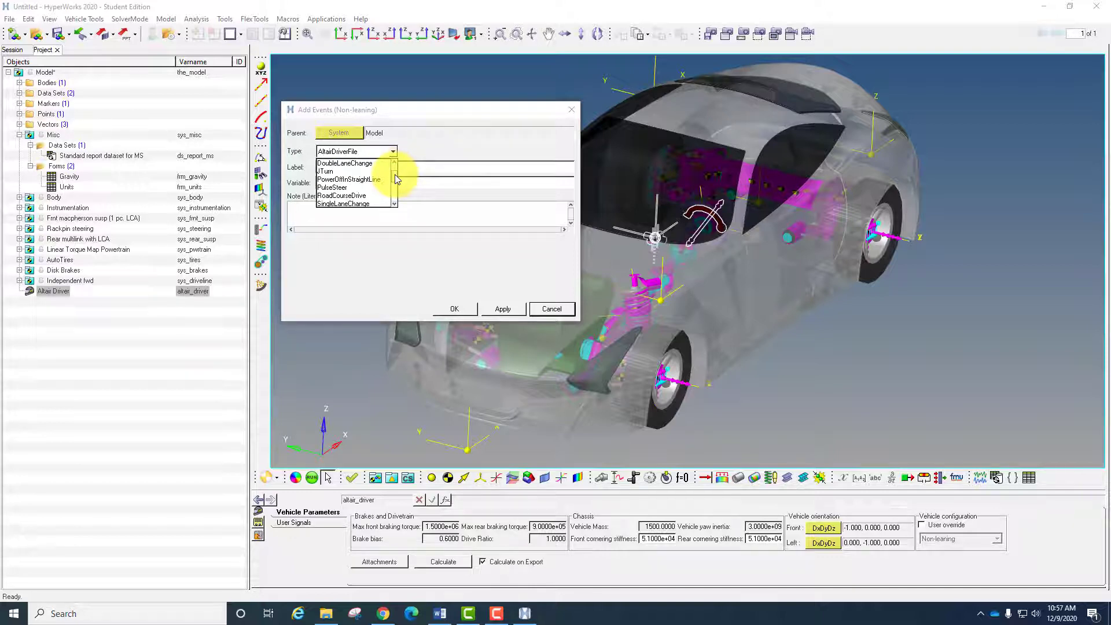
scroll(394, 176, down, 1)
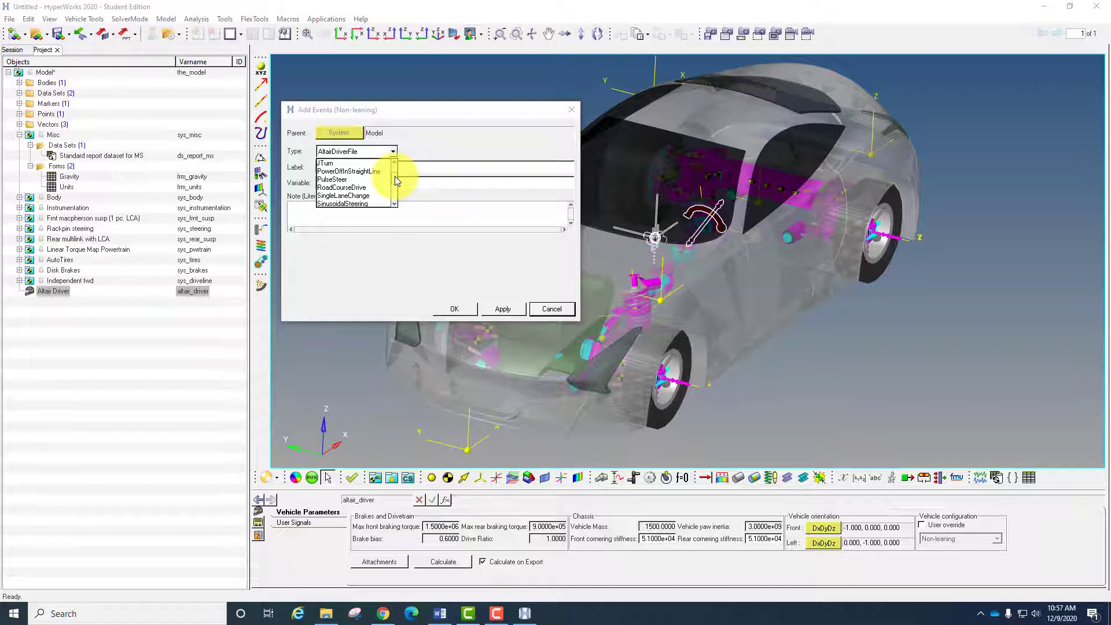
scroll(394, 177, down, 1)
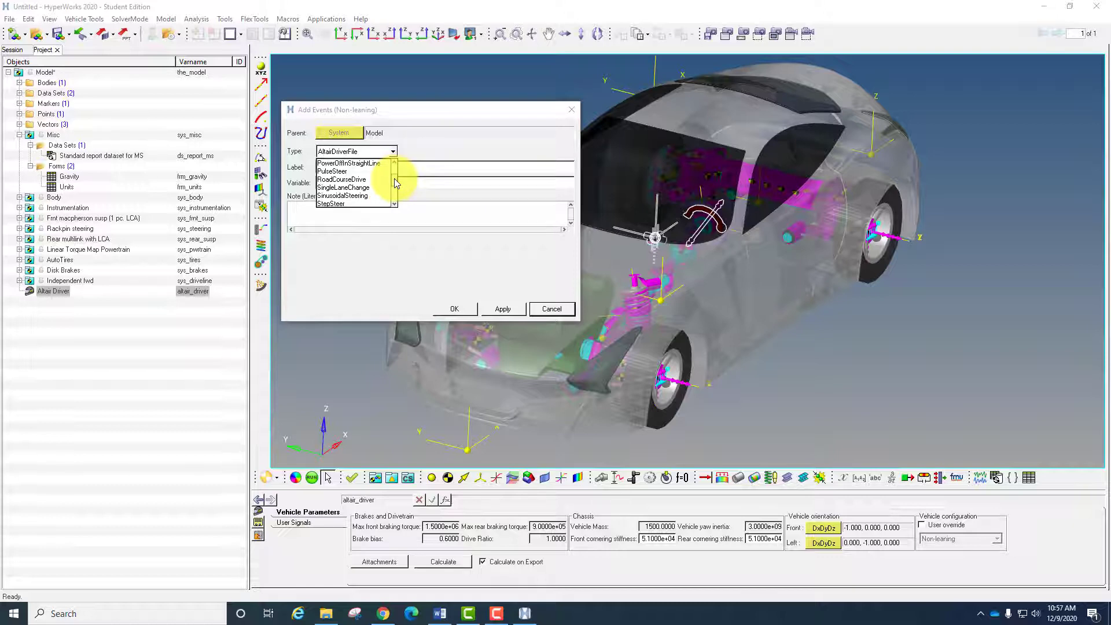
scroll(394, 179, down, 1)
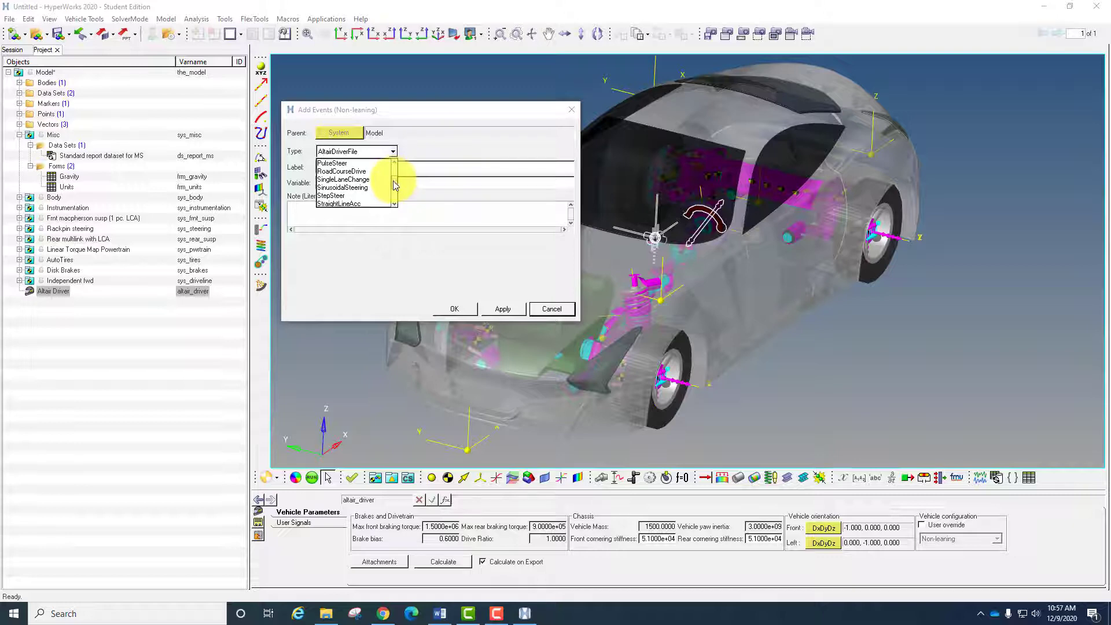
scroll(395, 186, down, 1)
drag(392, 186, 391, 192)
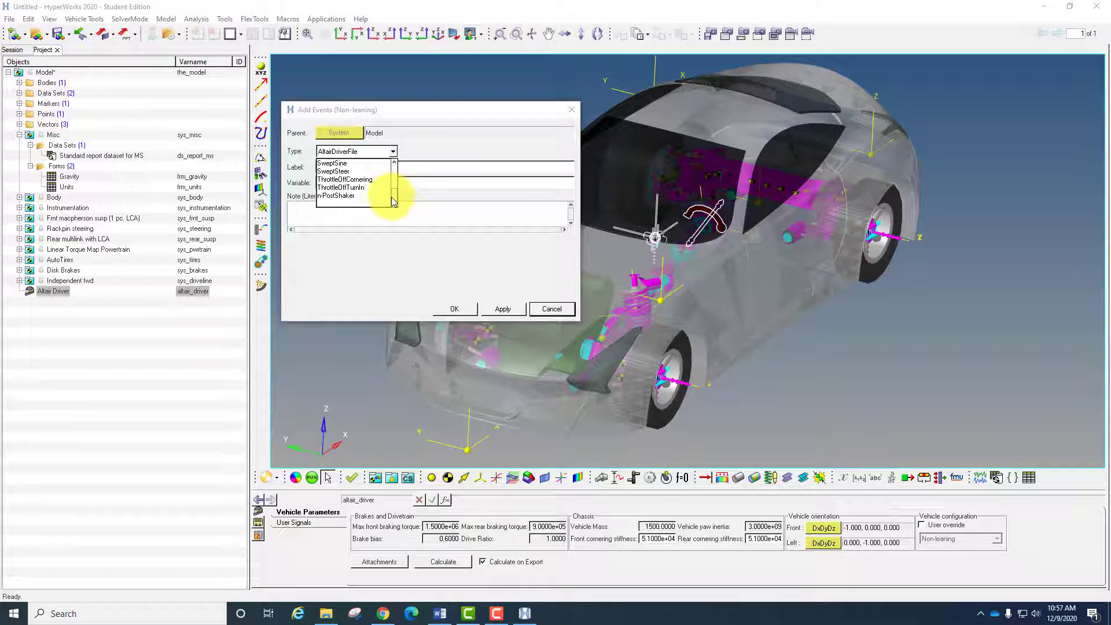
drag(391, 197, 381, 164)
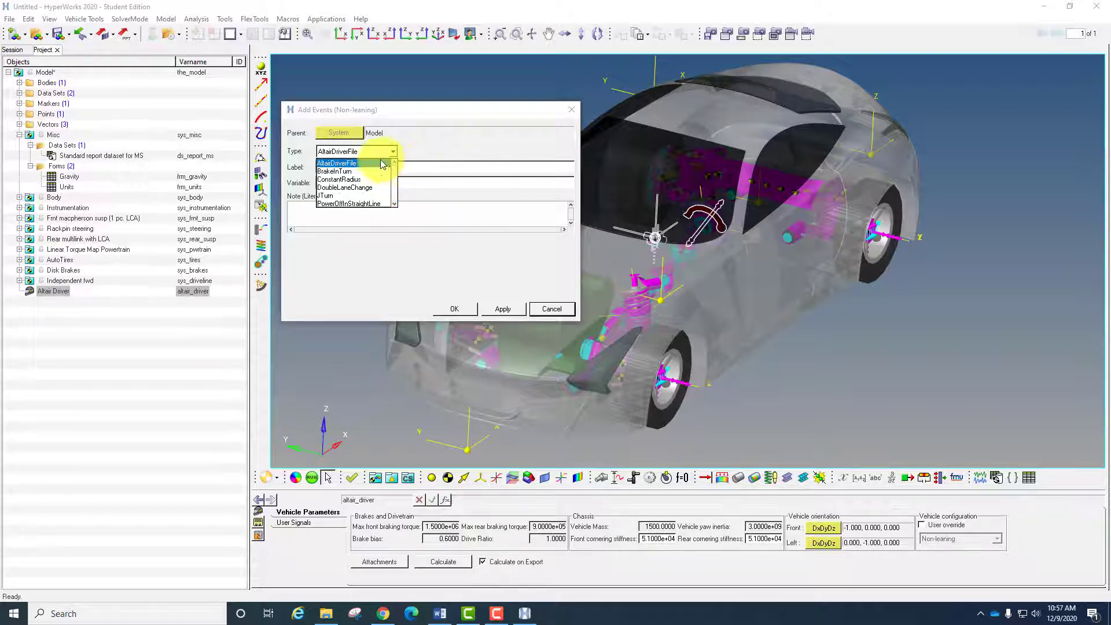
- Add a DoubleLaneChange event to the model, keeping the default label and the variable name event_0
click(356, 188)
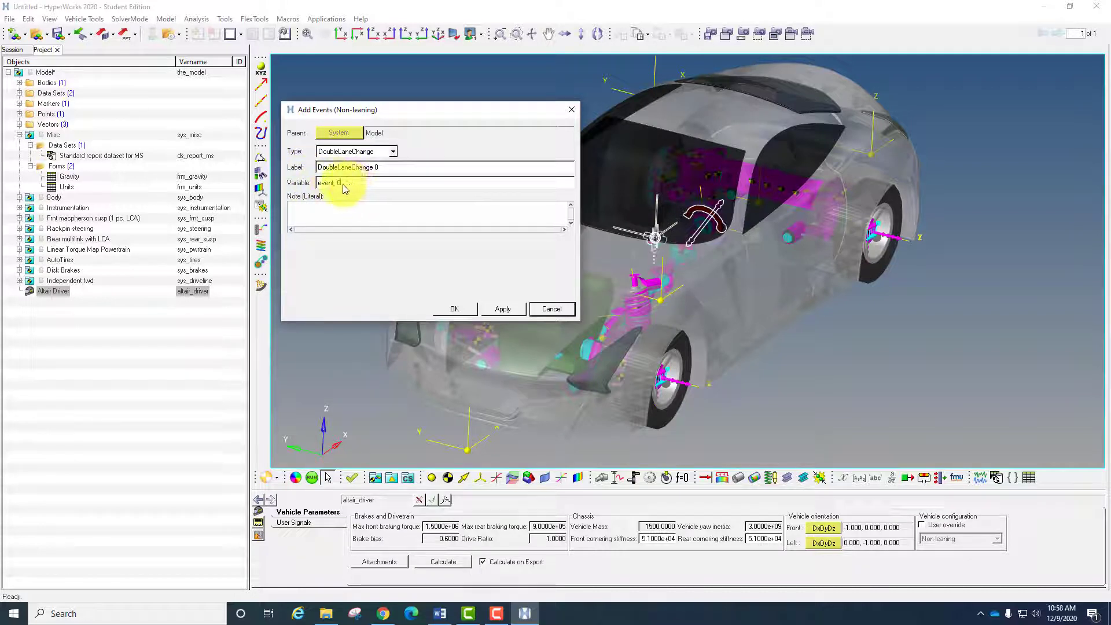
double_click(342, 184)
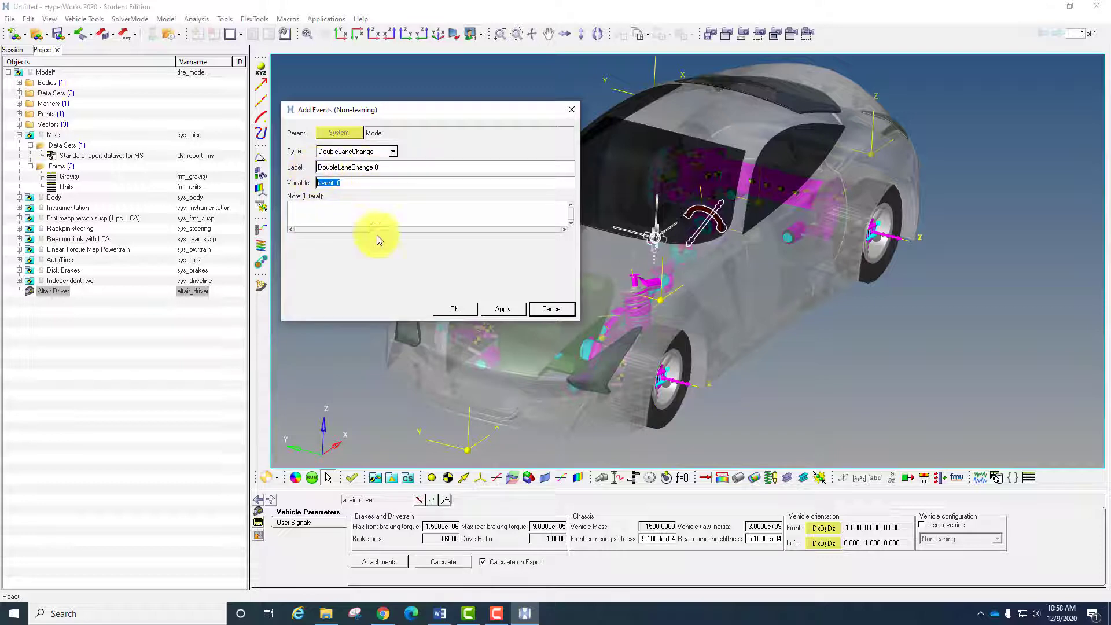
click(353, 182)
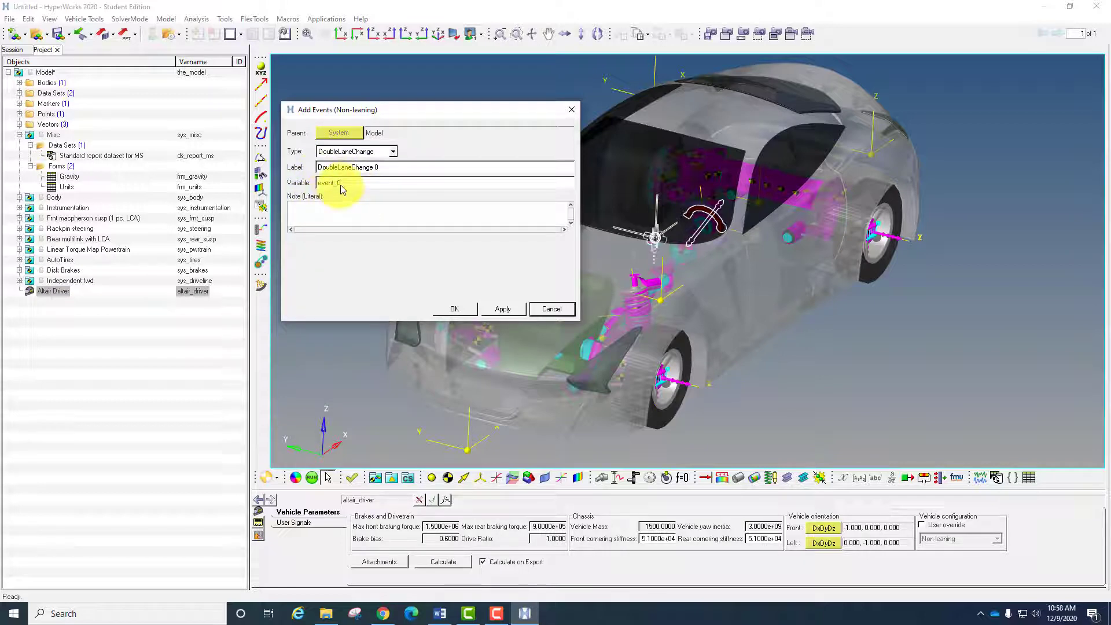
click(455, 310)
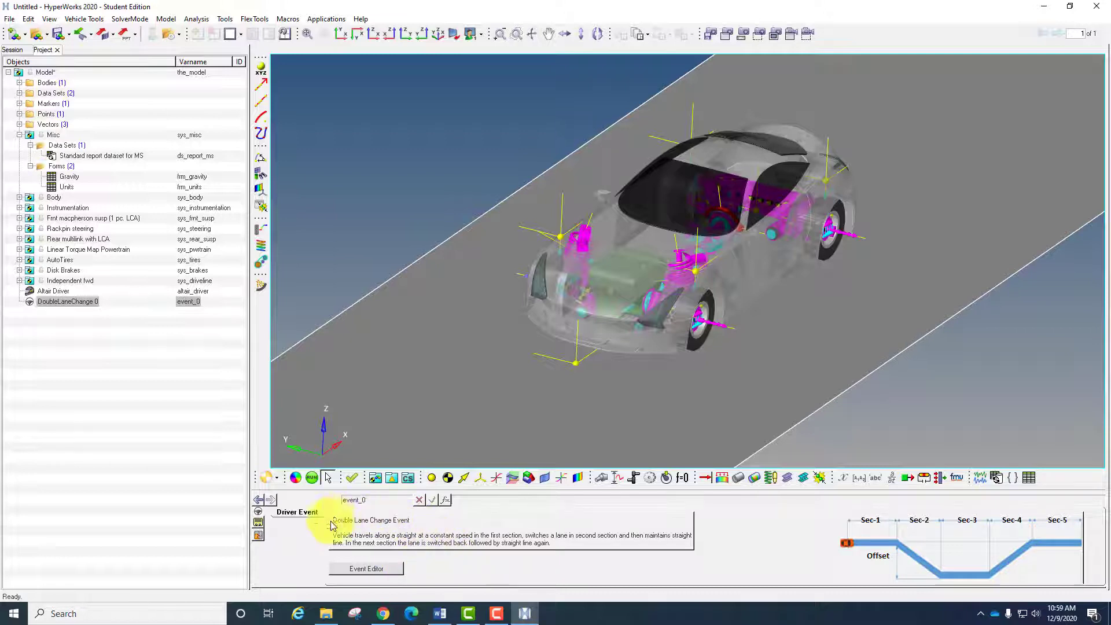
- Open the Double Lane Change event's editor and keep the path length units set to Model
click(373, 571)
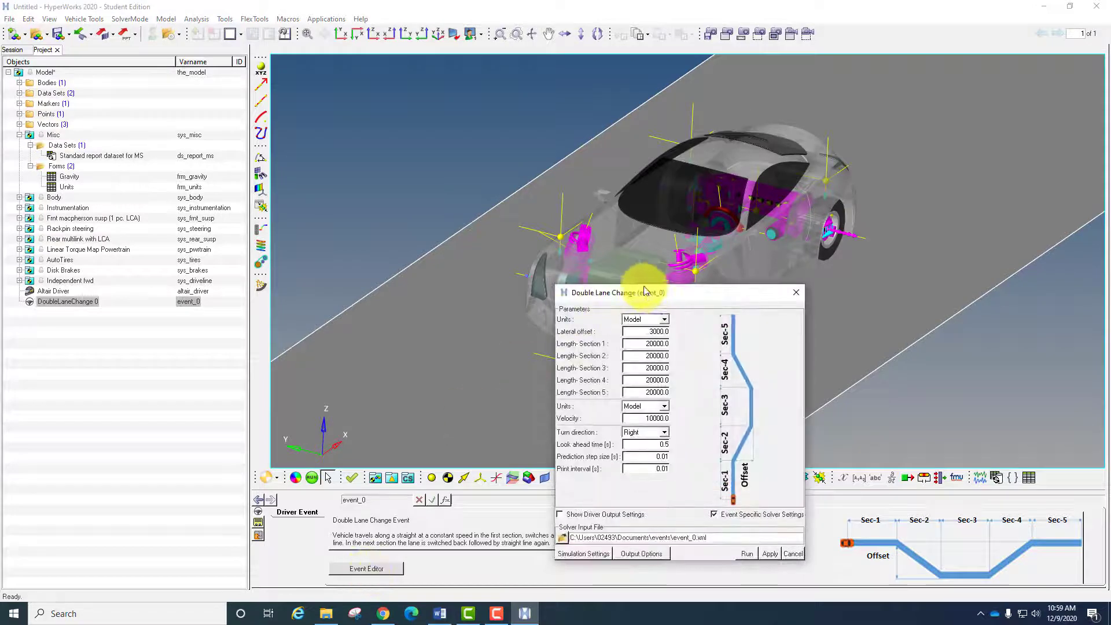
drag(648, 294, 464, 167)
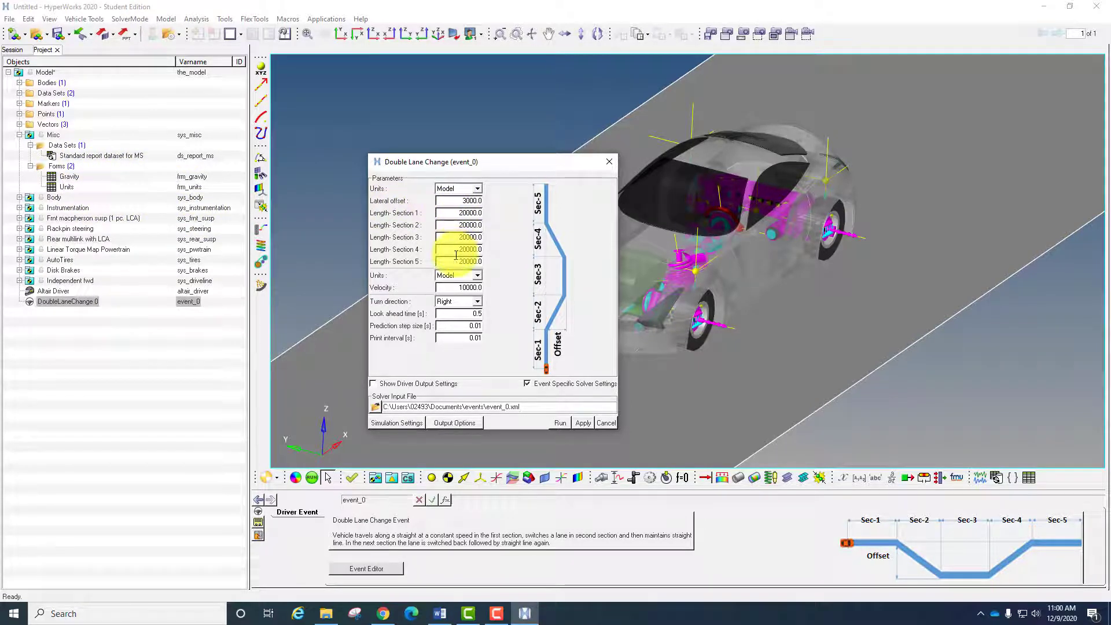
click(479, 191)
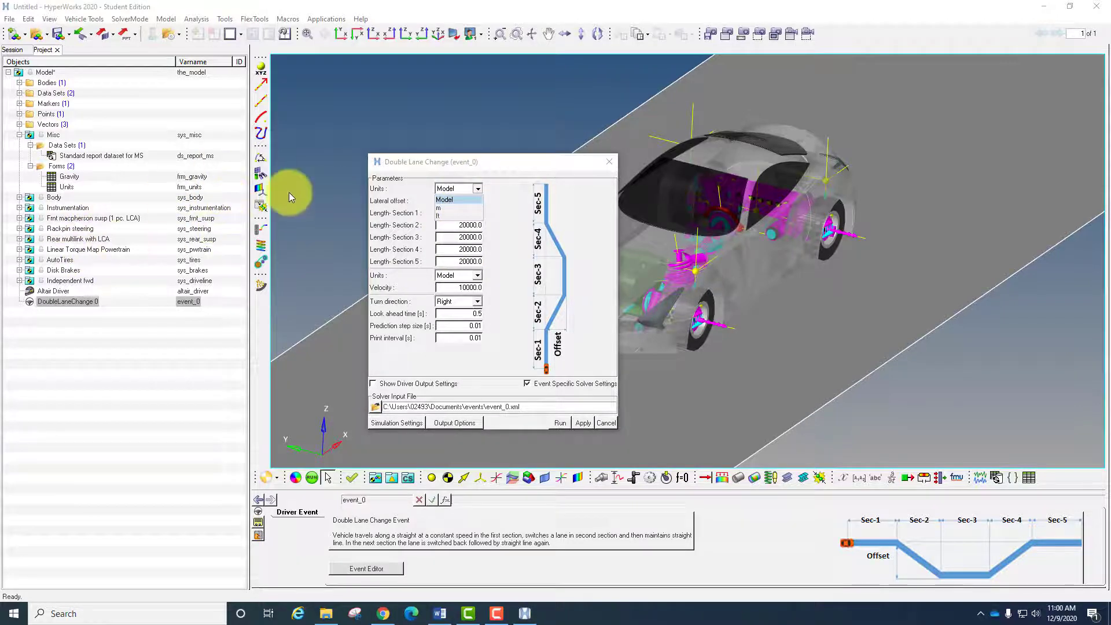
click(454, 200)
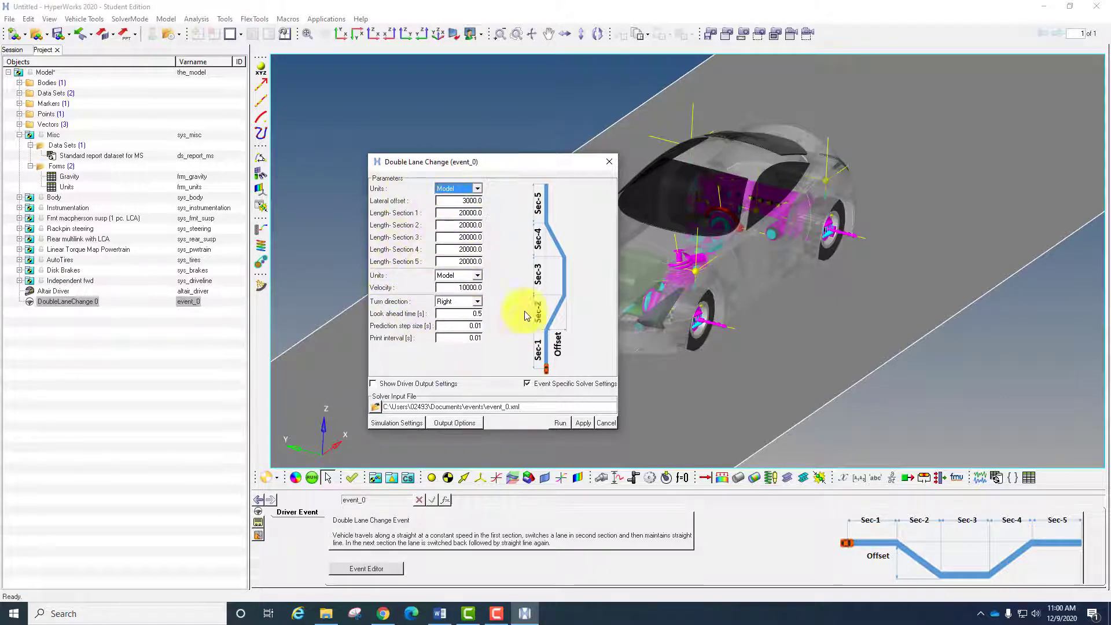
- Rename the event's solver input file to base.xml in the events folder and run the double lane change
click(505, 406)
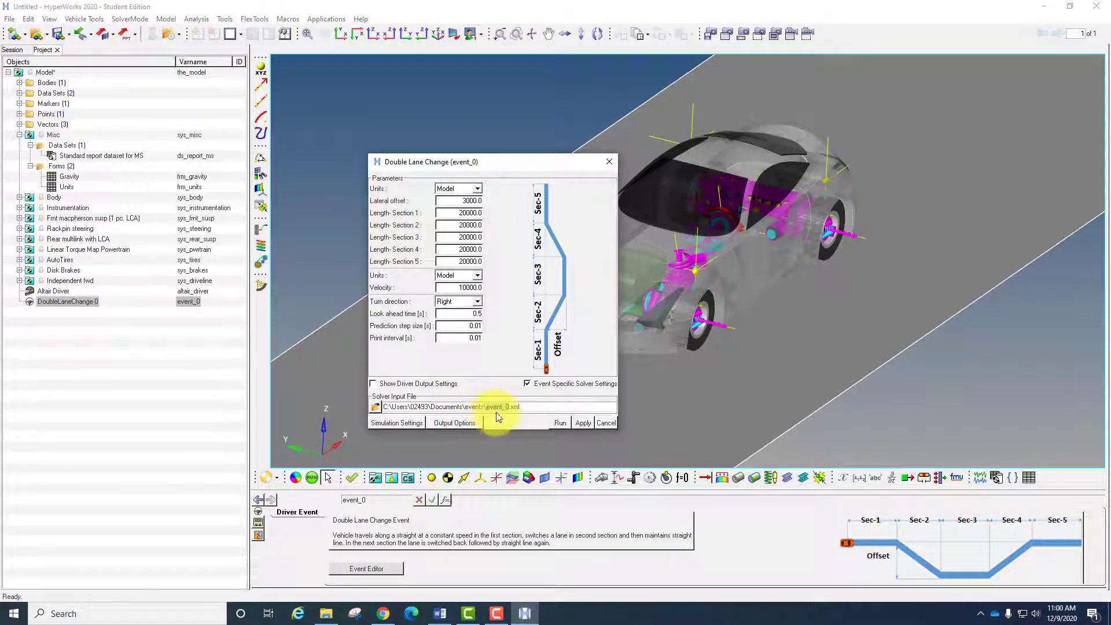
double_click(489, 406)
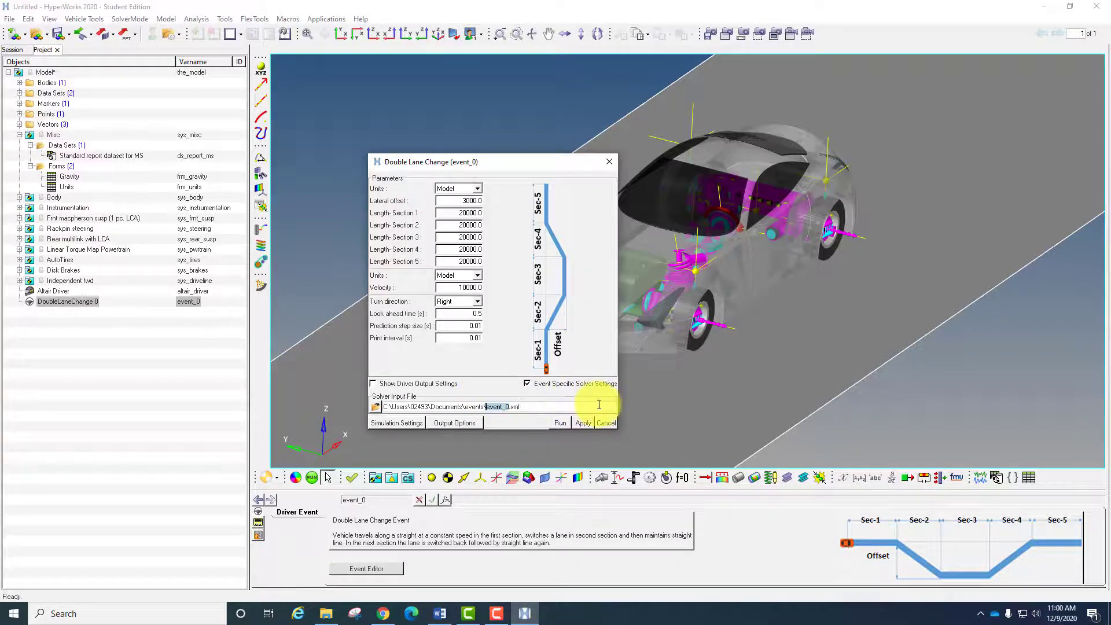
text(bas)
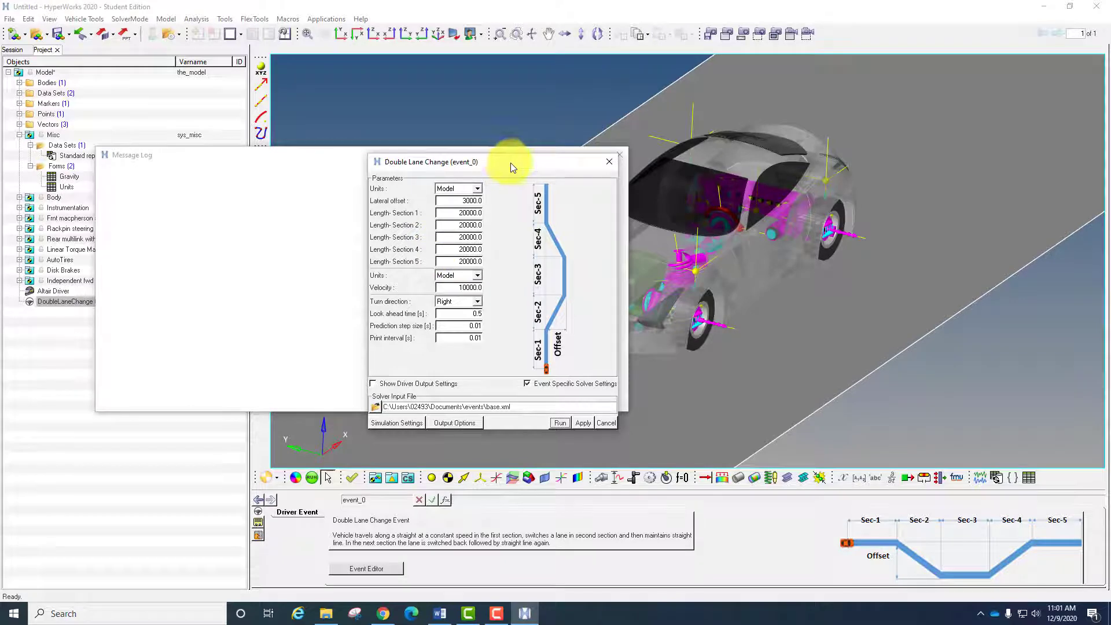
- Load the animation results of the completed double lane change run and close the message log
drag(511, 162, 746, 159)
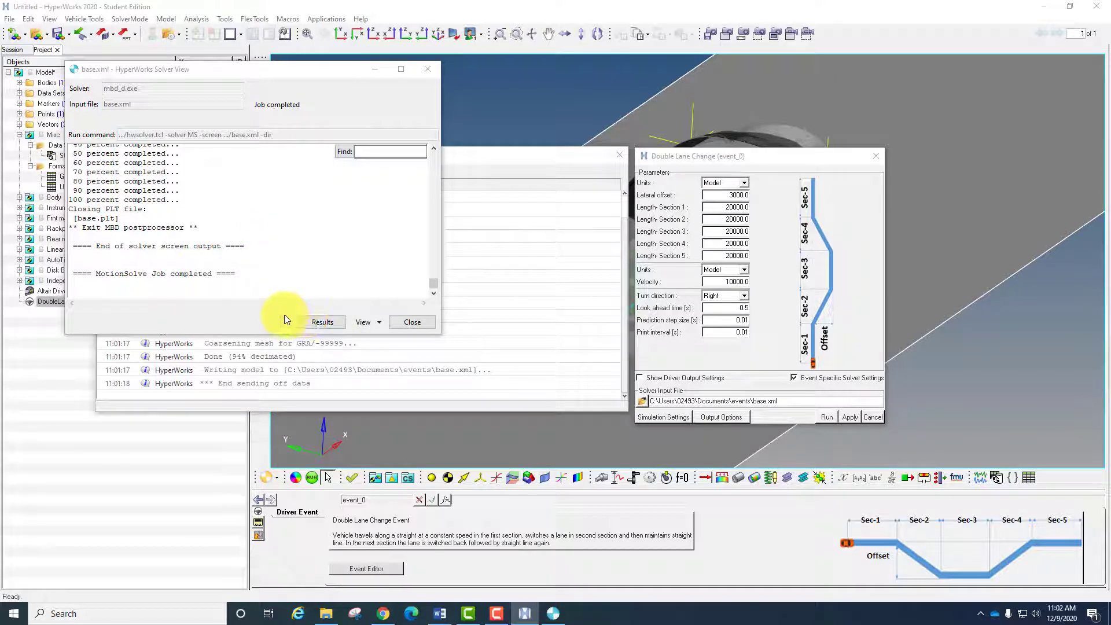
click(323, 322)
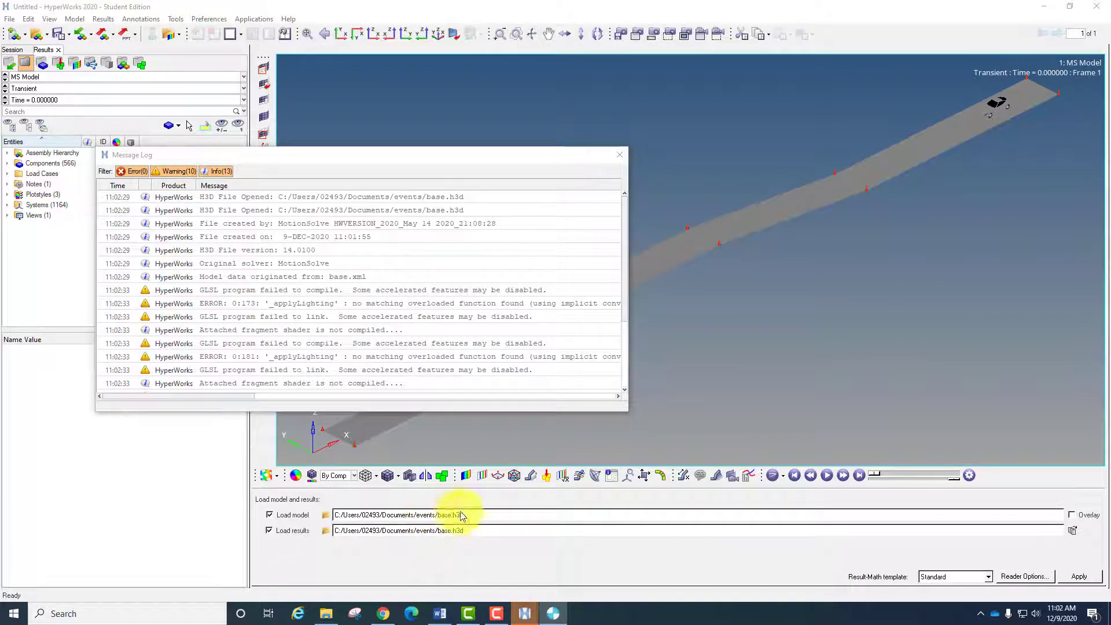
click(619, 154)
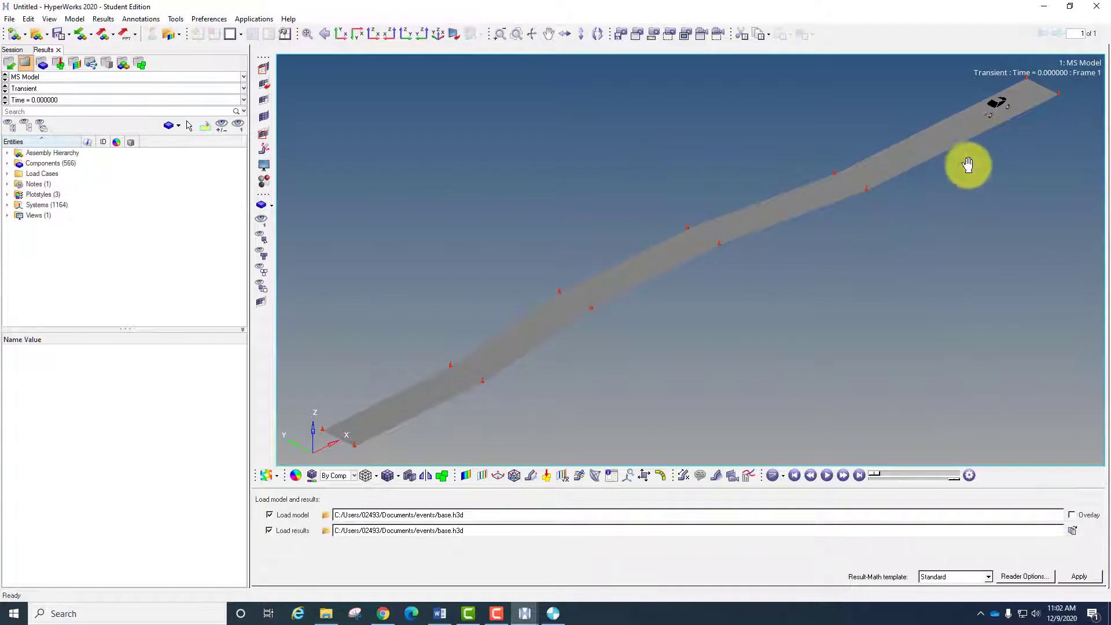
- Examine the road path and the vehicle body up close at the start of the lane change results
ctrl+right_drag(968, 166, 793, 322)
ctrl+right_drag(795, 275, 763, 251)
ctrl+scroll(763, 251, up, 1)
scroll(762, 252, up, 6)
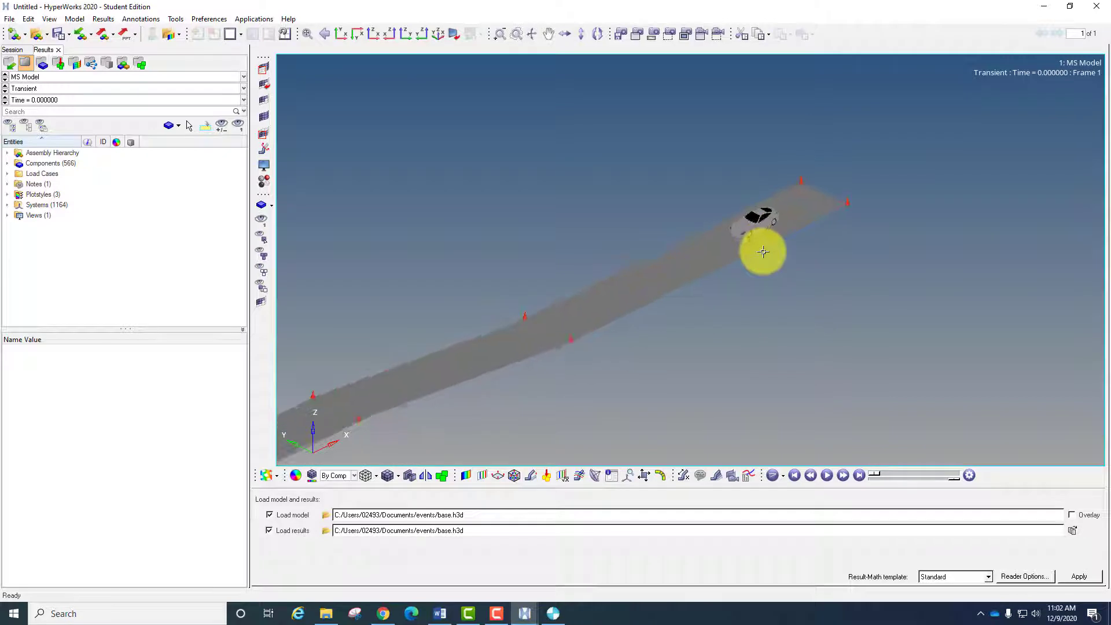
scroll(762, 242, up, 2)
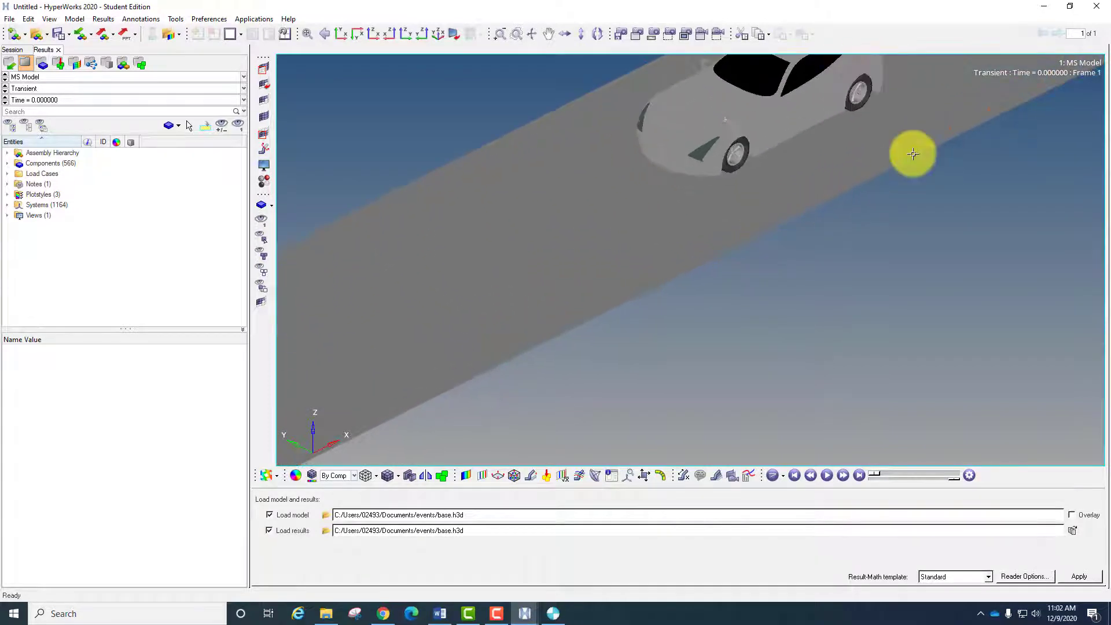
ctrl+right_drag(920, 194, 831, 318)
ctrl+right_drag(769, 281, 775, 220)
scroll(768, 240, up, 3)
scroll(726, 249, up, 3)
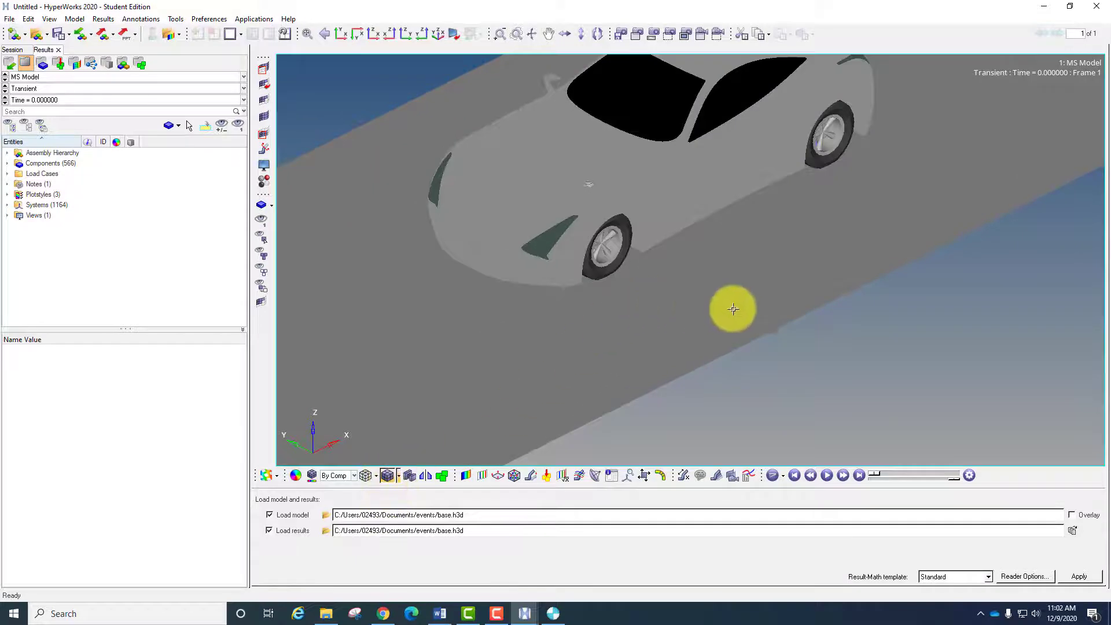
mouse_move(769, 298)
ctrl+right_down()
mouse_move(751, 327)
mouse_move(627, 392)
mouse_move(657, 417)
mouse_move(783, 394)
mouse_move(801, 357)
ctrl+right_up()
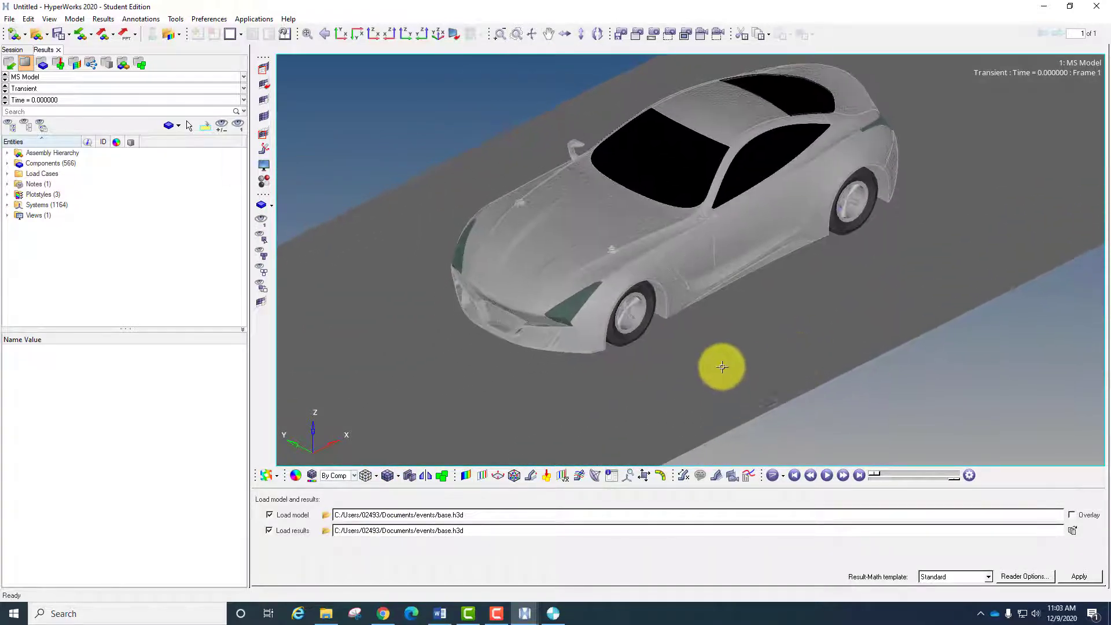
ctrl+drag(722, 367, 689, 325)
- Play the double lane change animation and watch it from above, from below and from the front
click(344, 41)
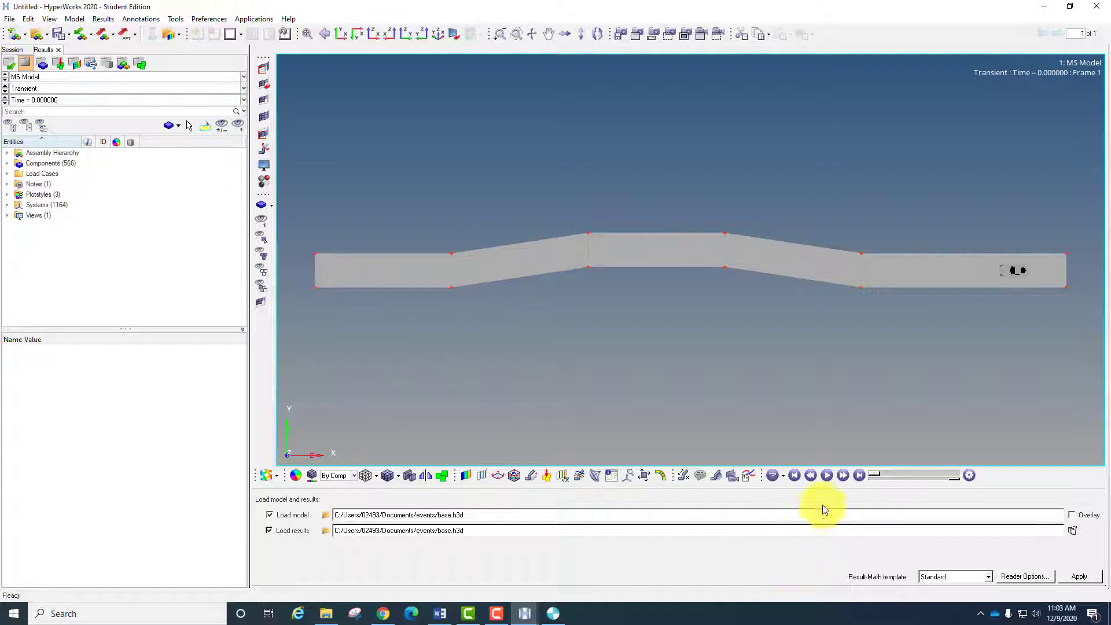
click(827, 476)
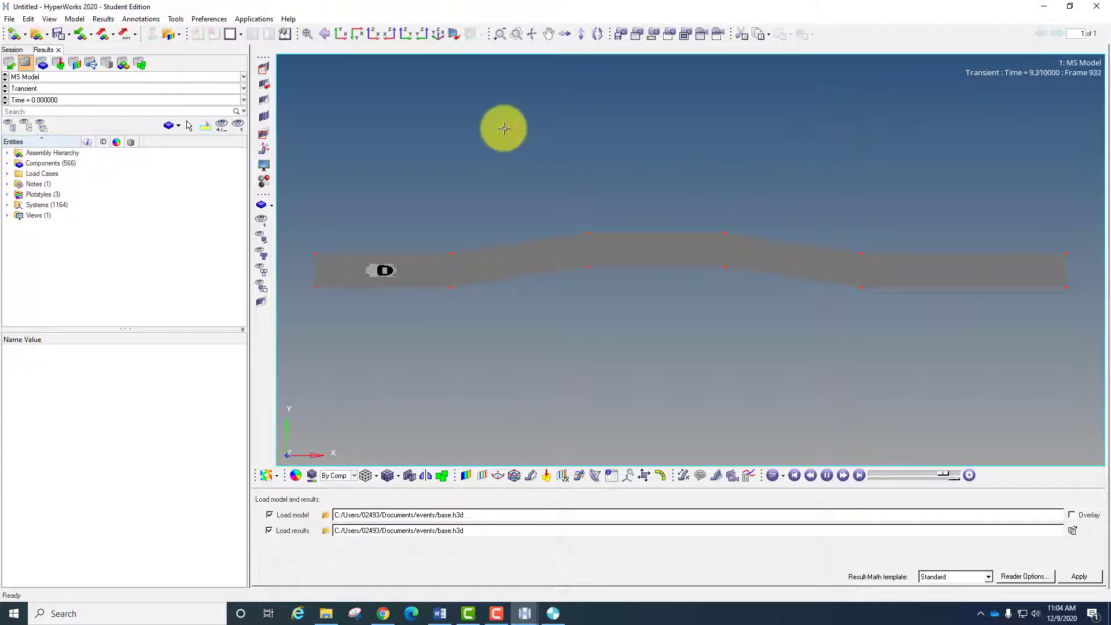
click(357, 35)
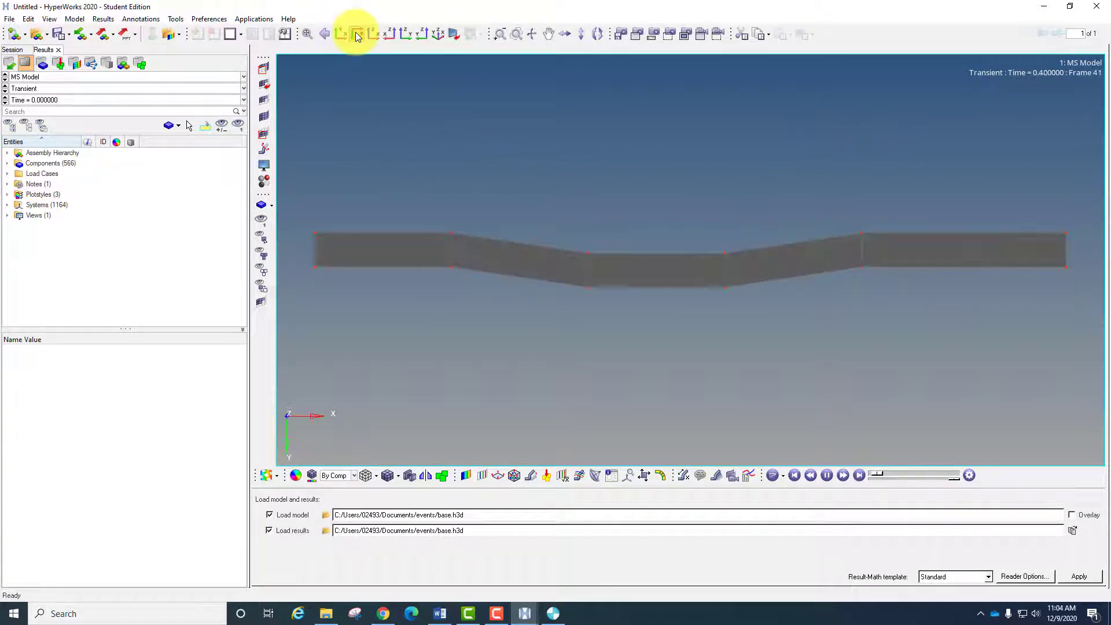
click(423, 36)
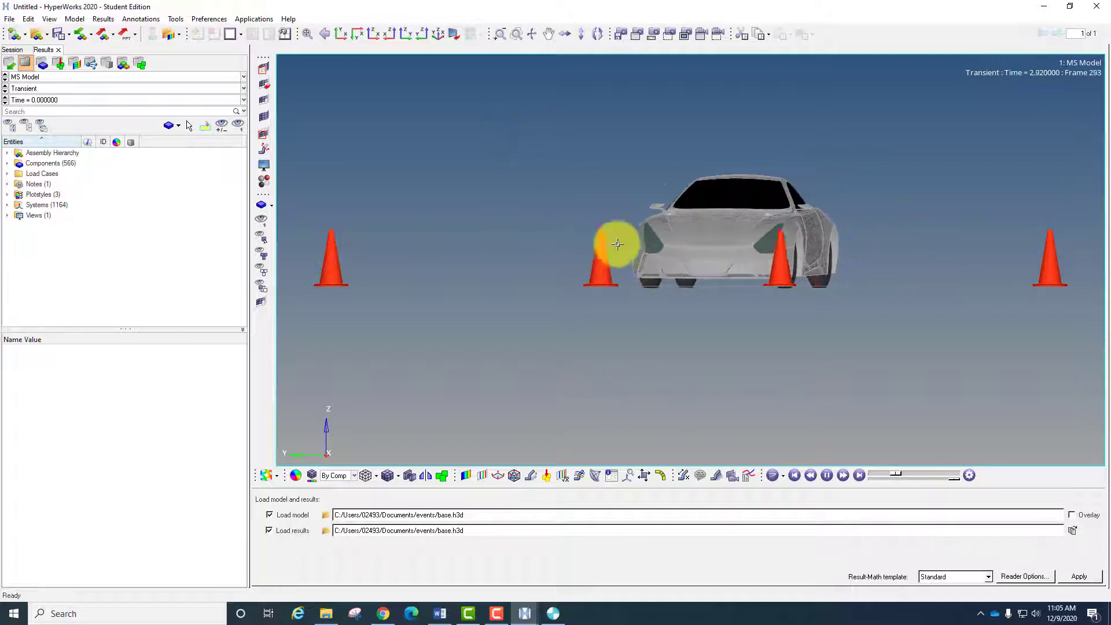
- Split the page into two side-by-side windows and set the empty one to HyperGraph 2D
click(240, 34)
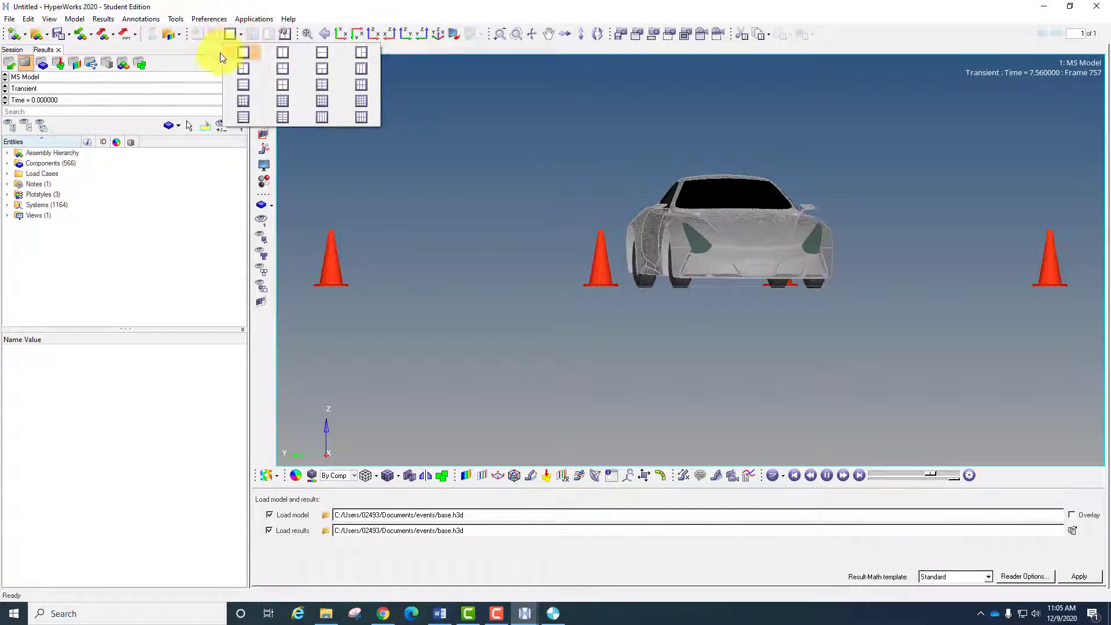
click(228, 35)
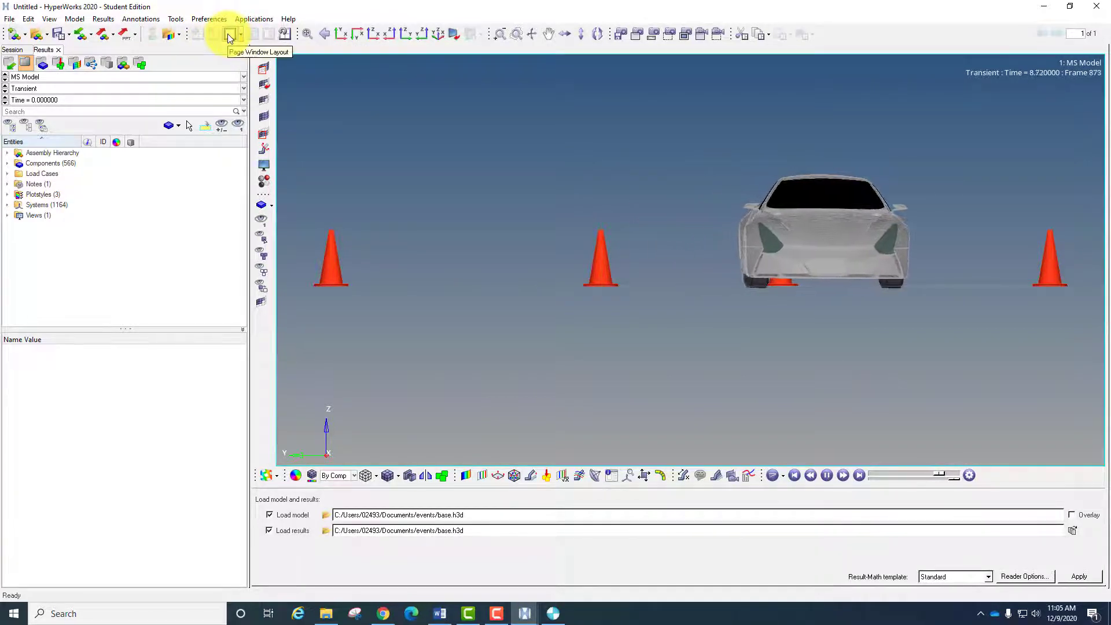
click(241, 35)
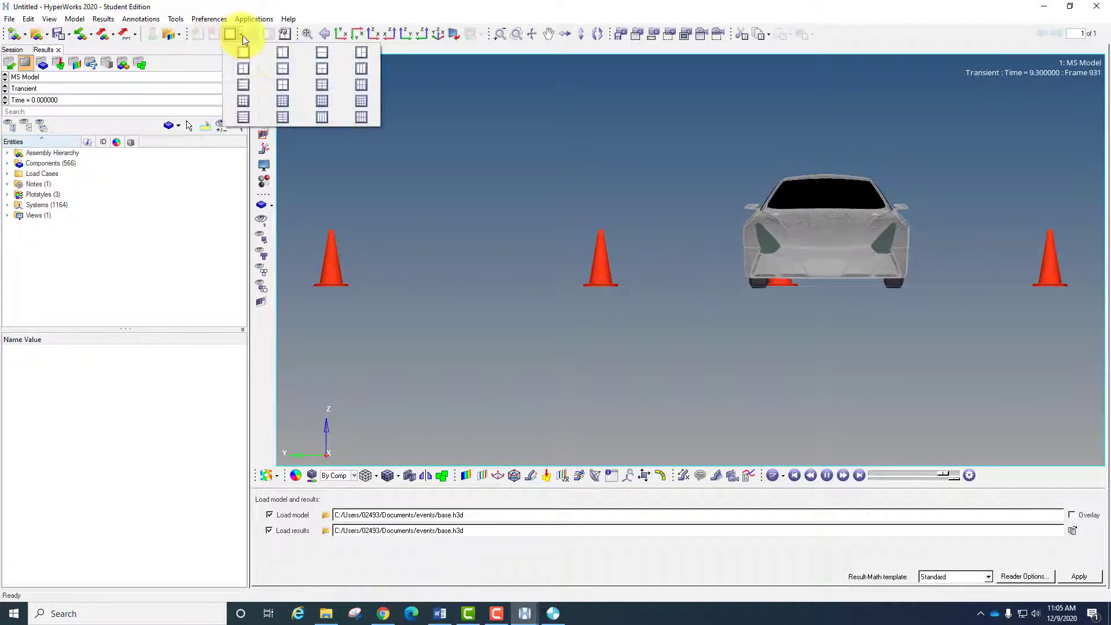
click(281, 53)
click(887, 299)
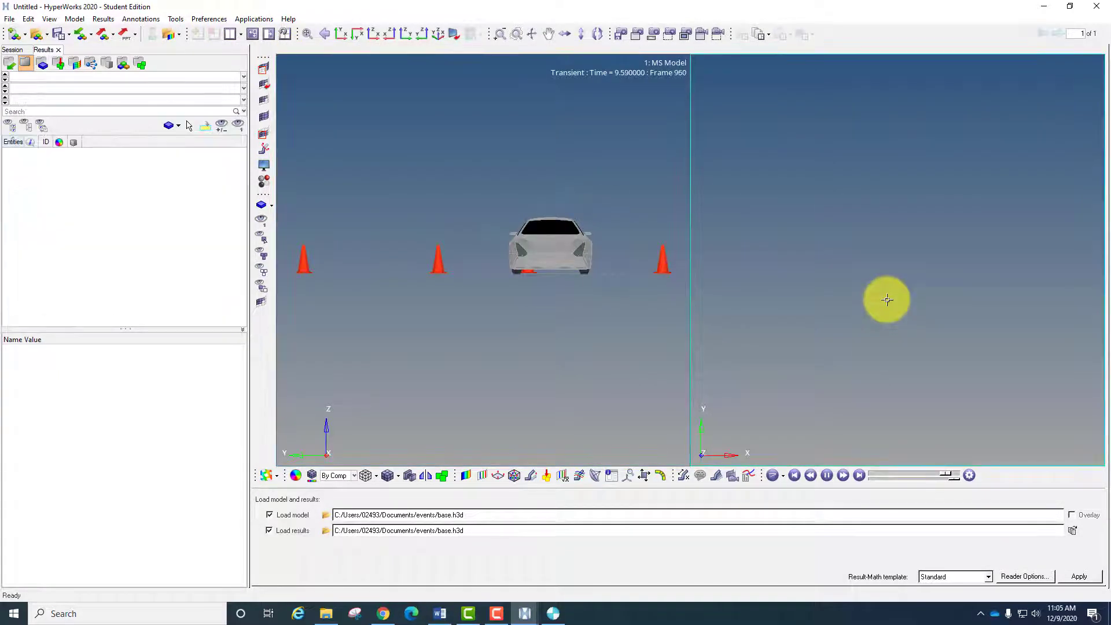
click(279, 475)
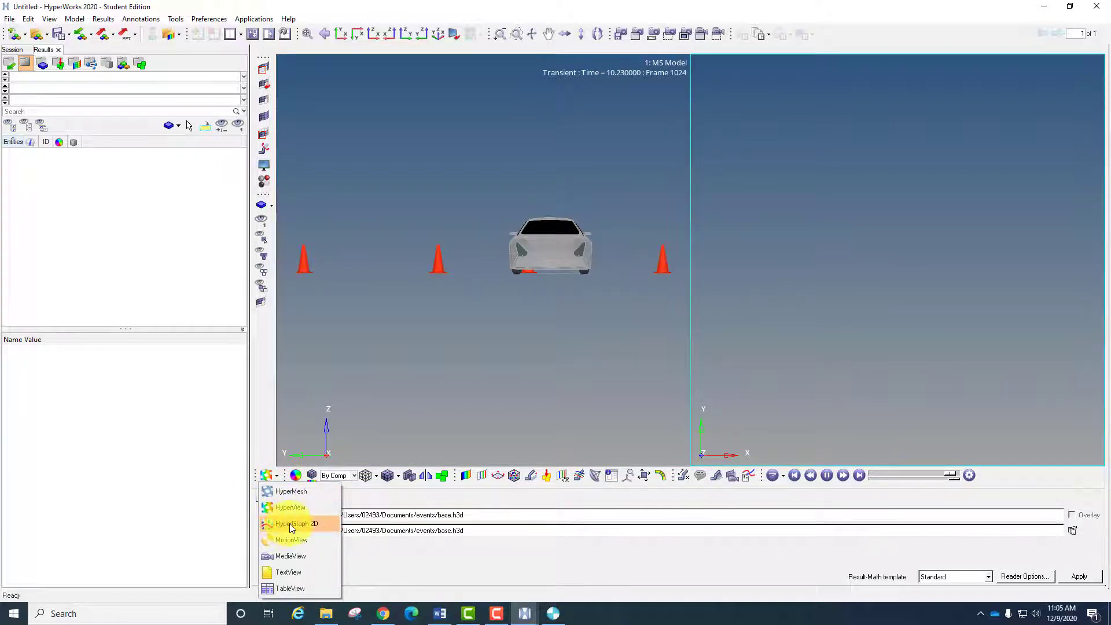
click(290, 523)
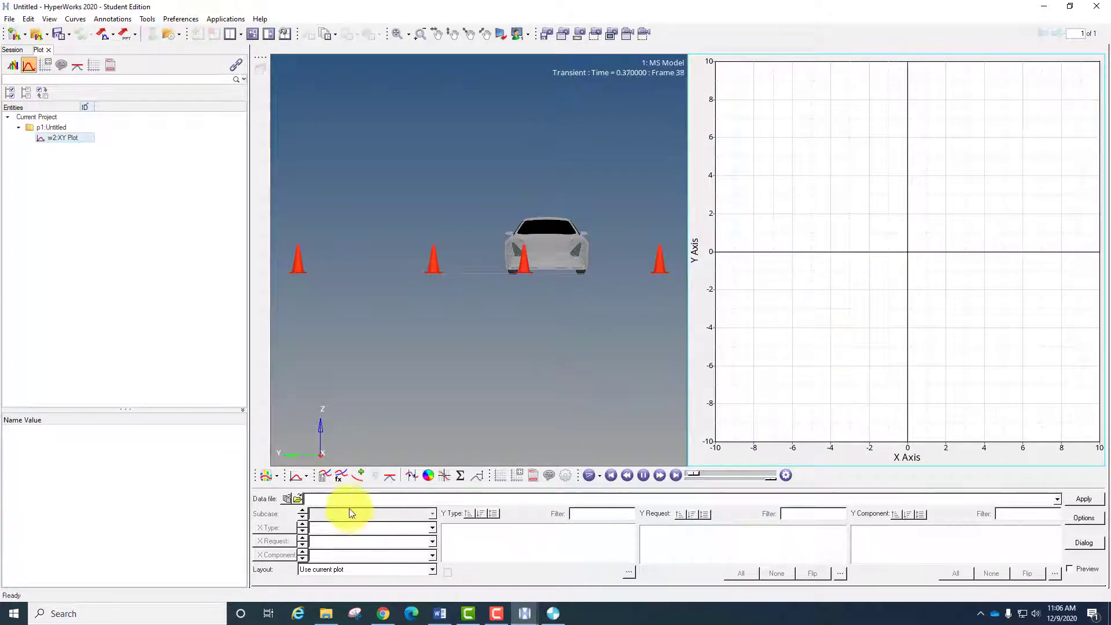
- Load base.abf from the events folder as the plot's data file
click(299, 499)
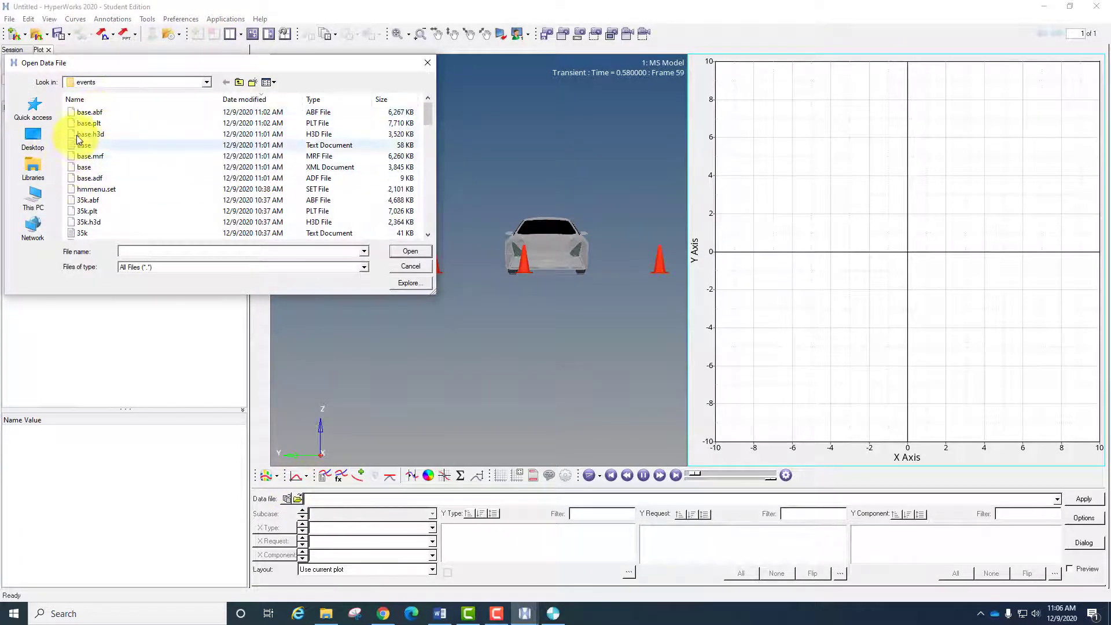
click(92, 114)
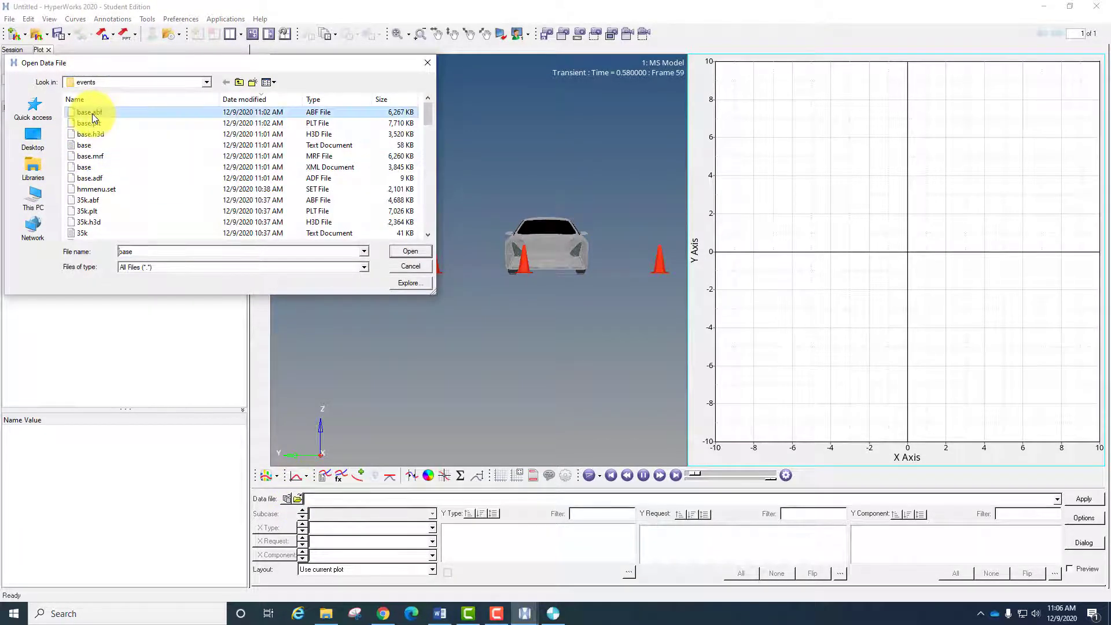
click(409, 253)
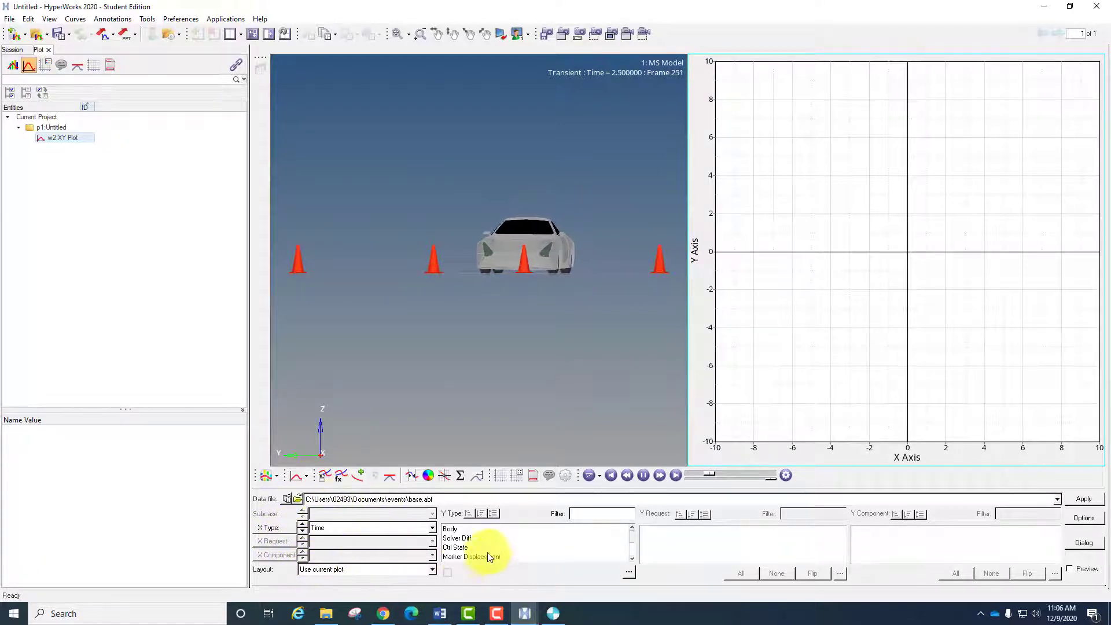
- Set the plot's Y type to Expressions and open the expanded list of Y requests
click(479, 538)
scroll(478, 538, down, 2)
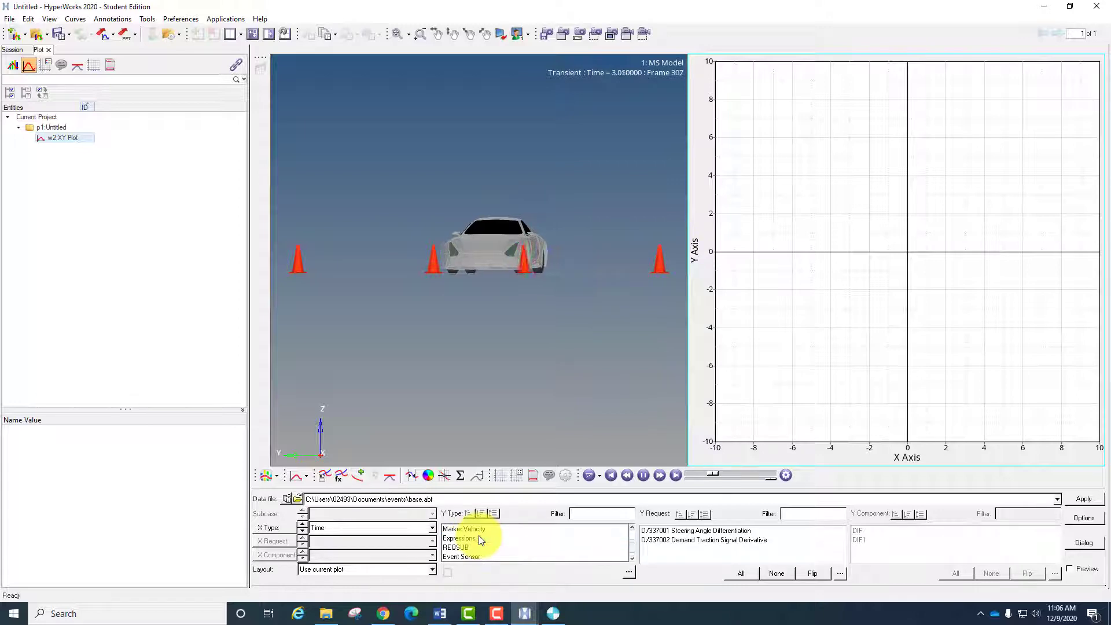
click(461, 539)
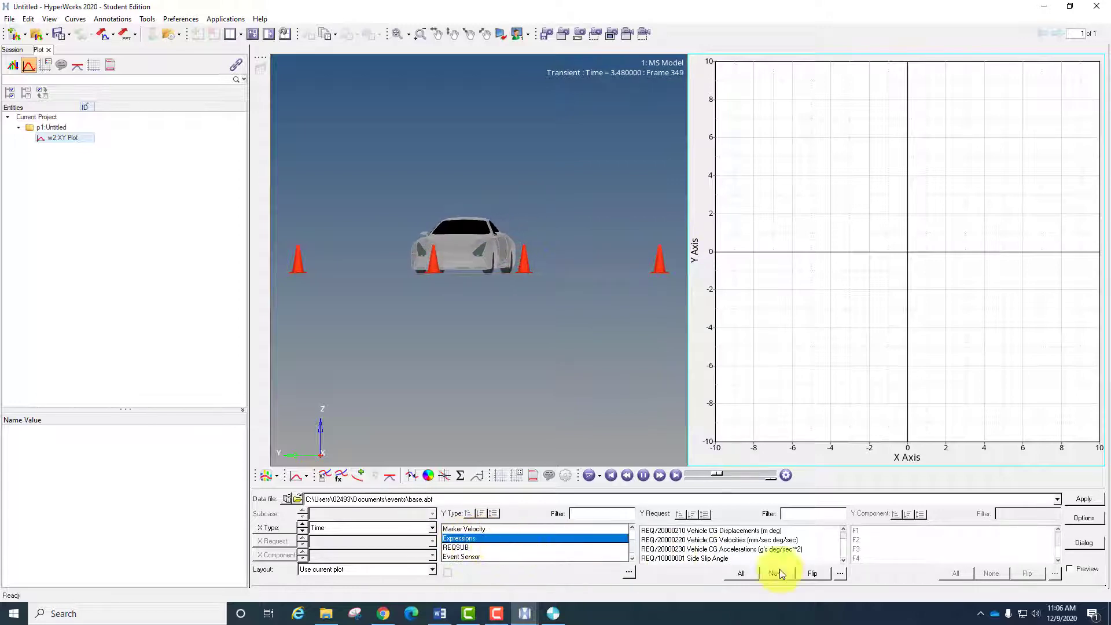
click(842, 575)
drag(341, 197, 657, 134)
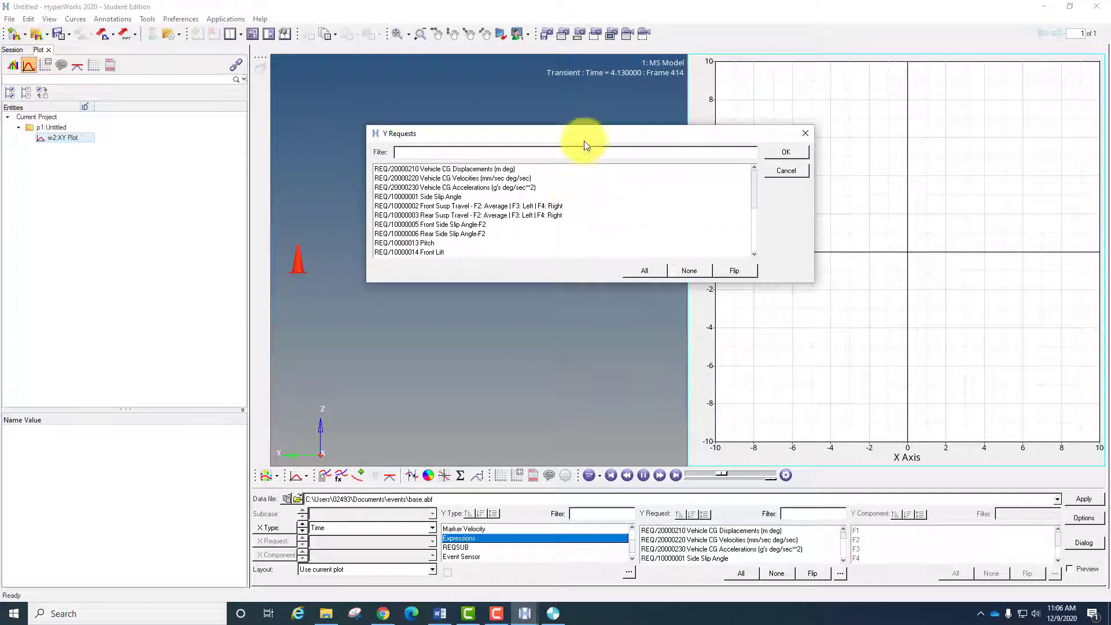
drag(584, 139, 537, 288)
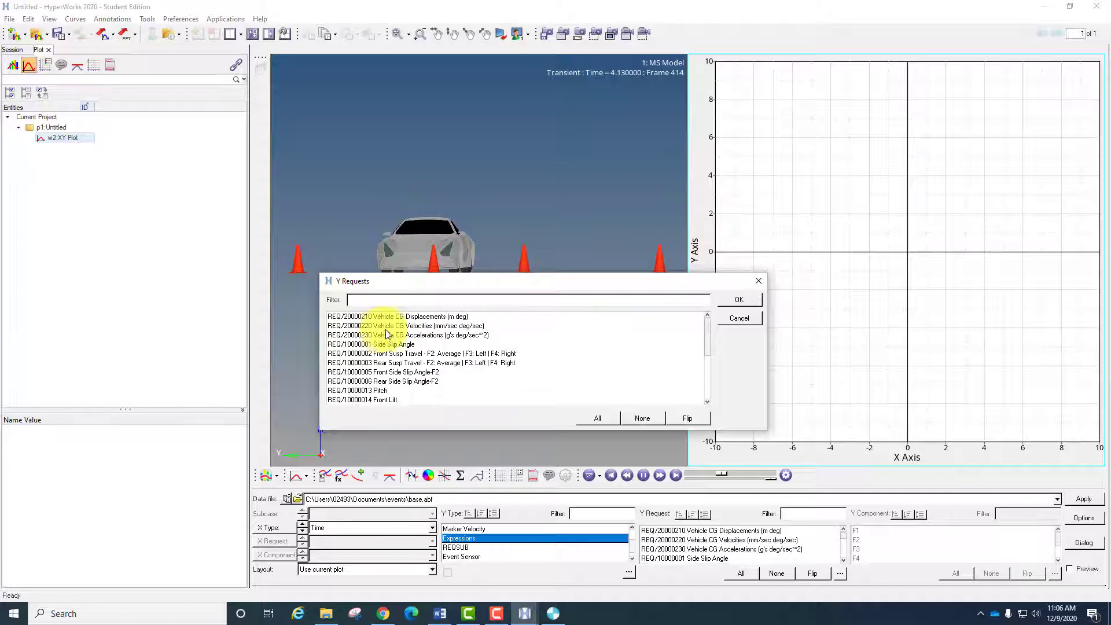
- Examine the vehicle CG, side slip angle and front and rear suspension travel requests in the expanded Expressions list
click(424, 328)
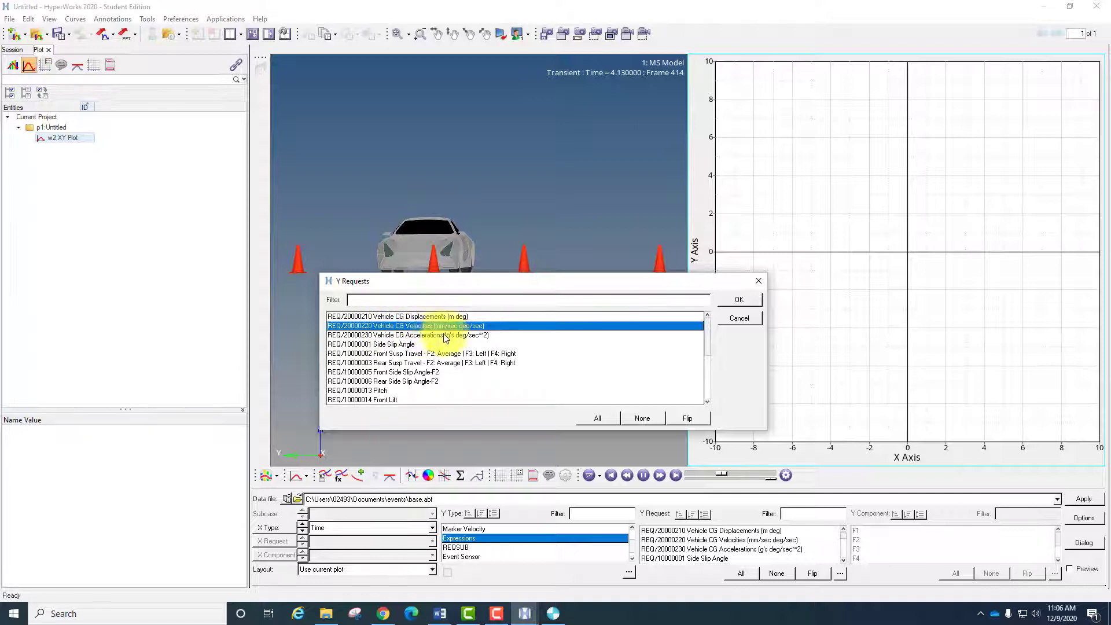
click(495, 335)
click(435, 344)
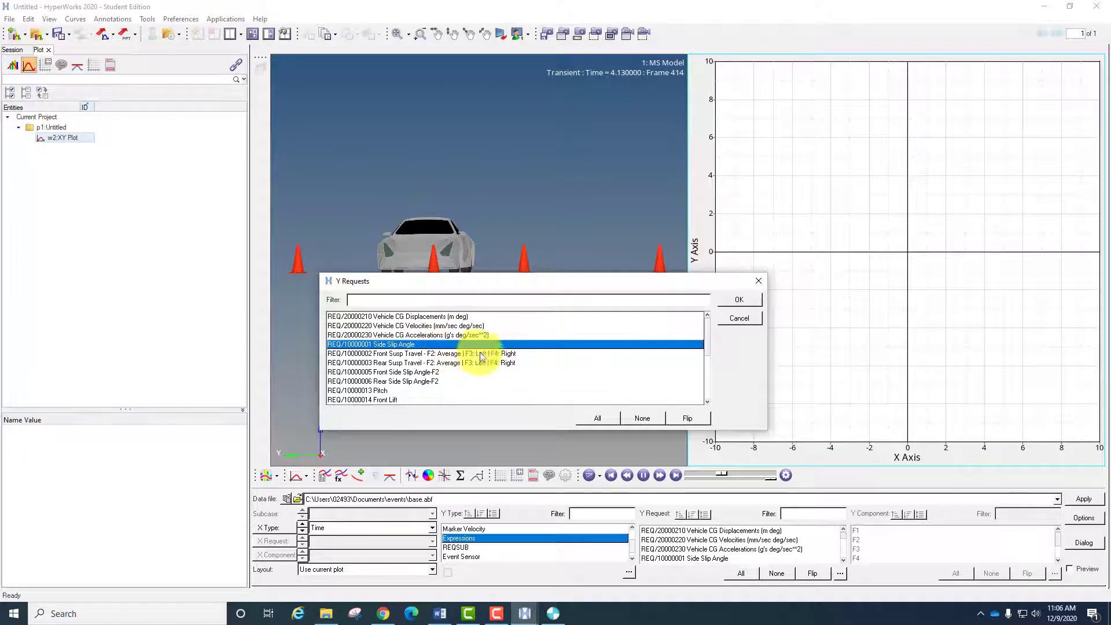
click(497, 353)
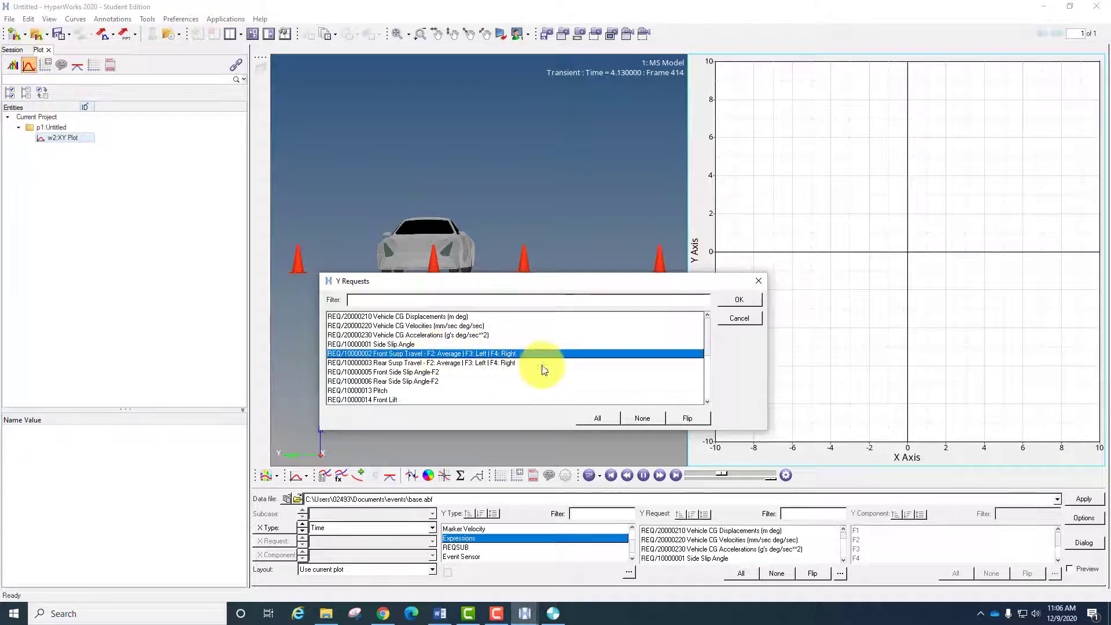
click(508, 362)
click(454, 372)
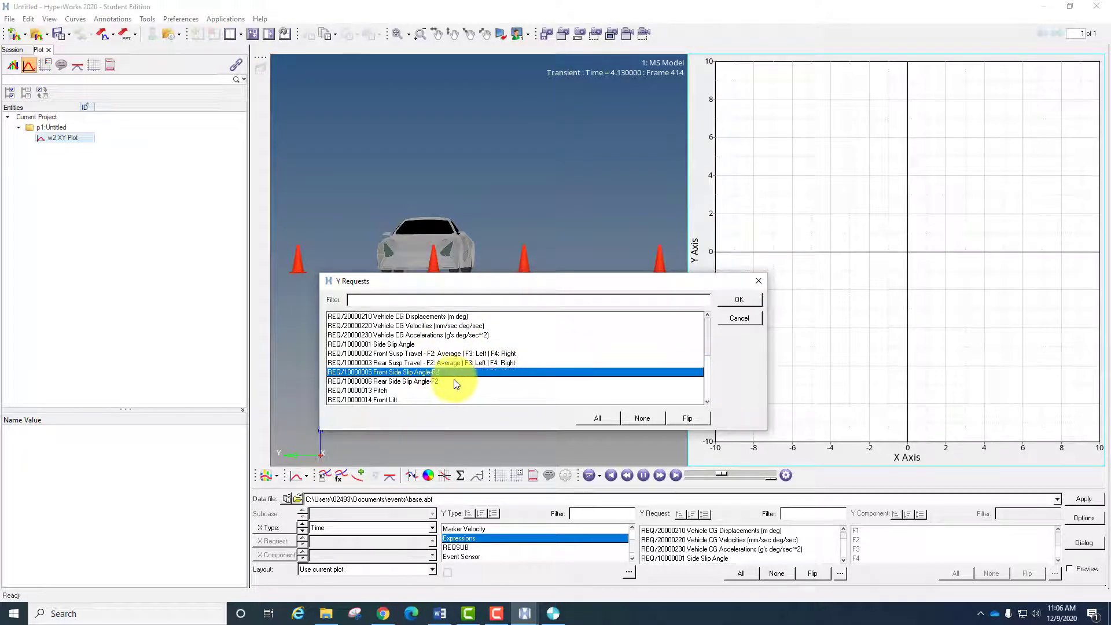
click(452, 380)
- Examine the pitch, front lift, rear squat and front and rear axle load requests in the Expressions list
scroll(453, 381, down, 1)
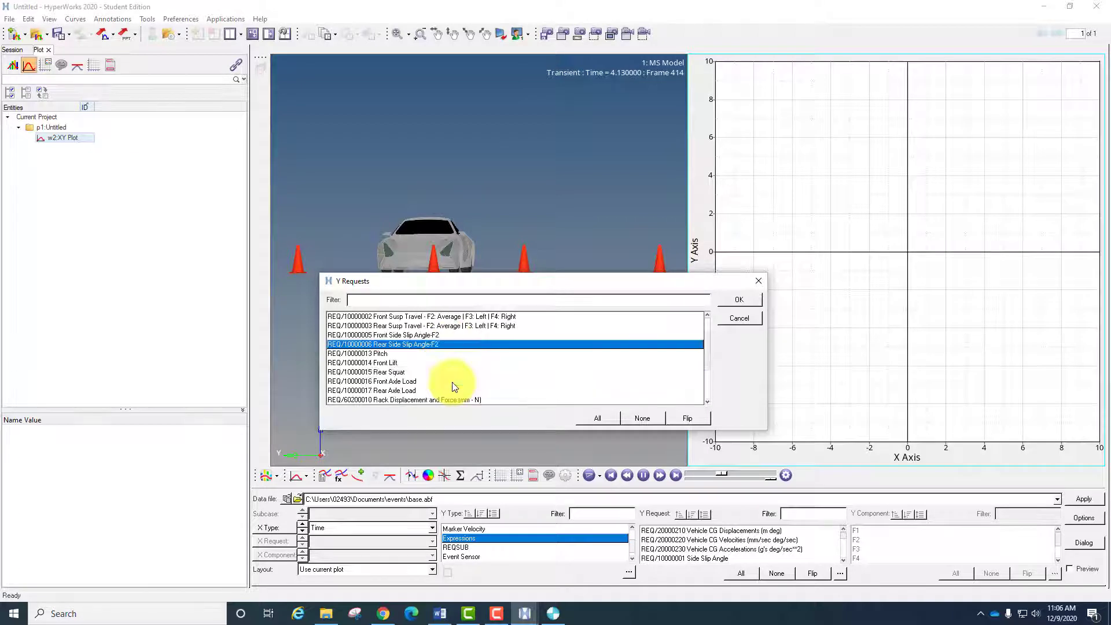
click(418, 353)
click(415, 362)
click(419, 373)
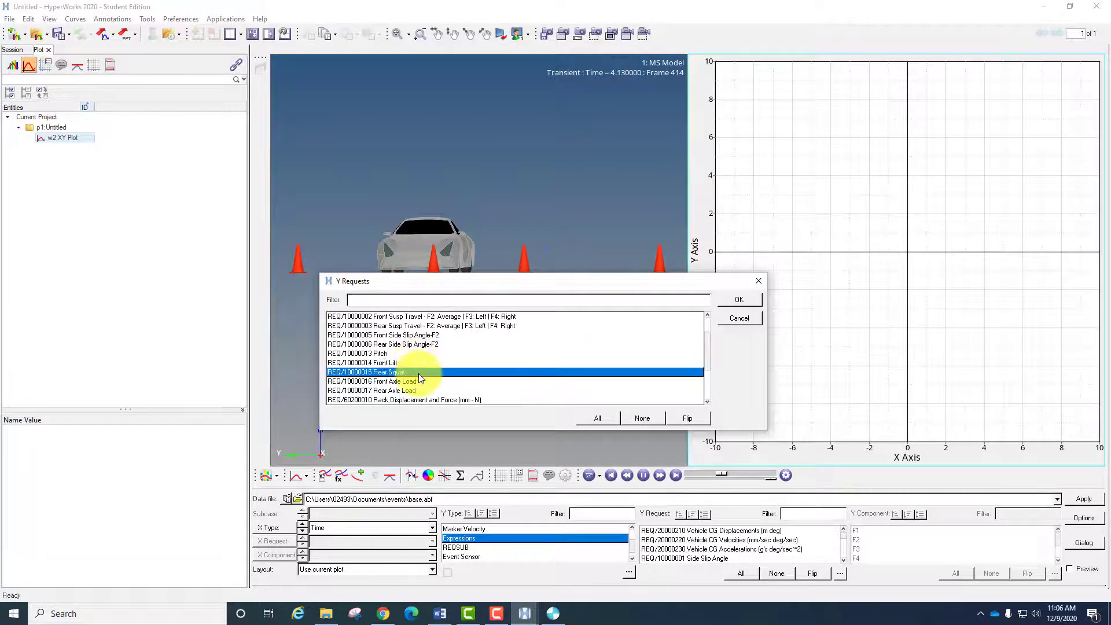
click(430, 381)
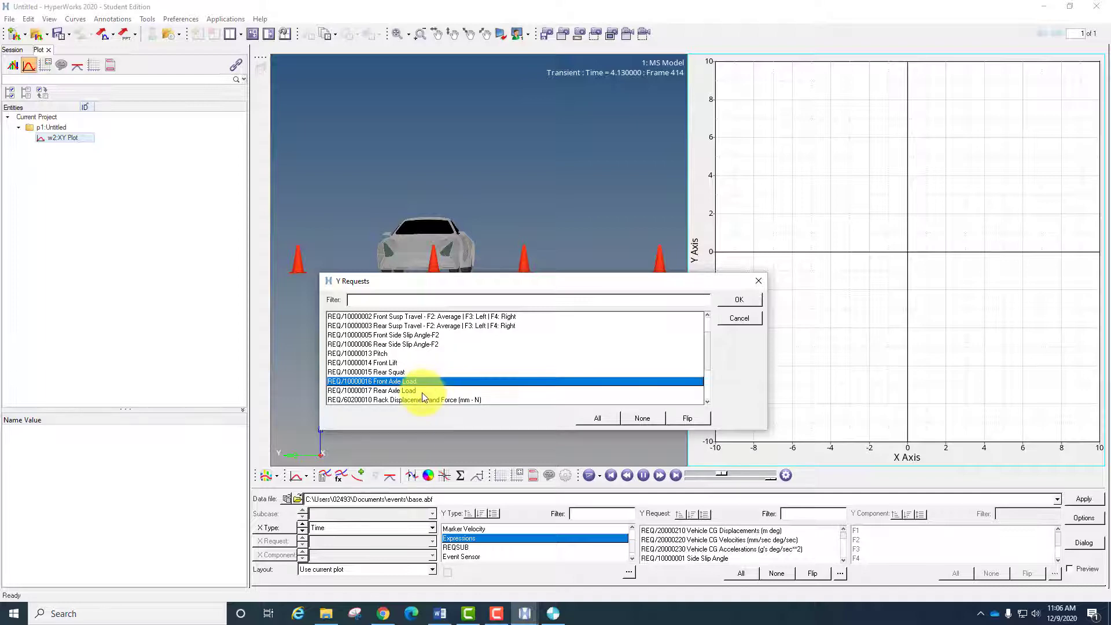
click(423, 389)
- Examine the rack displacement, steering angle, engine torque and brake torque requests, and close the expanded request list
scroll(422, 384, down, 2)
click(434, 325)
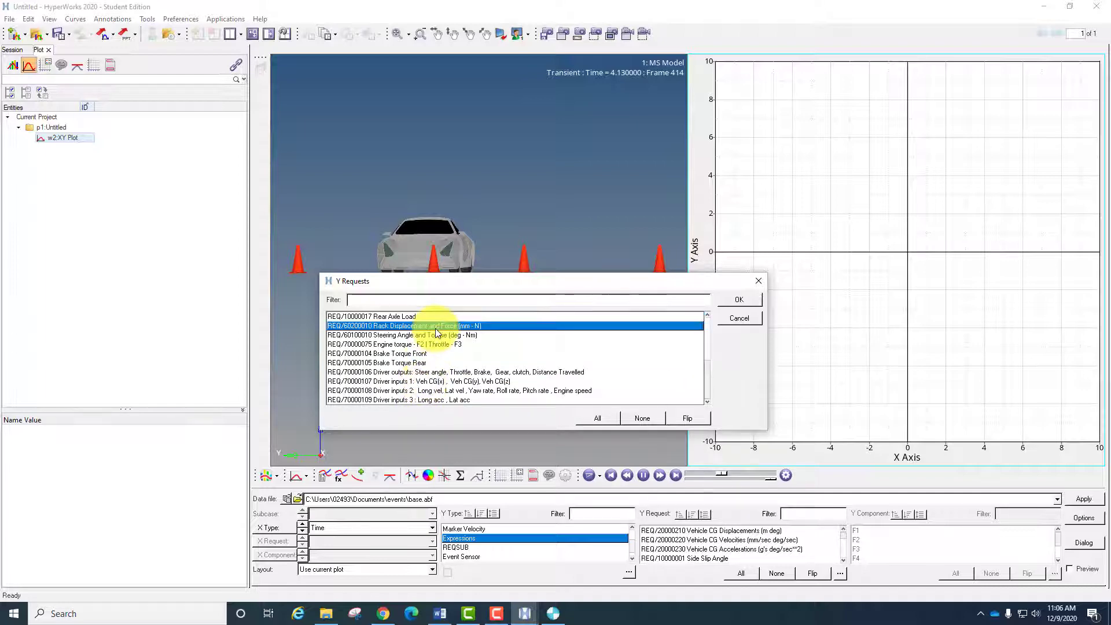
click(438, 336)
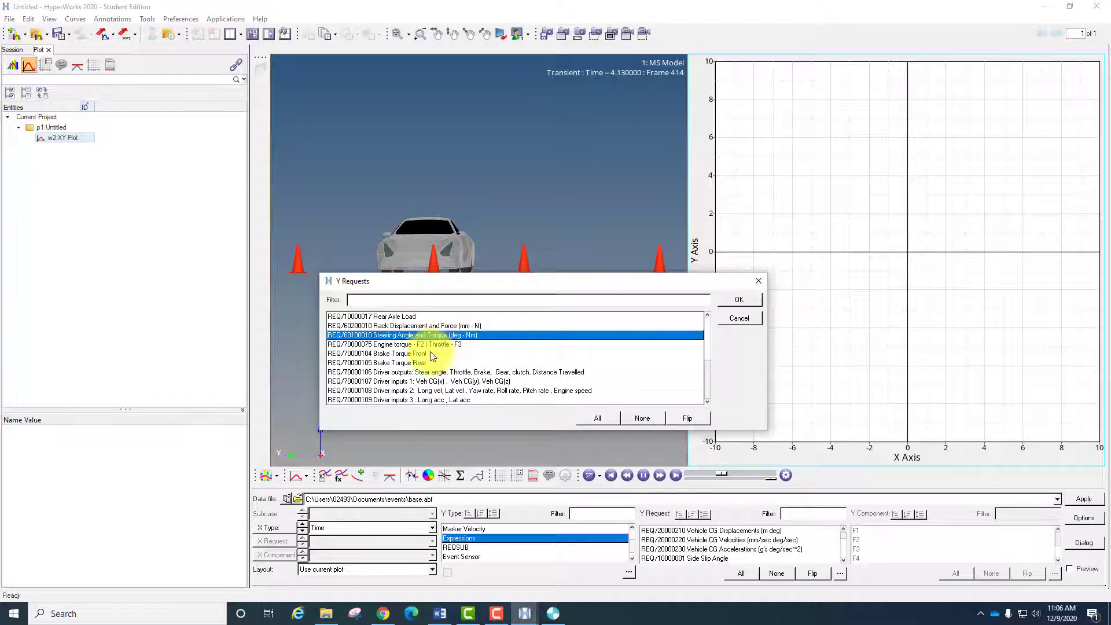
click(430, 345)
click(423, 354)
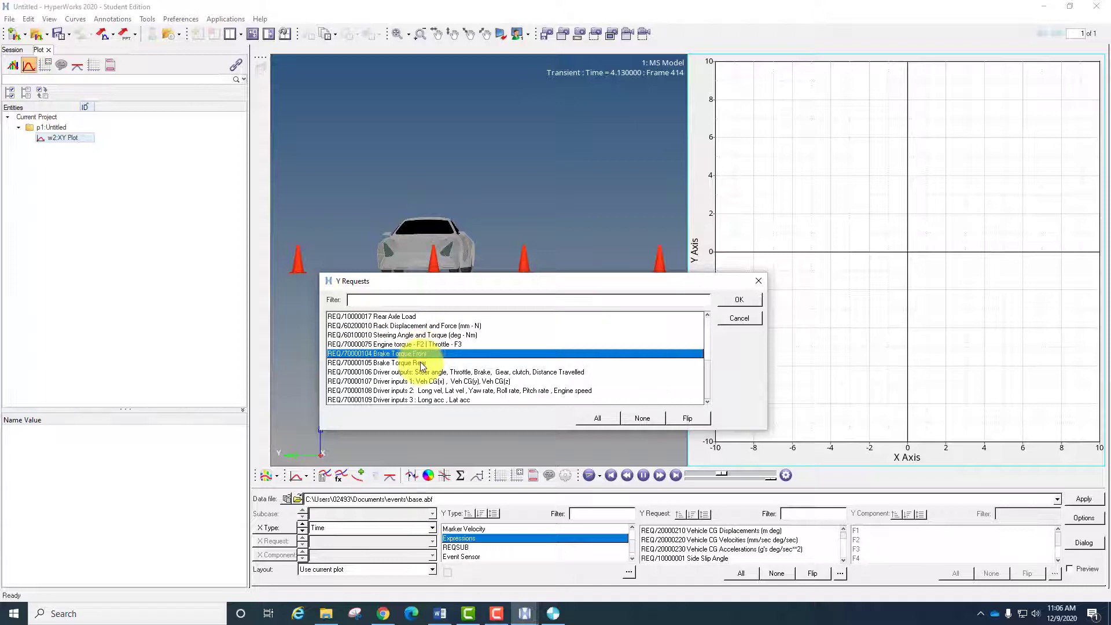
click(420, 363)
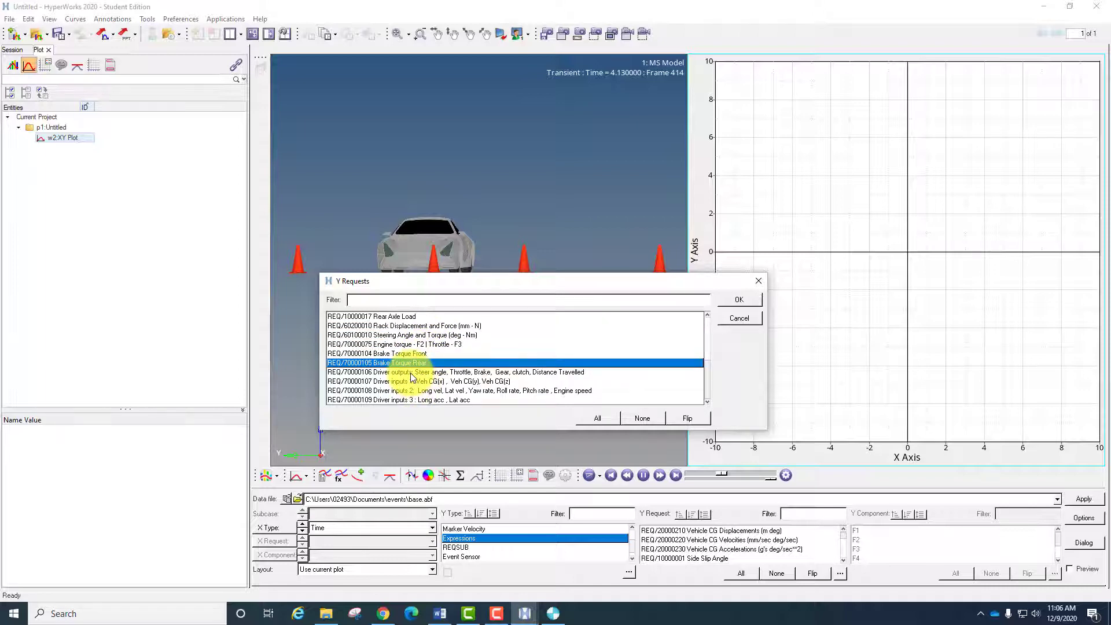
scroll(407, 387, up, 4)
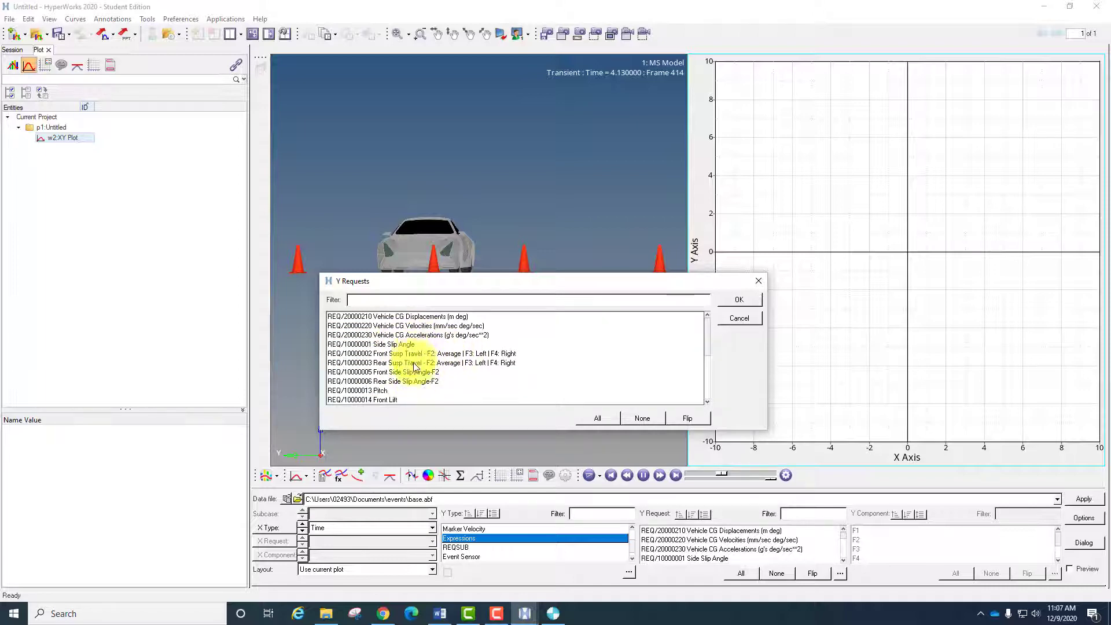
click(759, 279)
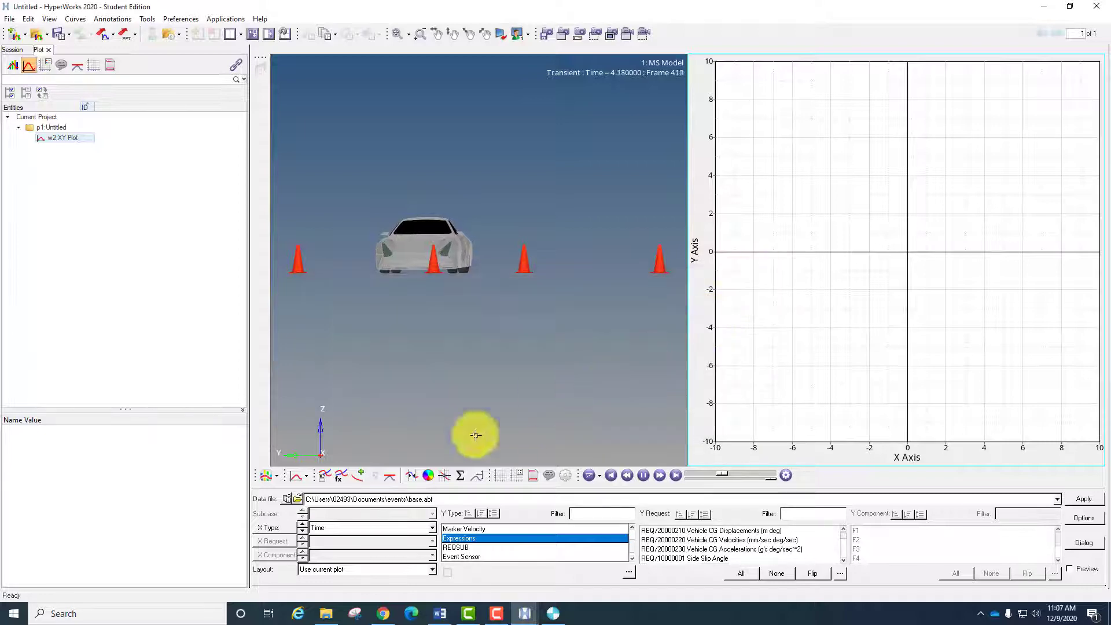
- Set the Y type to REQSUB and examine its full list of Y requests in an enlarged dialog, closing it when done
click(459, 547)
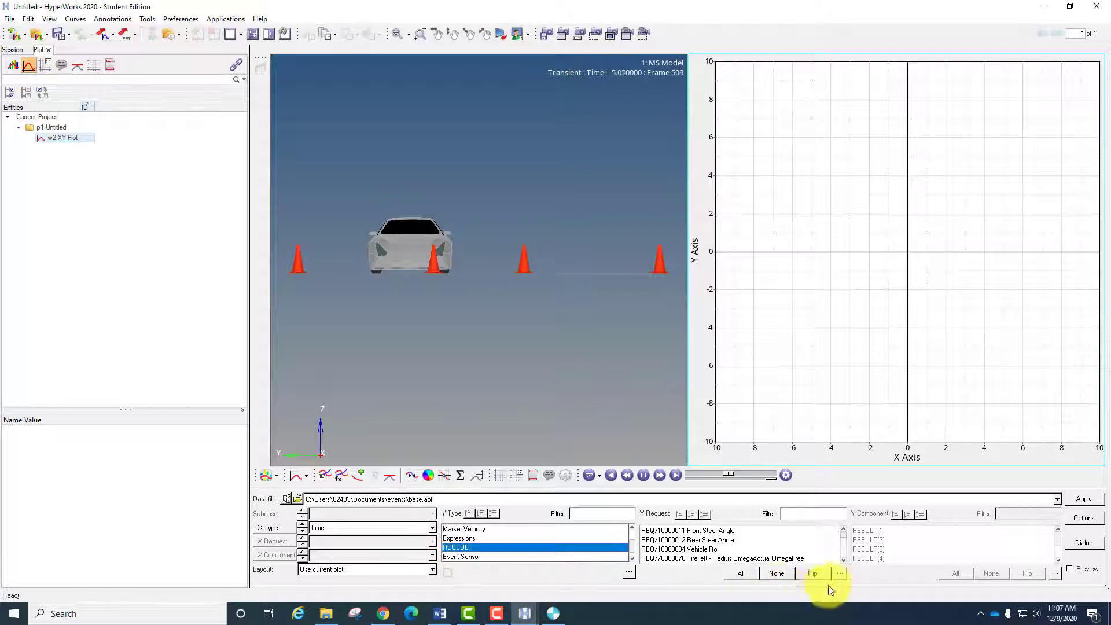
click(840, 573)
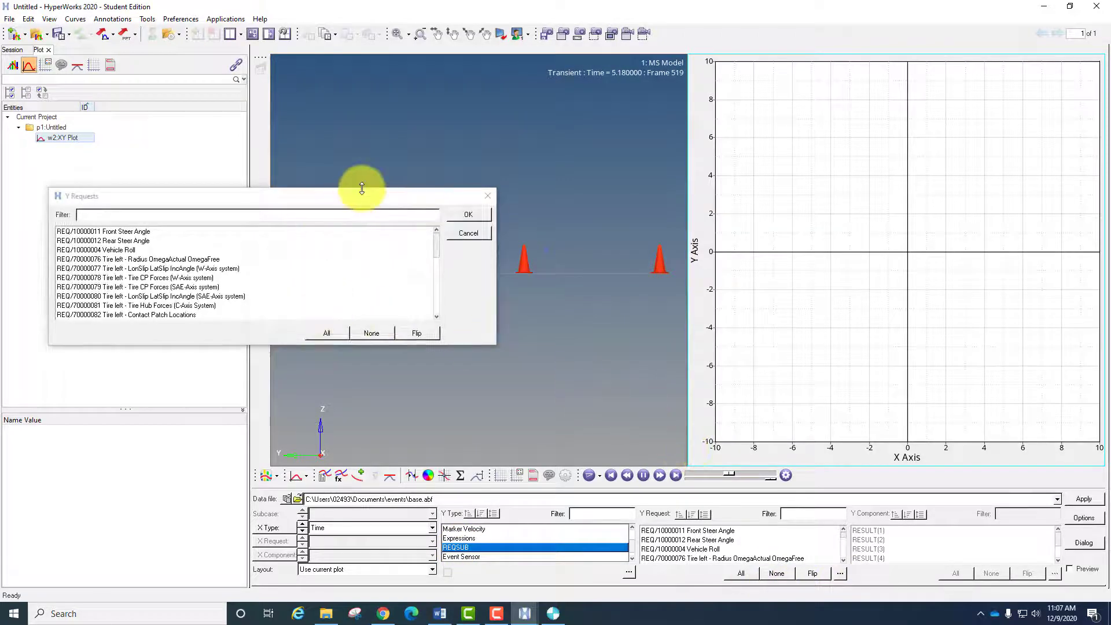
drag(359, 185, 404, 13)
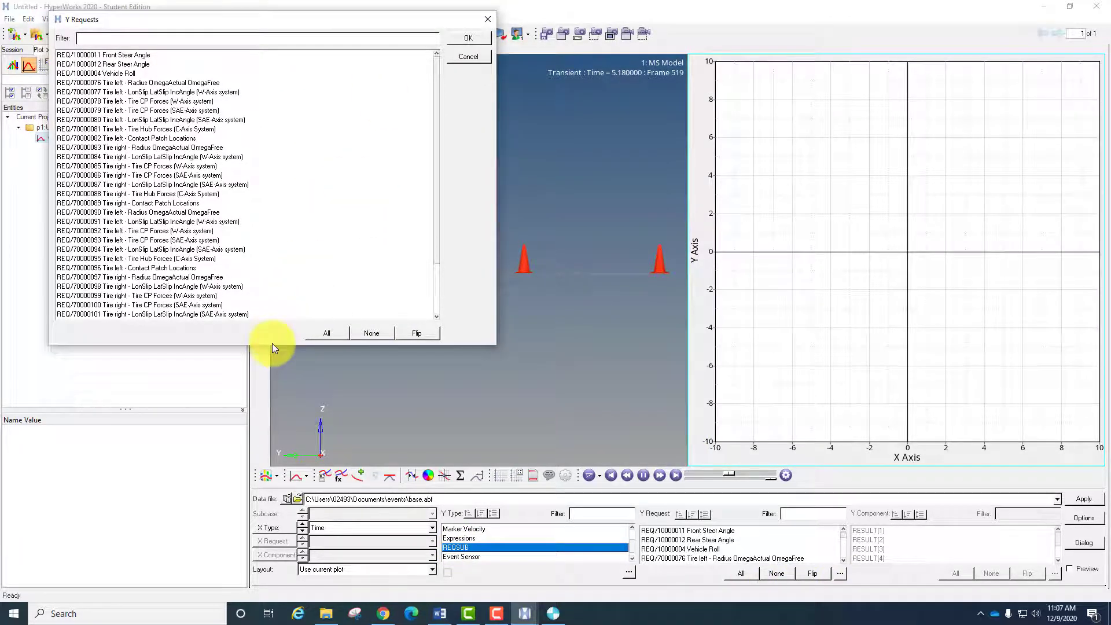
drag(272, 345, 266, 463)
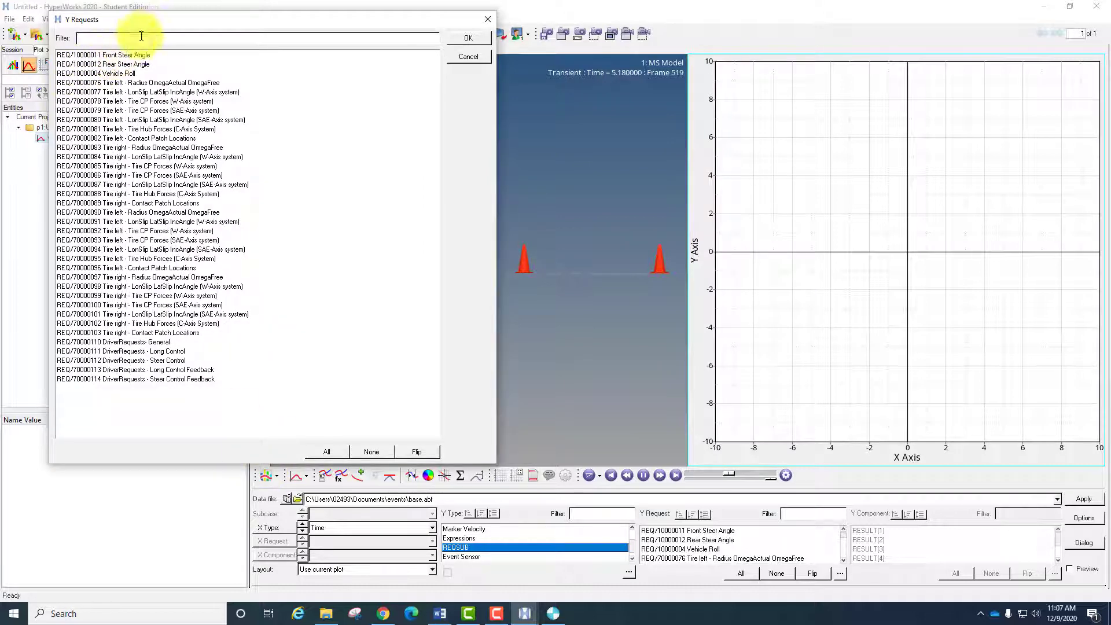
drag(155, 29, 186, 133)
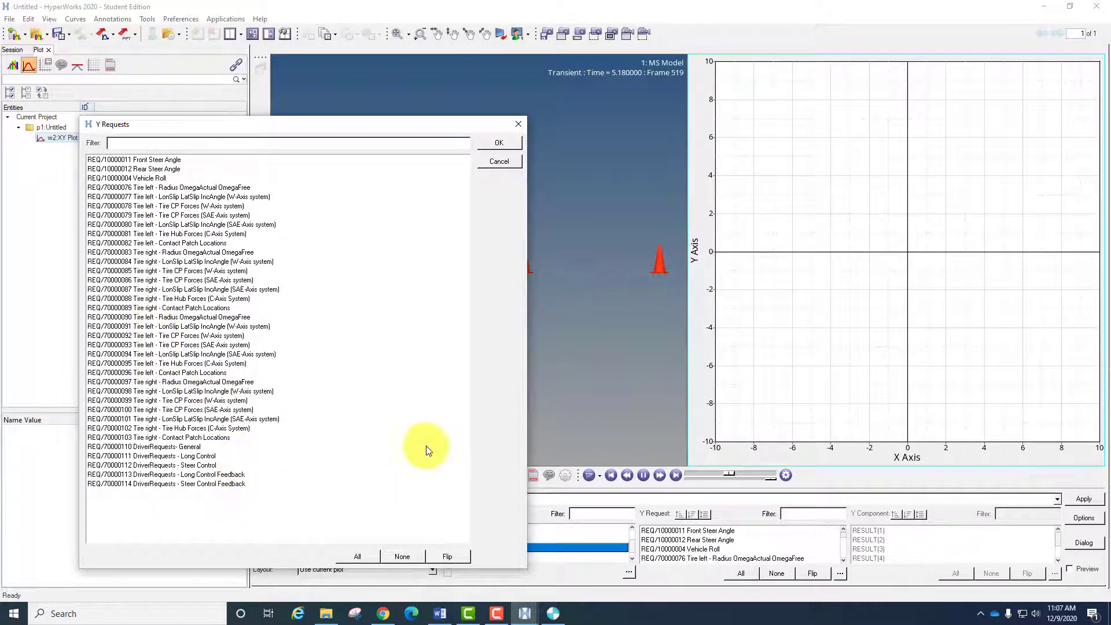
click(505, 139)
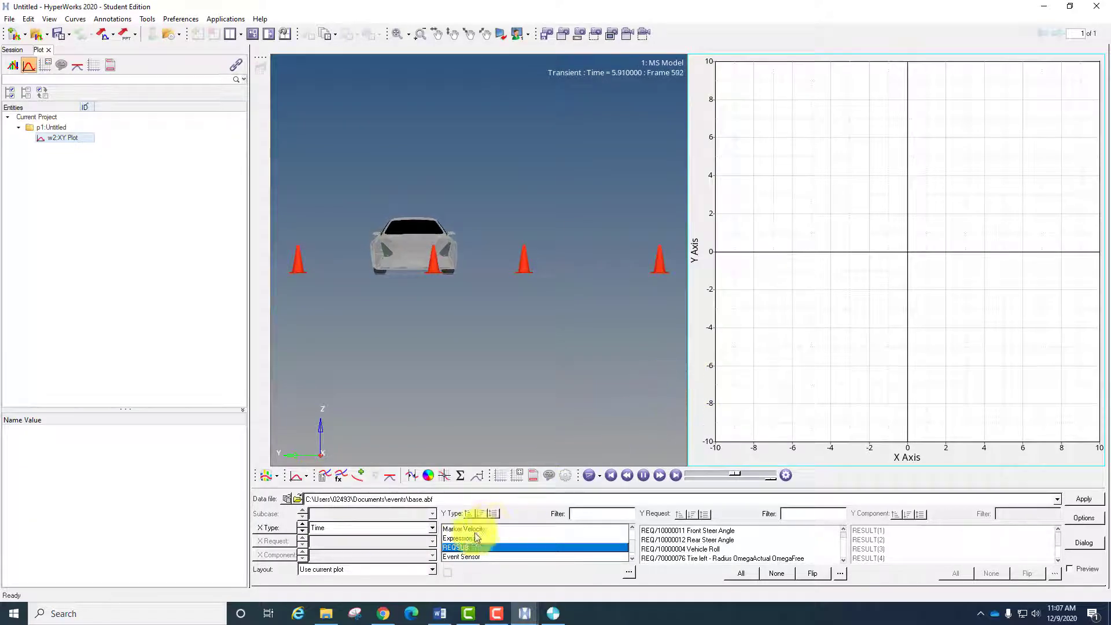
- Set the Y type to Expressions, enable Preview, and preview components F1 to F3 of Vehicle CG Accelerations and F2 of Side Slip Angle
click(458, 538)
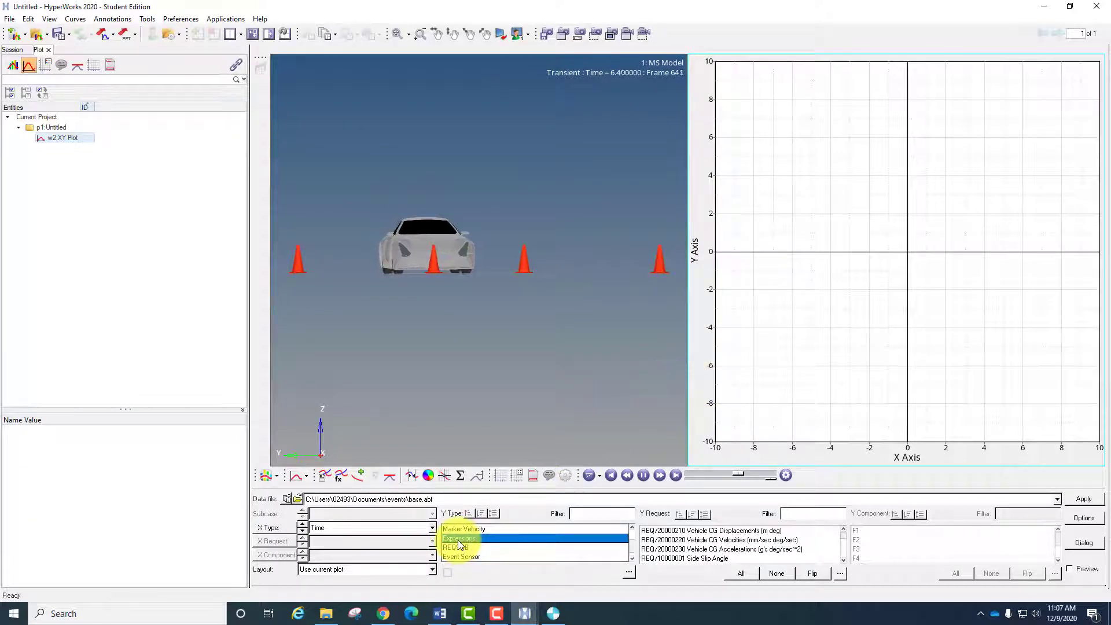
click(719, 550)
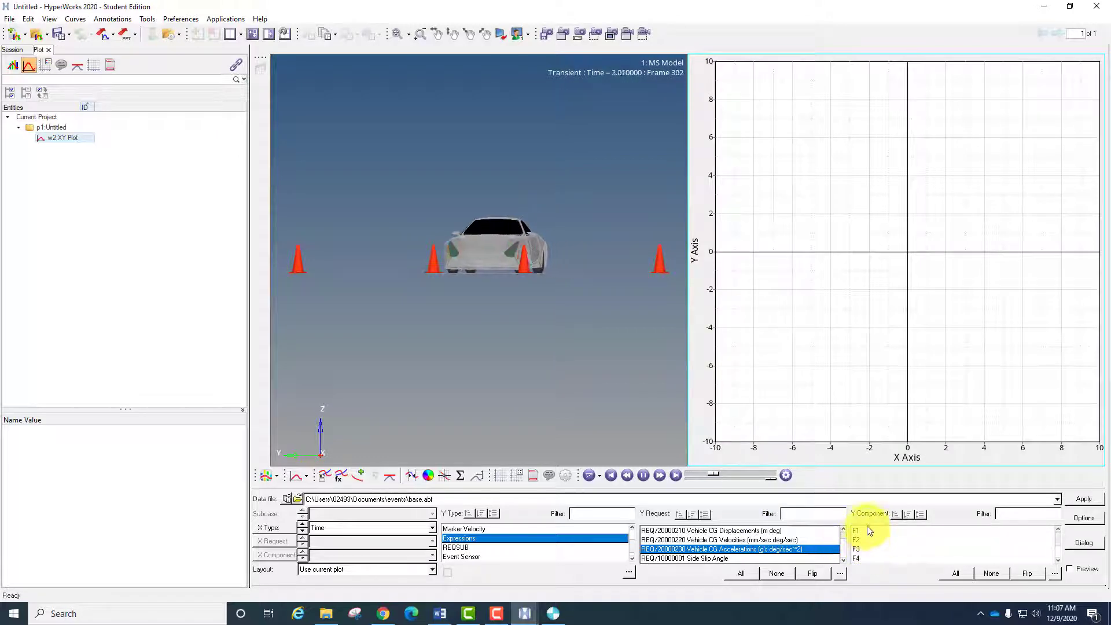
click(1080, 569)
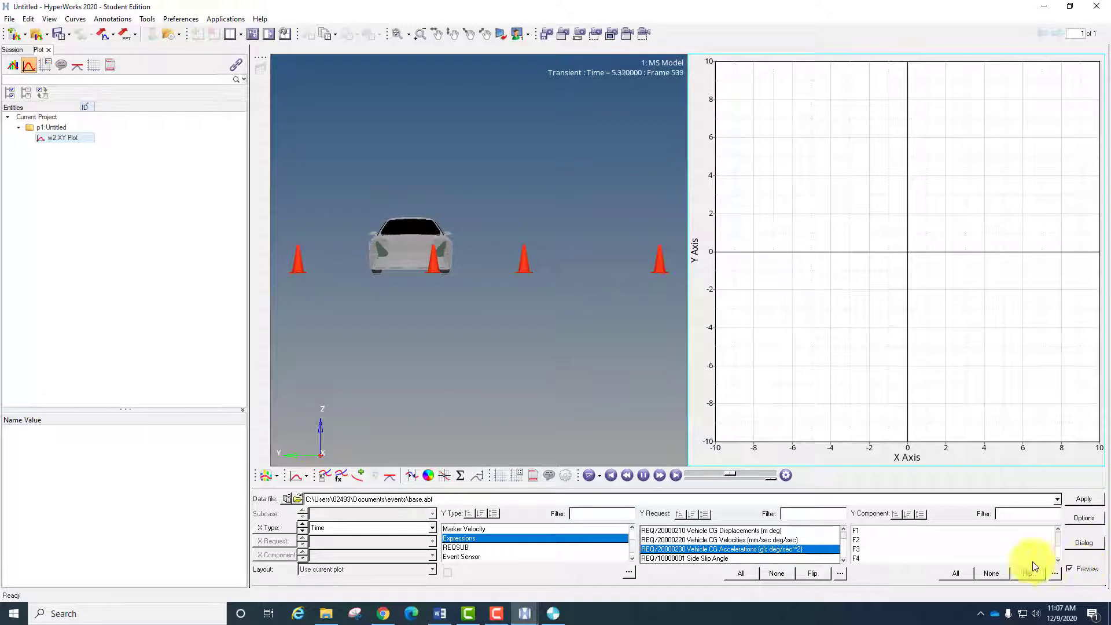
click(891, 530)
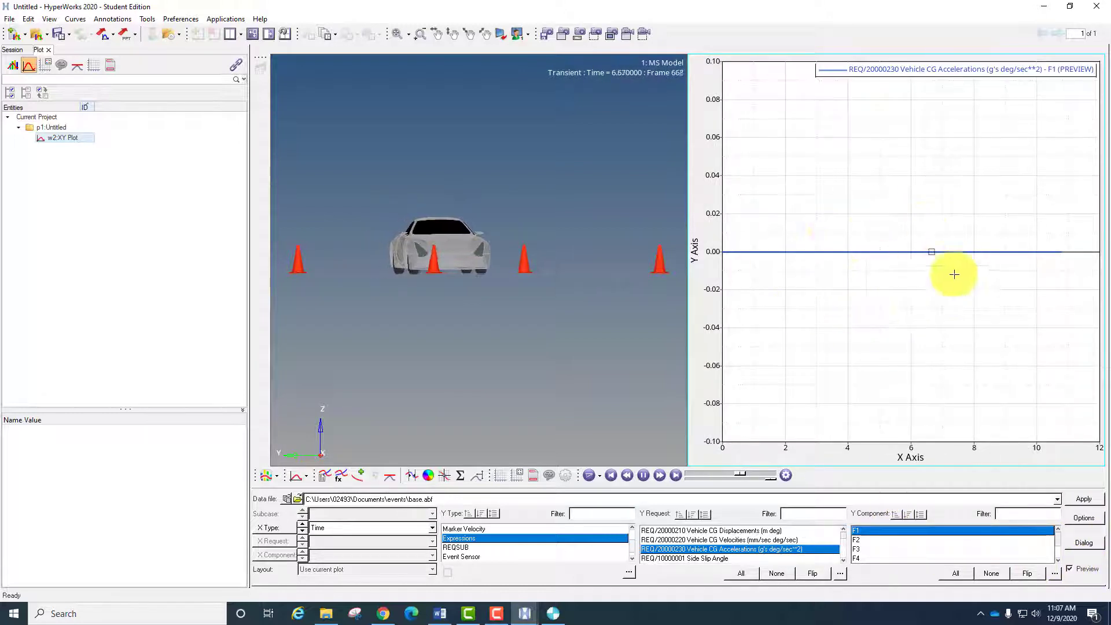
click(885, 539)
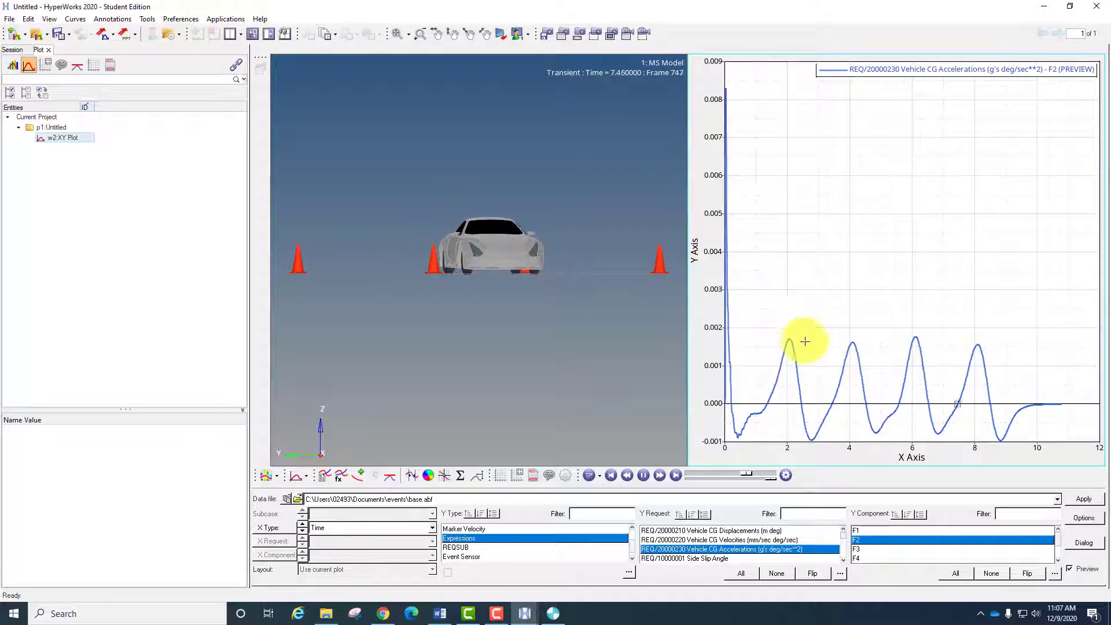
click(869, 549)
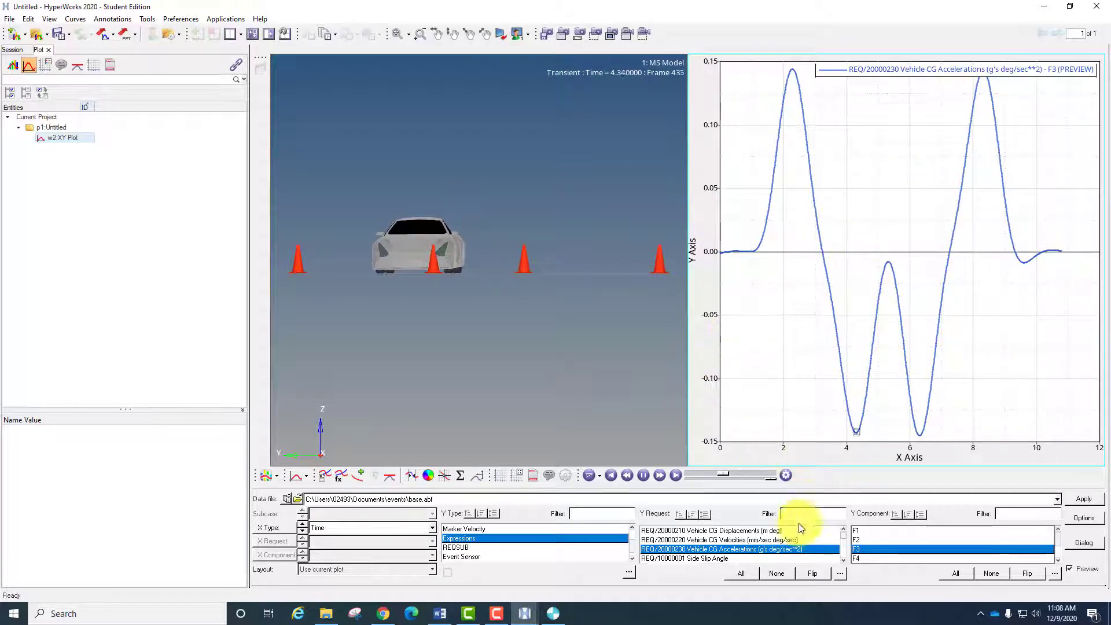
click(706, 558)
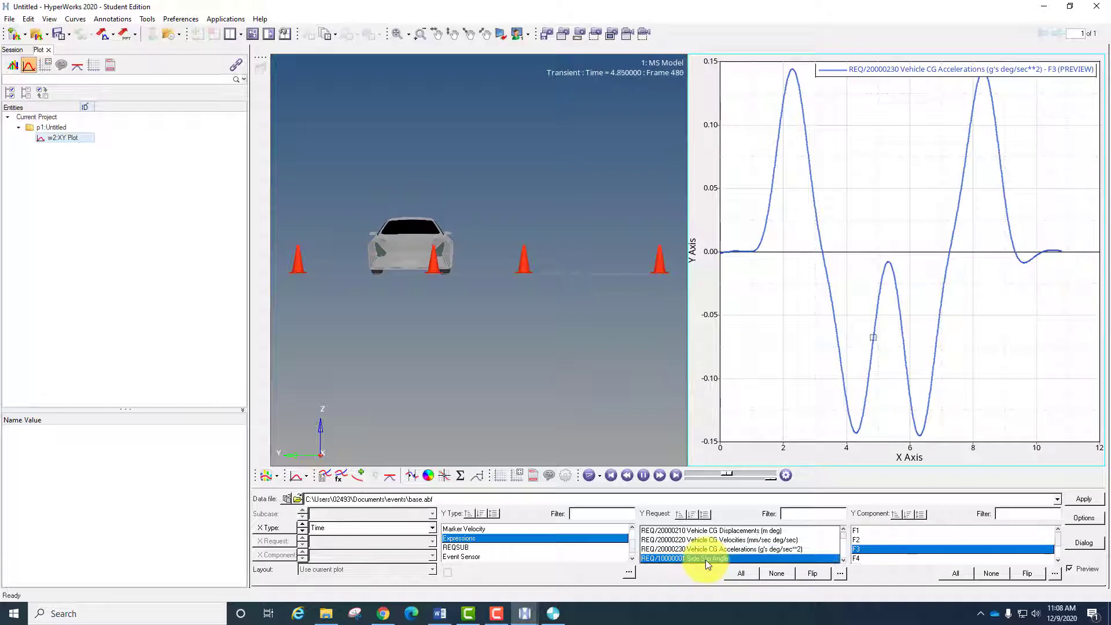
click(860, 537)
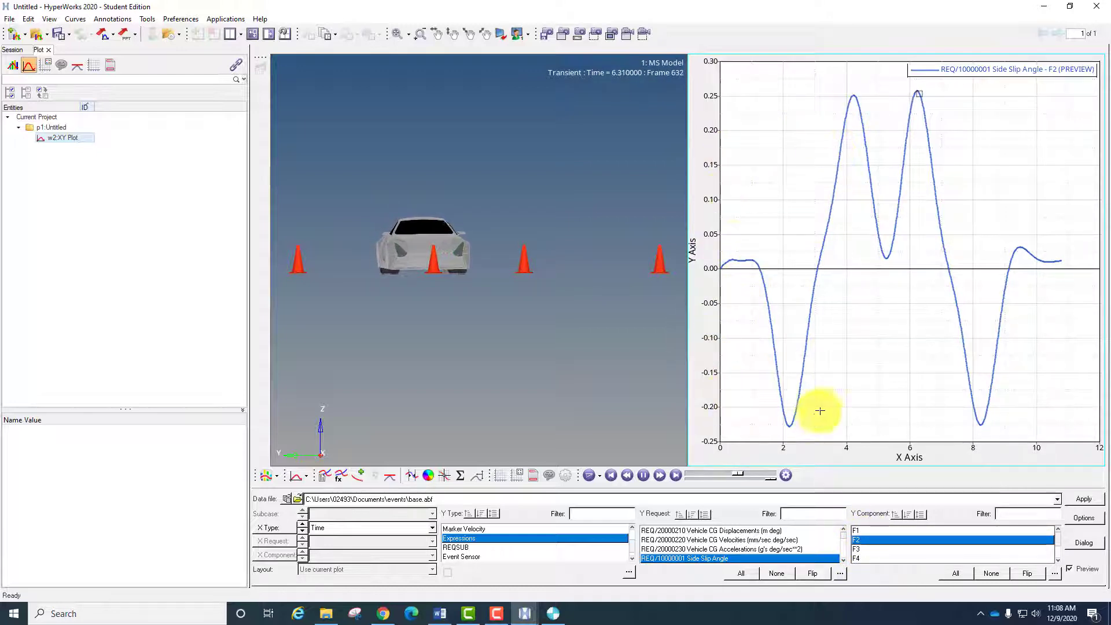
- Preview the Steering Angle and Torque request, compare its F2 and F3 components, and finish with F2 plotted
click(842, 560)
click(842, 560)
click(841, 560)
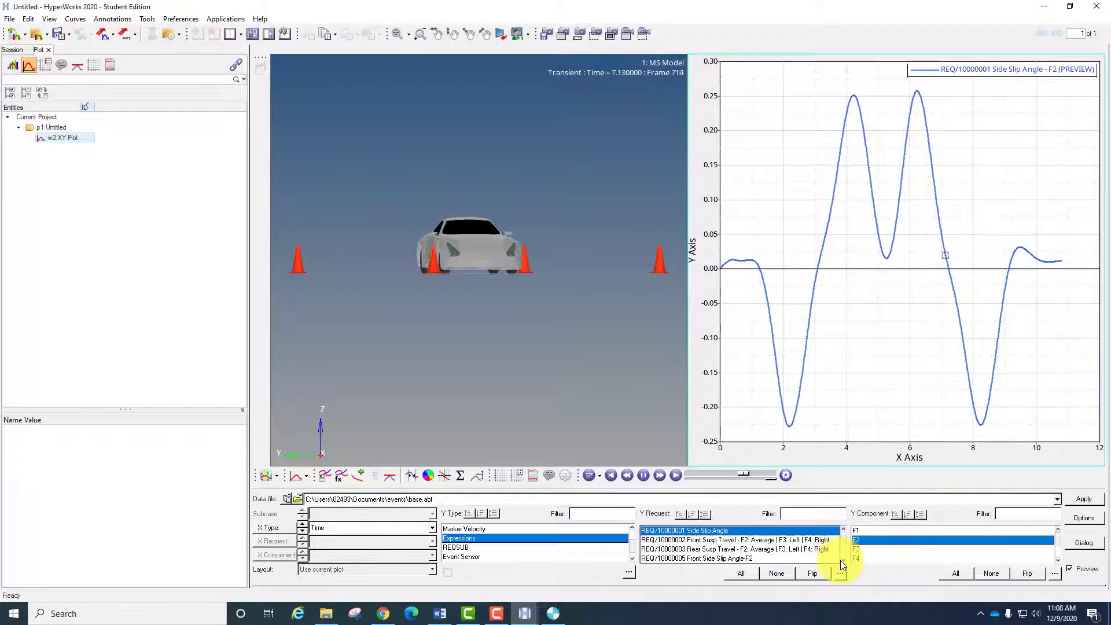
click(841, 560)
click(842, 560)
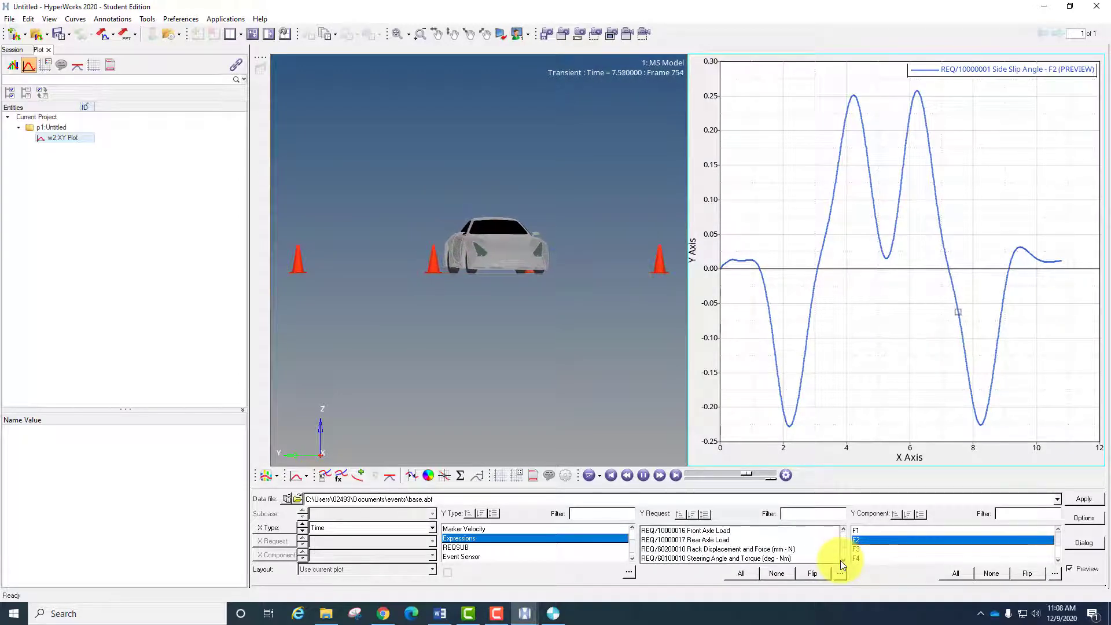
click(722, 541)
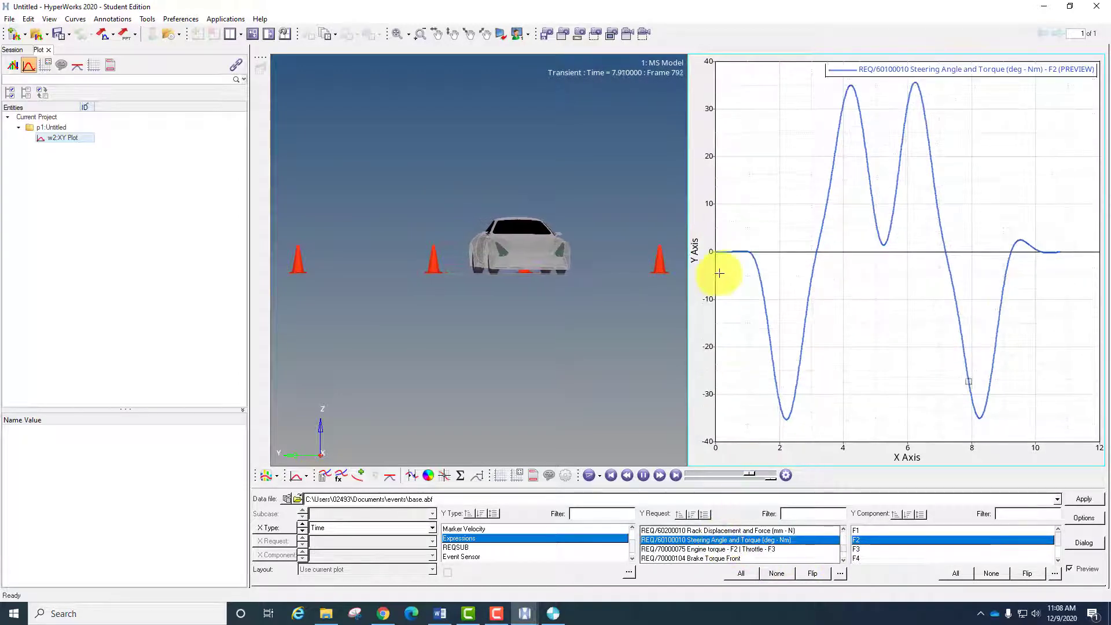
click(857, 528)
click(858, 538)
click(859, 546)
click(860, 539)
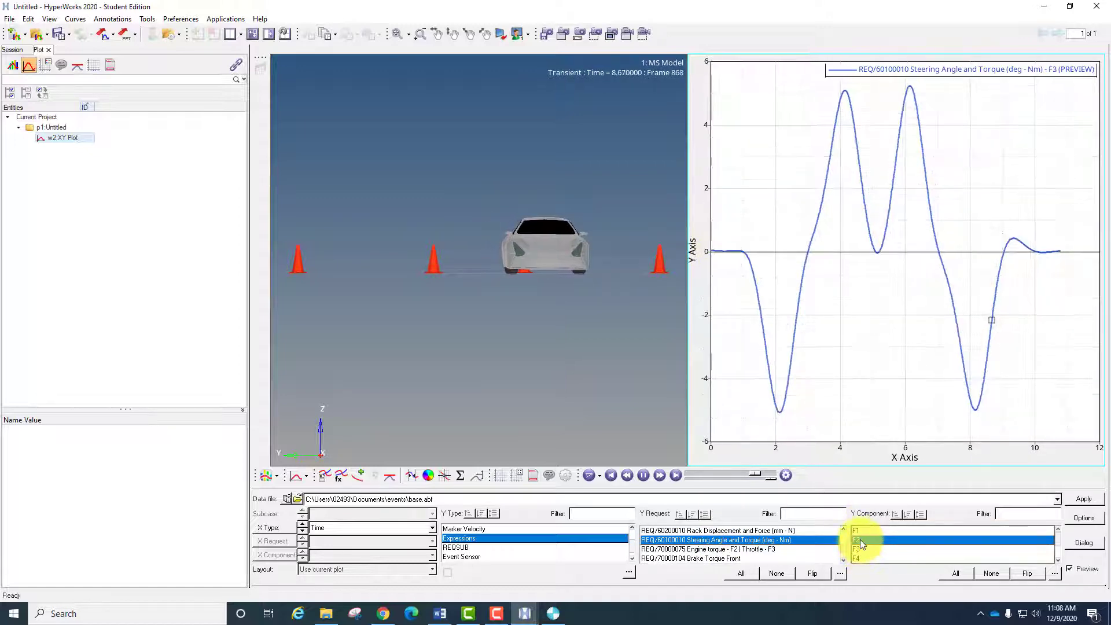
click(860, 550)
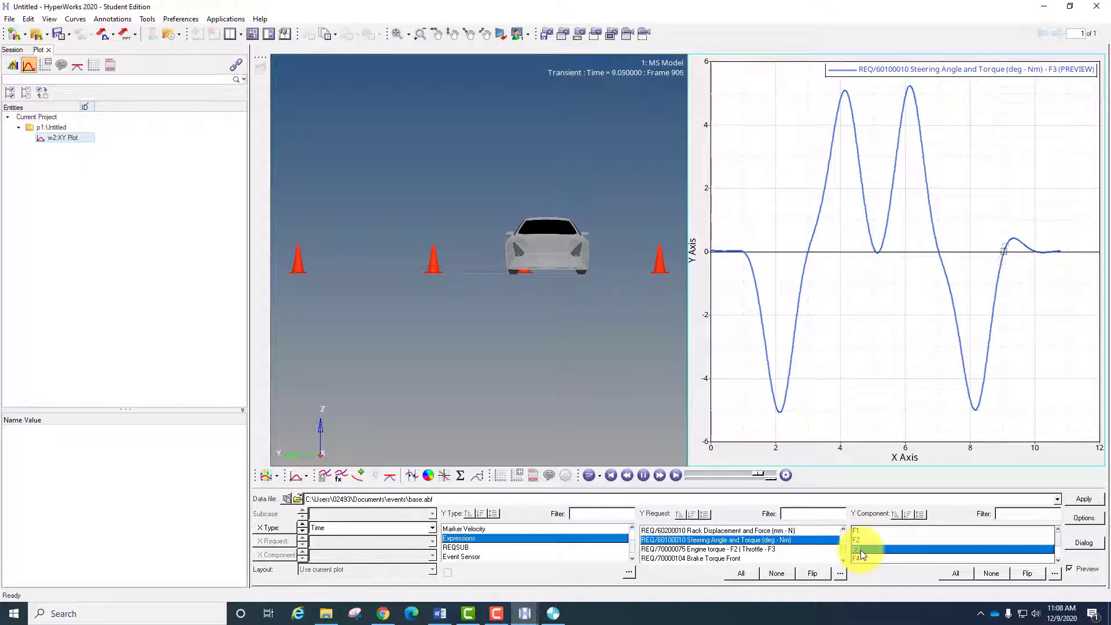
click(860, 541)
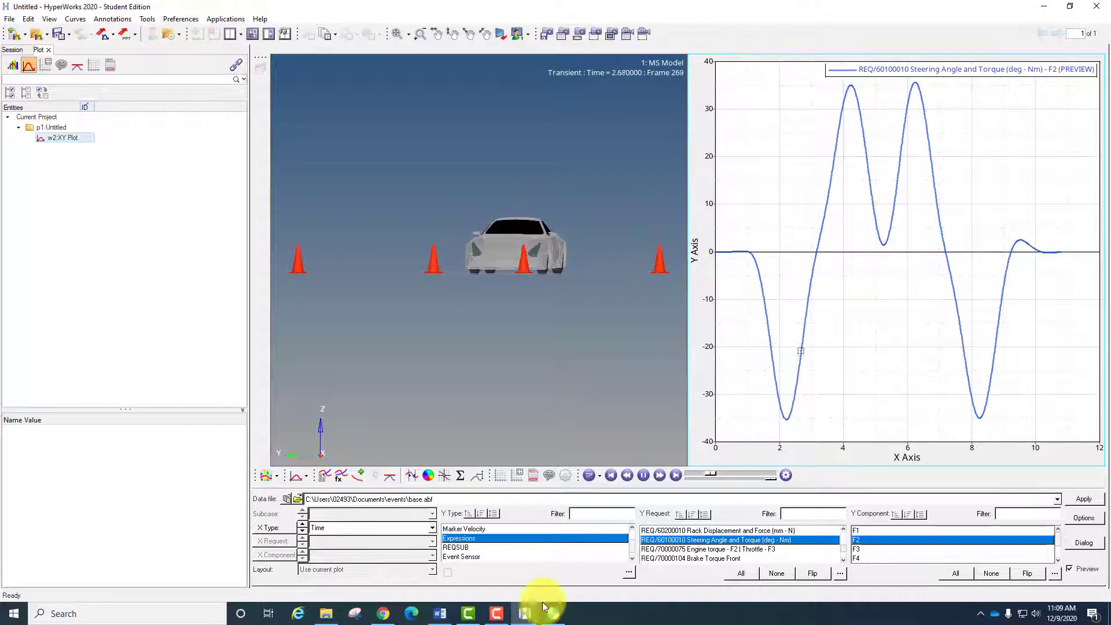
- Switch back to the MotionView model window and close its Message Log
mouse_move(526, 614)
click(492, 572)
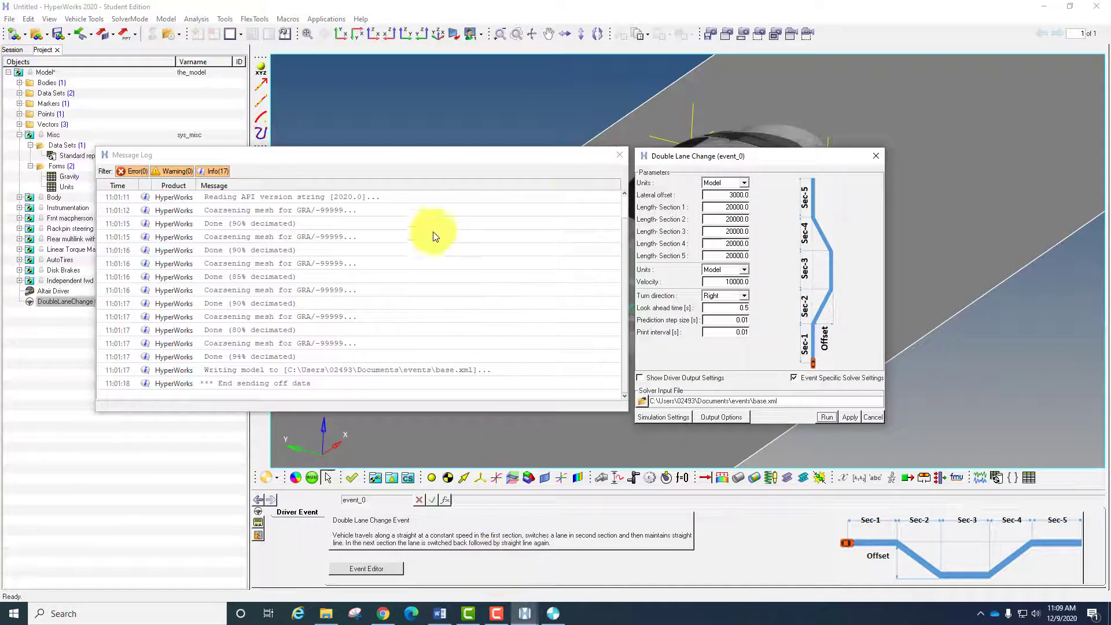
click(620, 154)
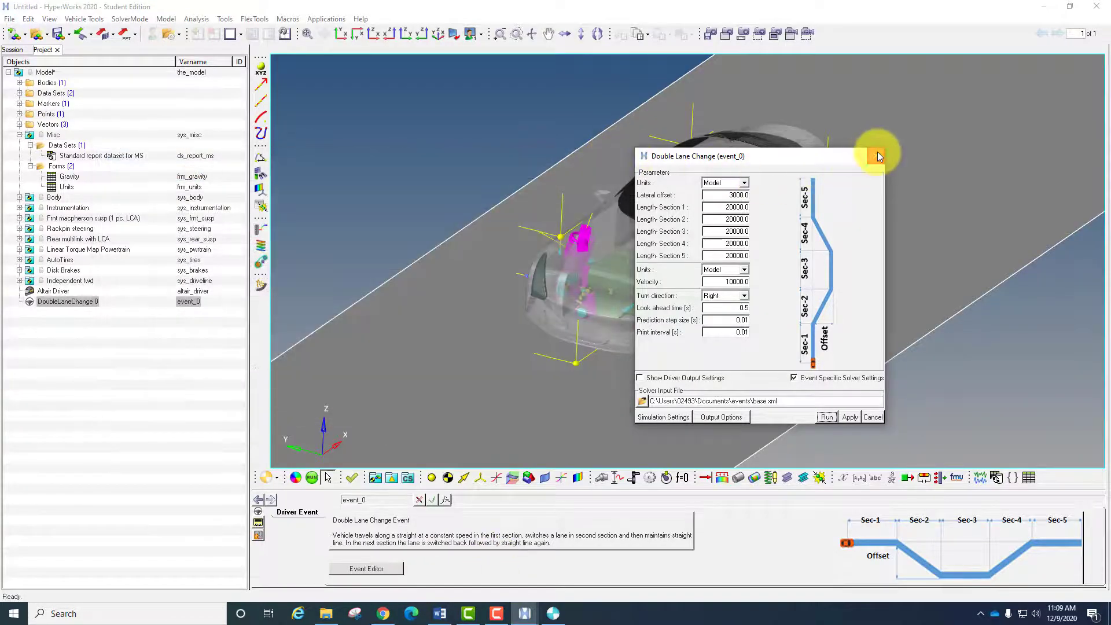
- Close the Double Lane Change dialog and set the Altair Driver's front and rear cornering stiffness to 80000
click(876, 155)
click(52, 291)
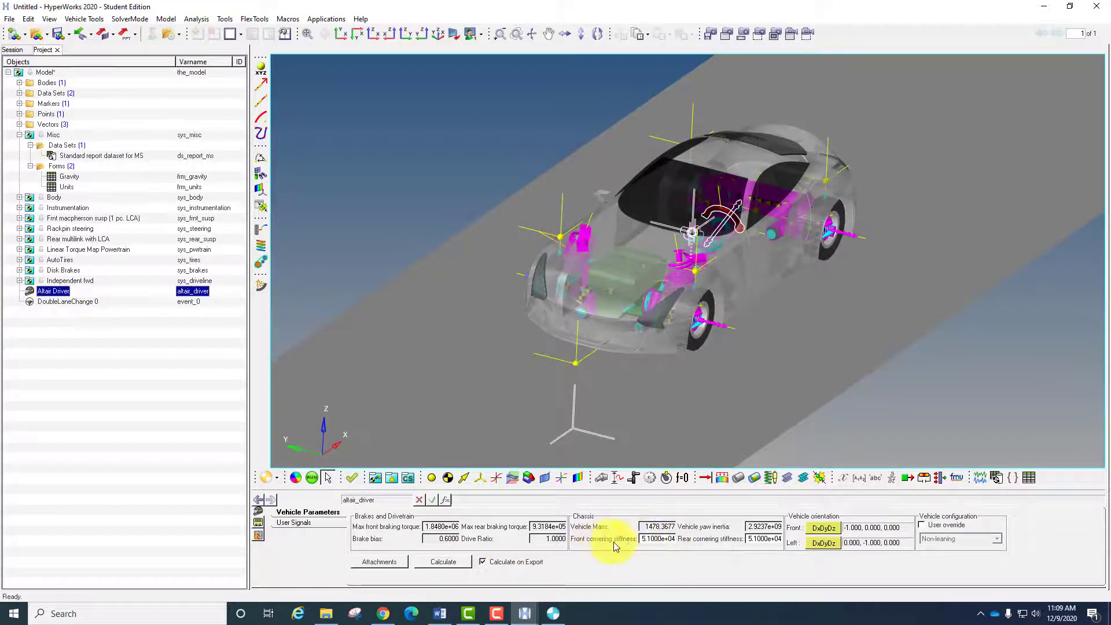
click(649, 539)
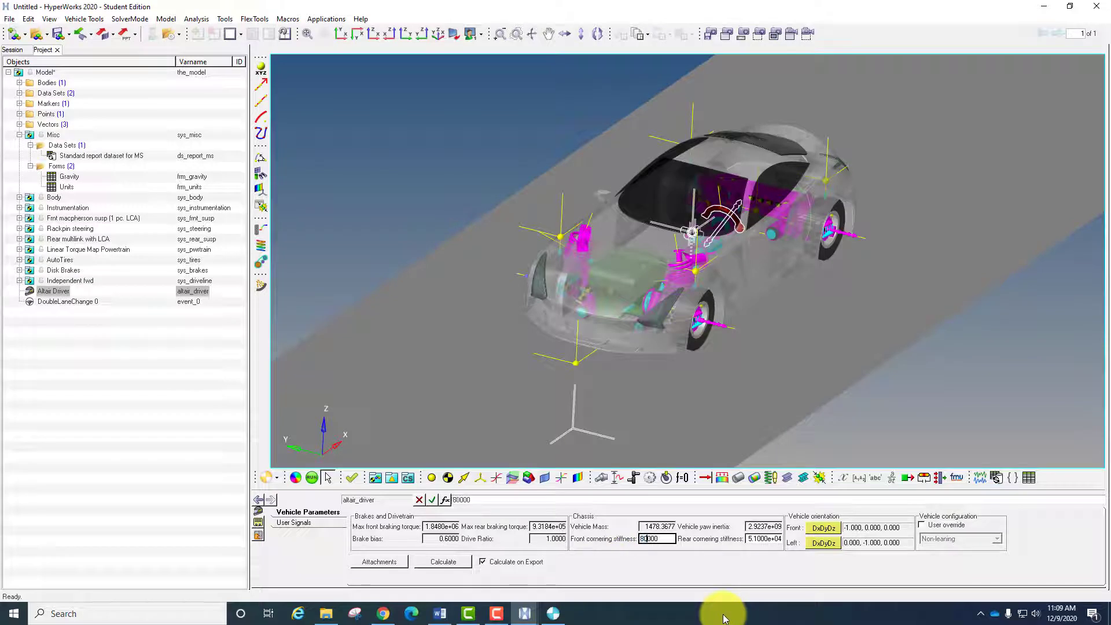
click(756, 539)
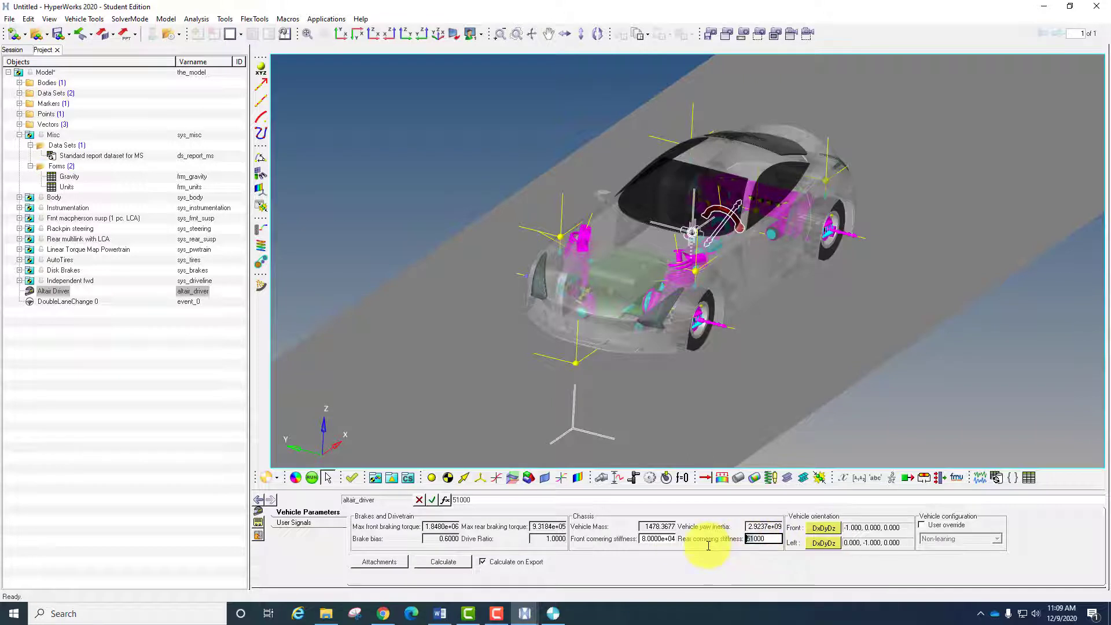
key(Return)
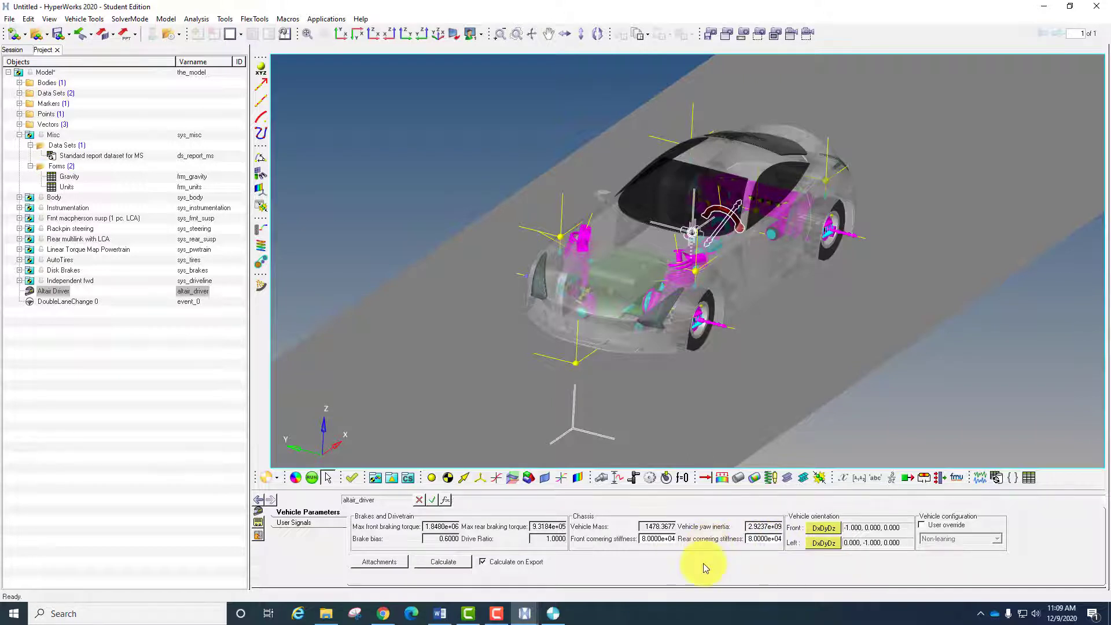
- Add a second driver event of type DoubleLaneChange to the model, keeping the default label and variable
click(194, 21)
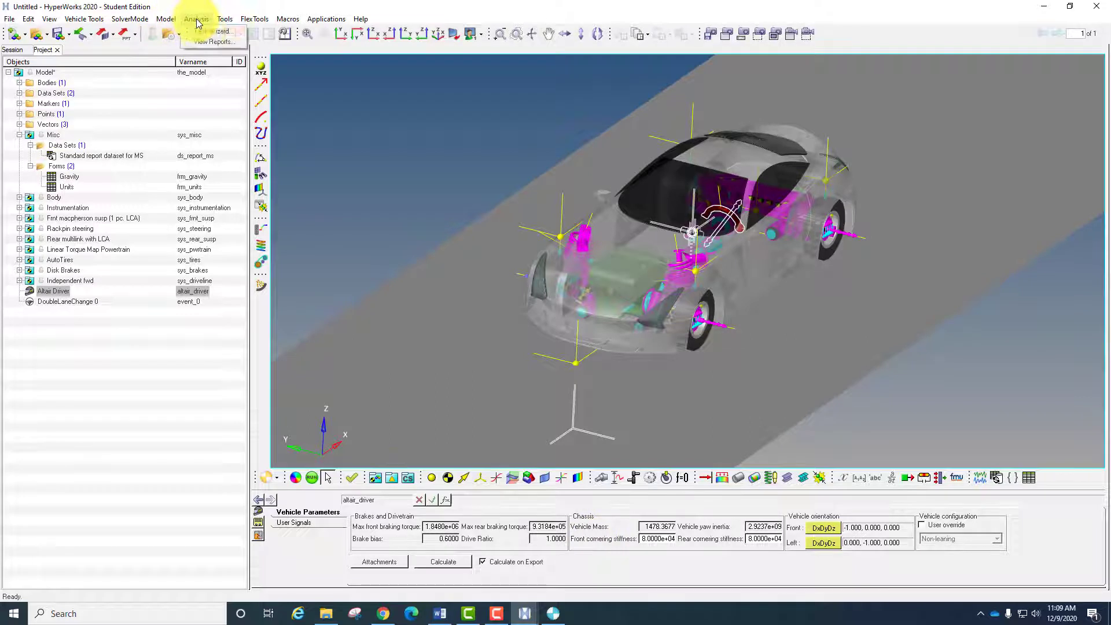
click(201, 31)
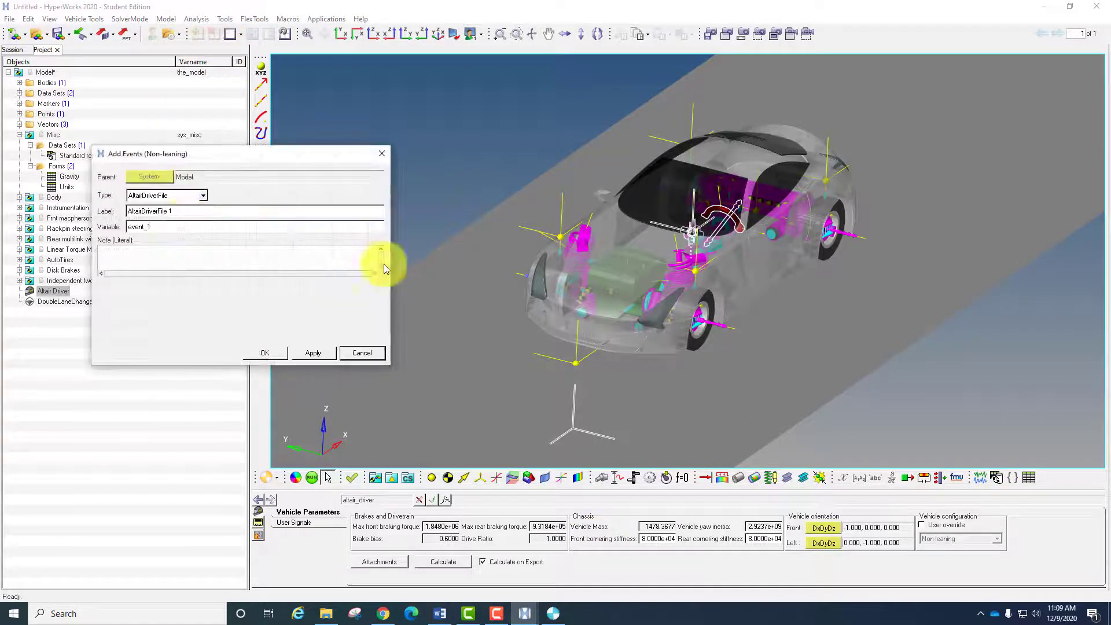
click(145, 195)
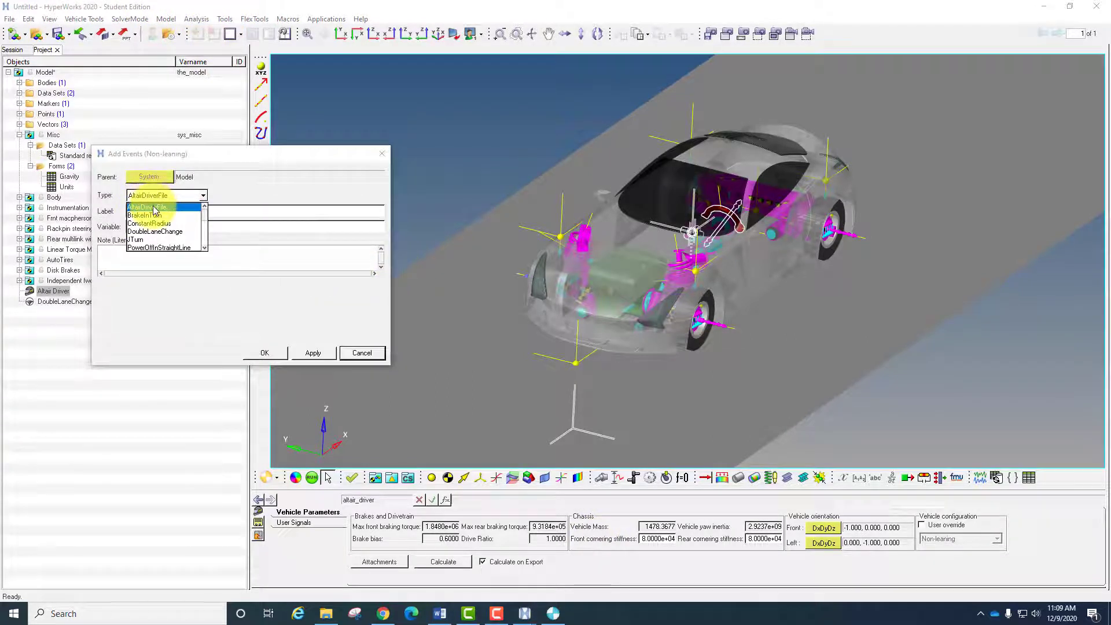
click(166, 231)
click(267, 352)
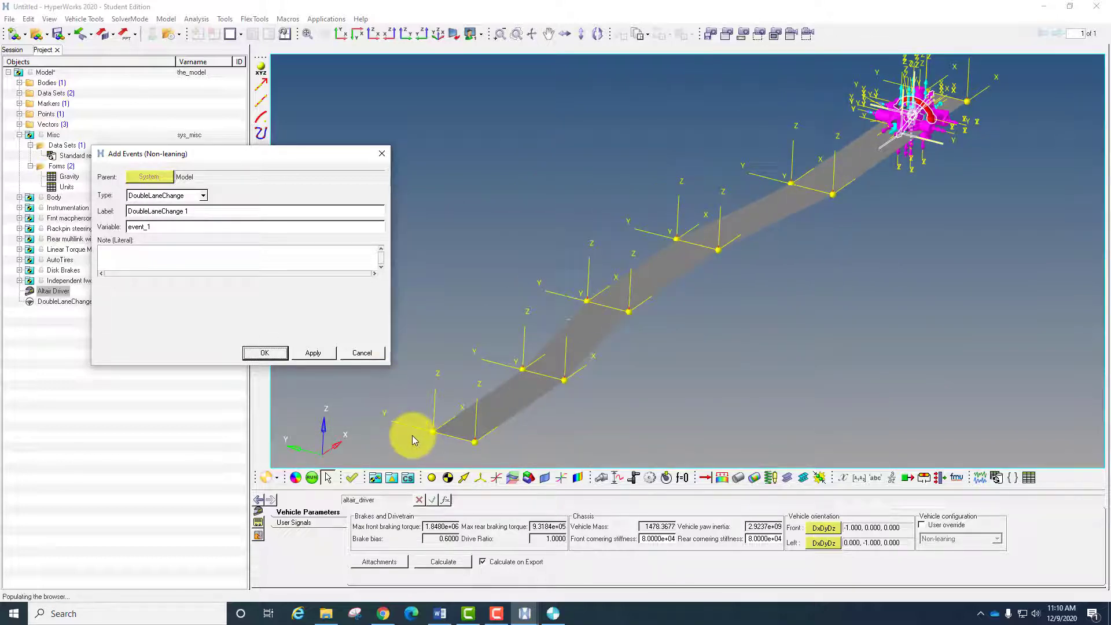
key(Return)
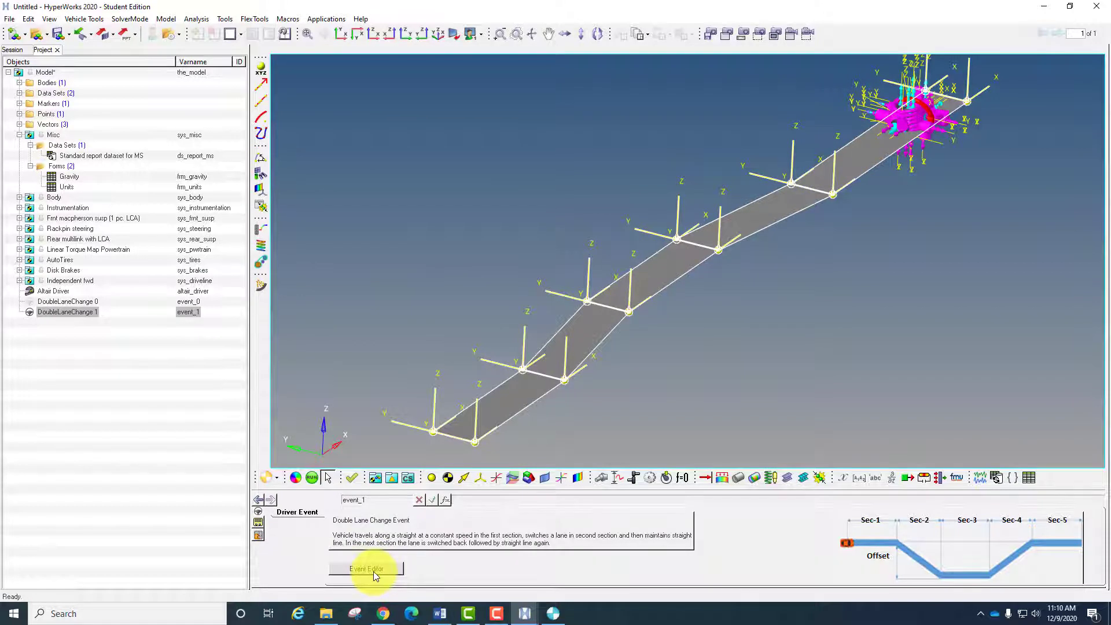
- In the new event's editor, rename the solver input file to 80k.xml in the events folder and run the simulation
click(370, 569)
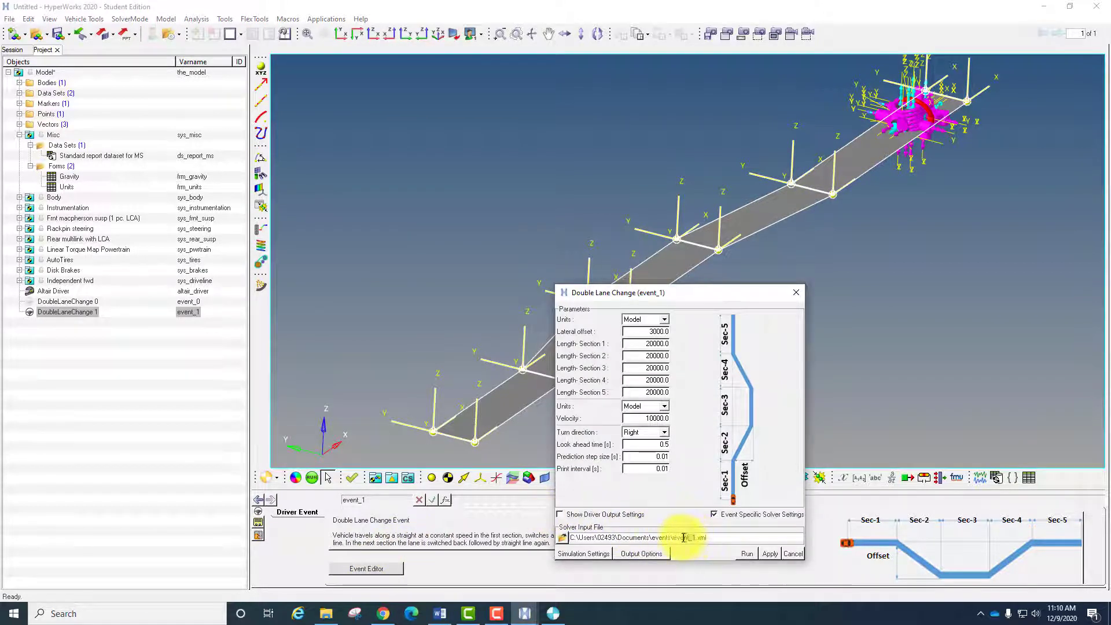
double_click(674, 537)
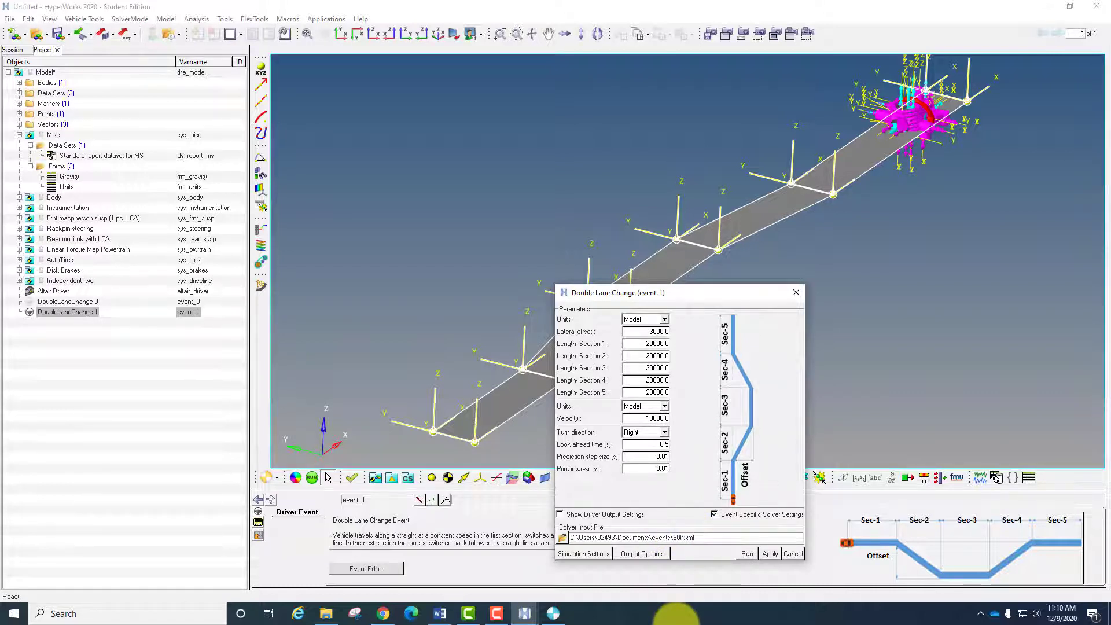
click(739, 558)
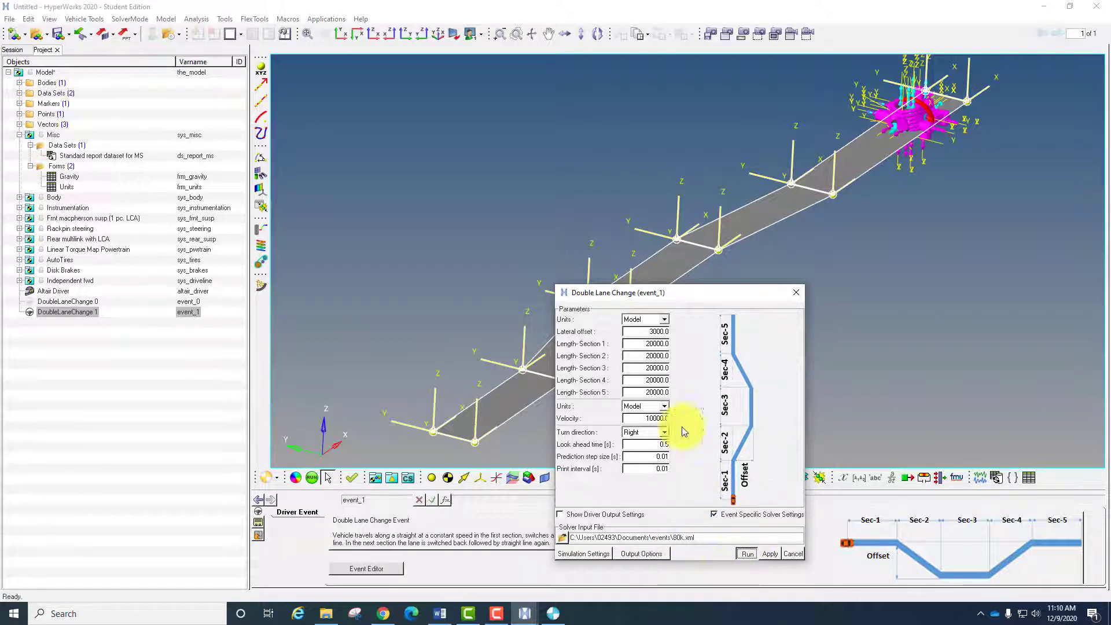
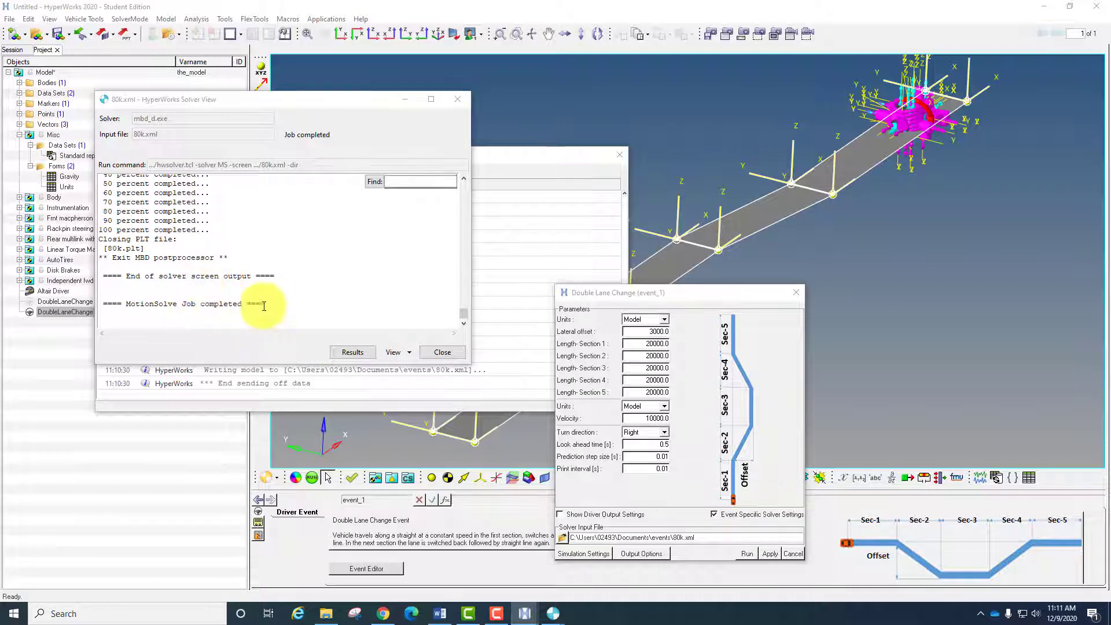
- Close the finished 80k.xml solver view and switch to the HyperWorks window with the animation and XY plot
click(440, 353)
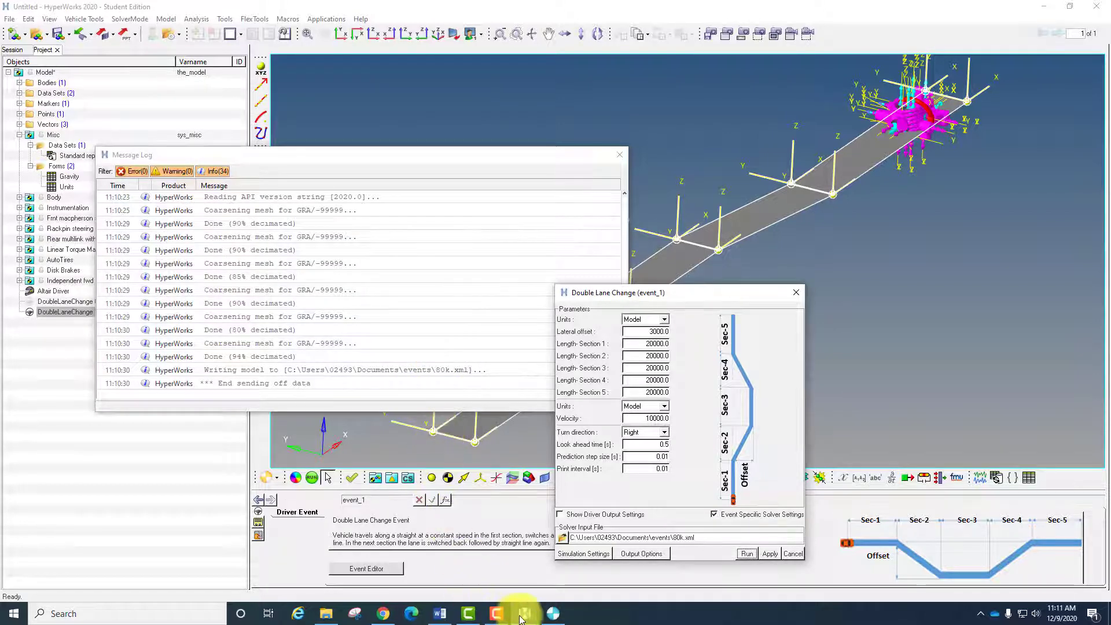
mouse_move(523, 614)
click(598, 572)
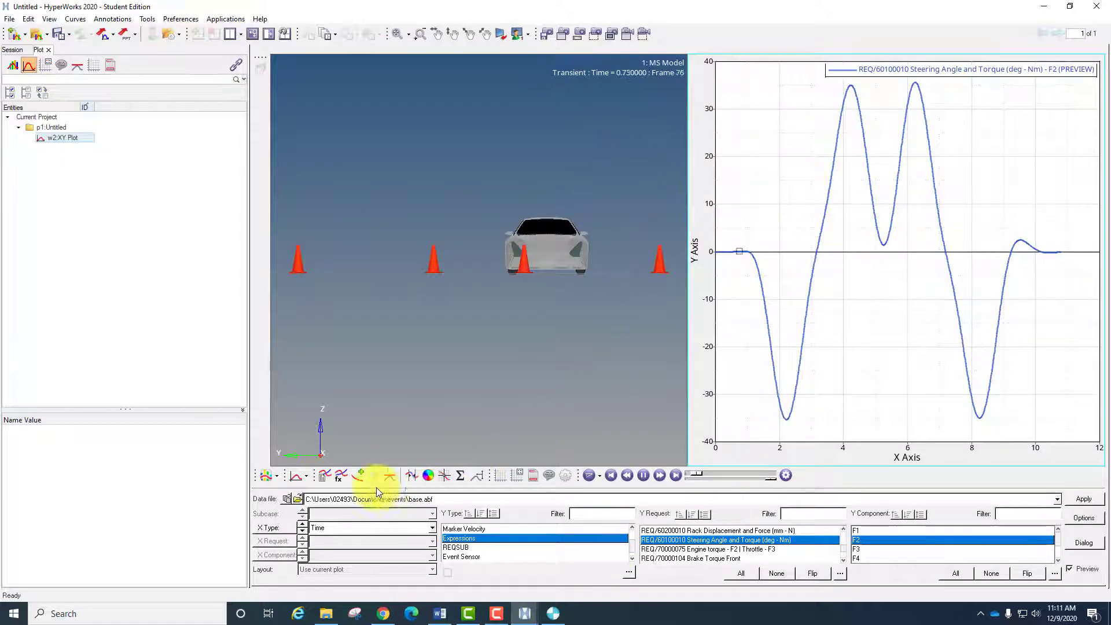
- Load 80k.abf from the events folder as the plot's data file and turn off the curve preview
click(297, 499)
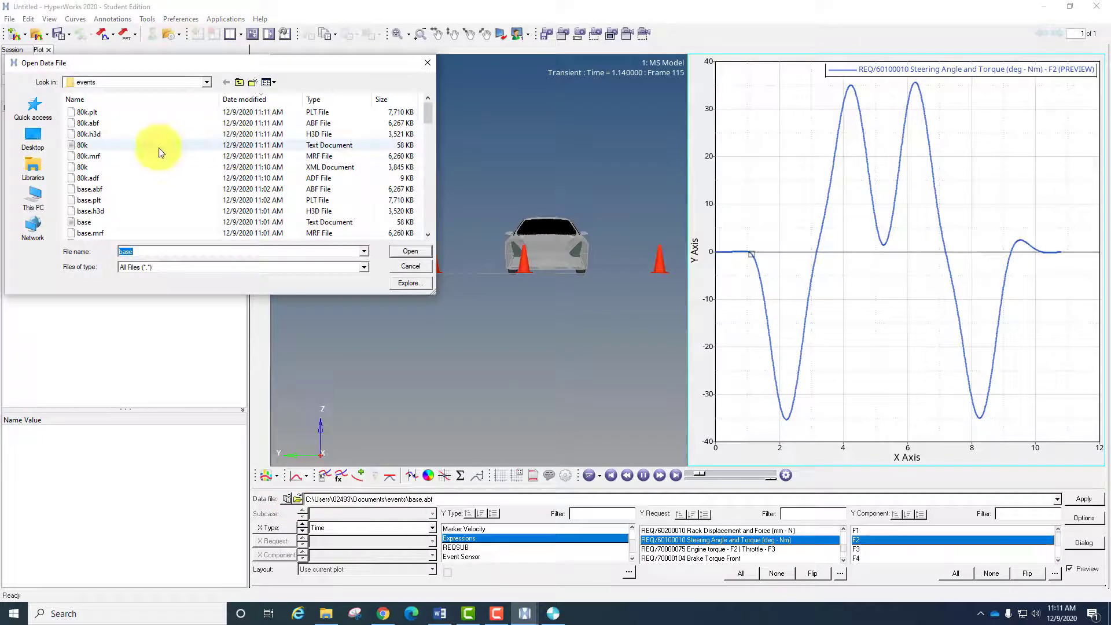
click(85, 123)
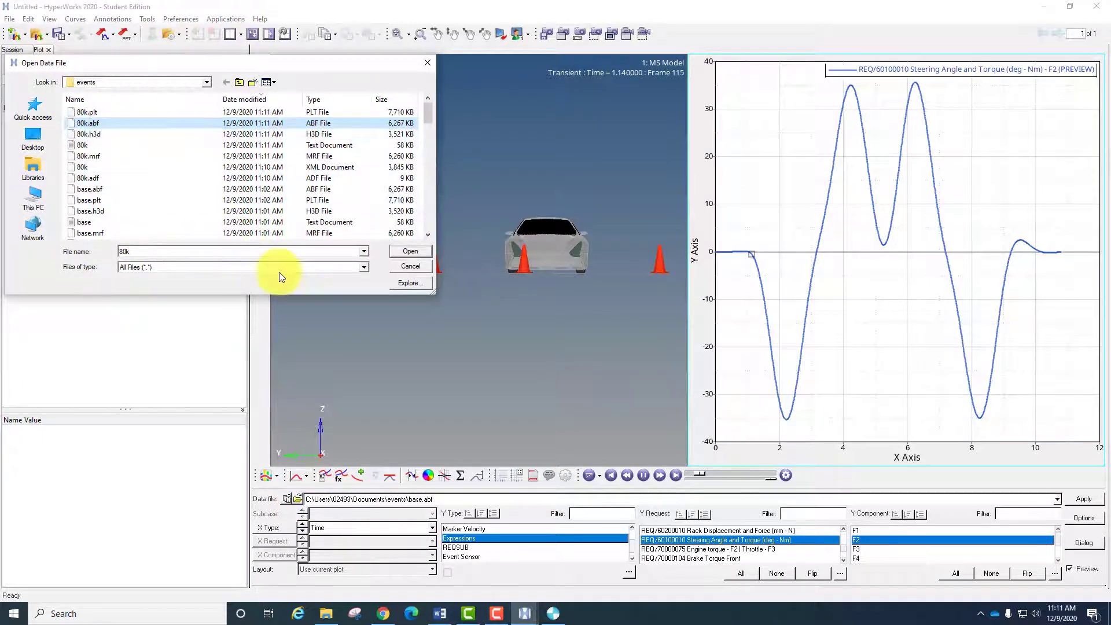
click(416, 251)
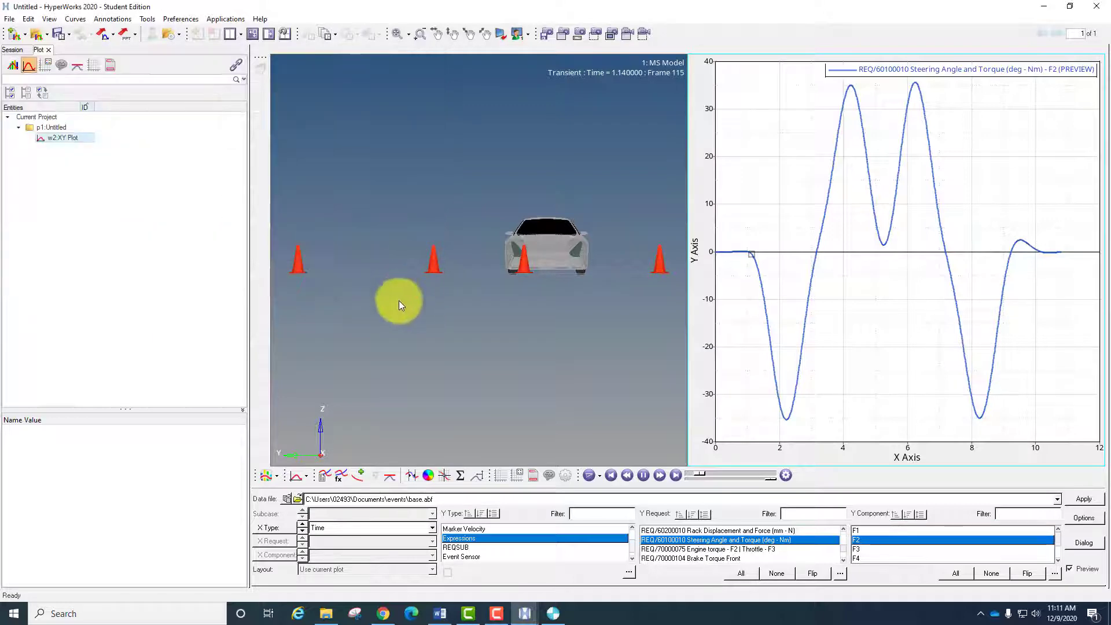
click(1069, 569)
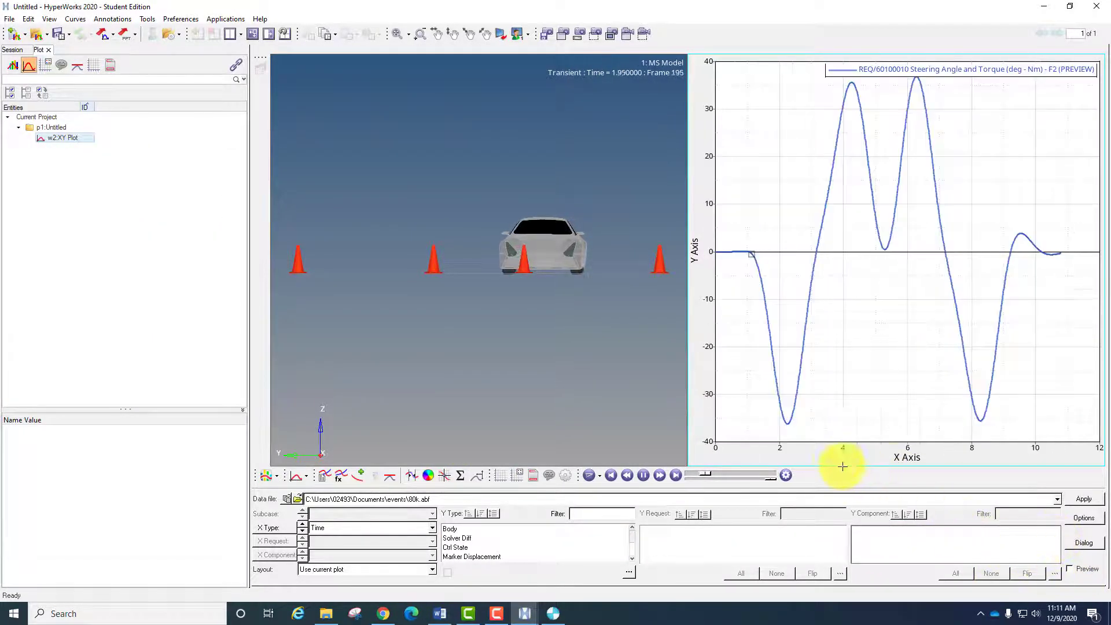
- Plot component F3 of the Expressions request REQ/20000230 Vehicle CG Accelerations against time from the 80k.abf results
click(460, 540)
scroll(460, 540, down, 1)
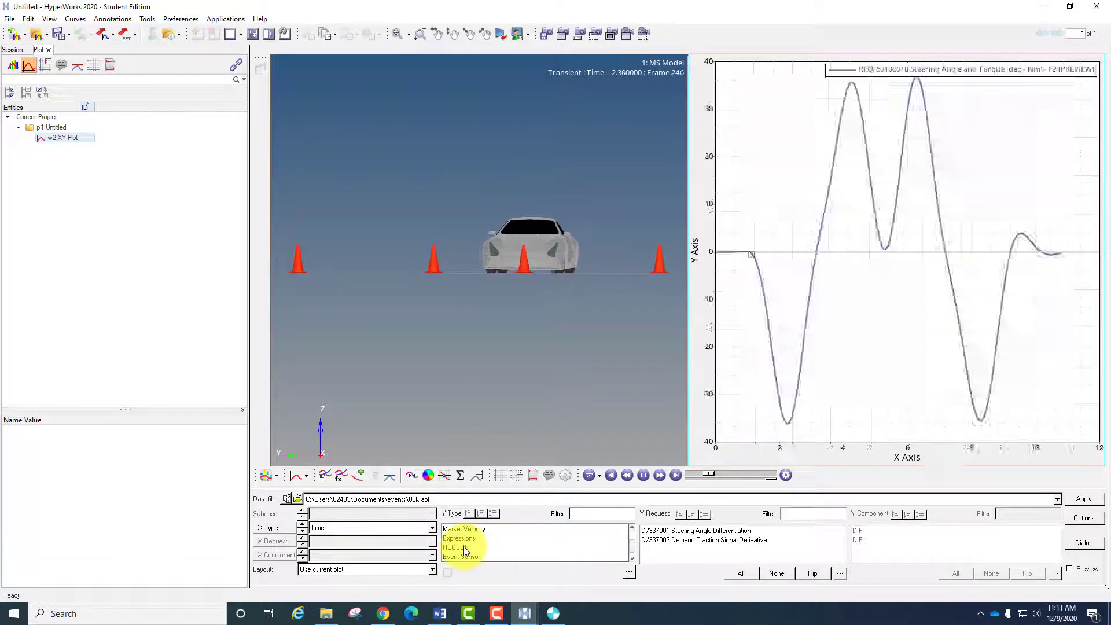
click(461, 540)
click(766, 549)
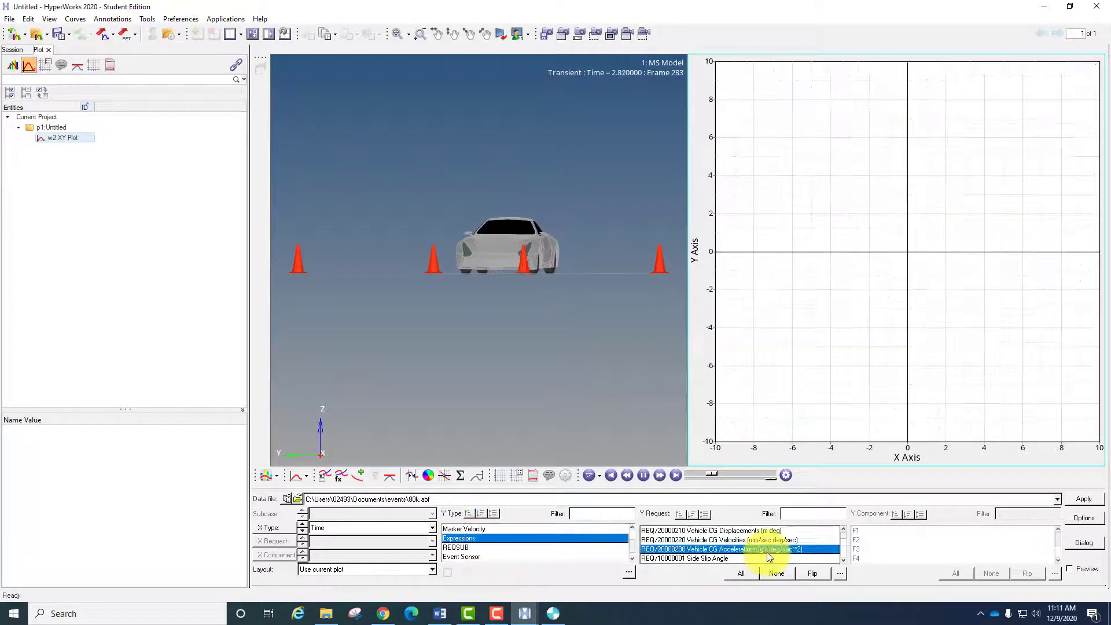
click(862, 549)
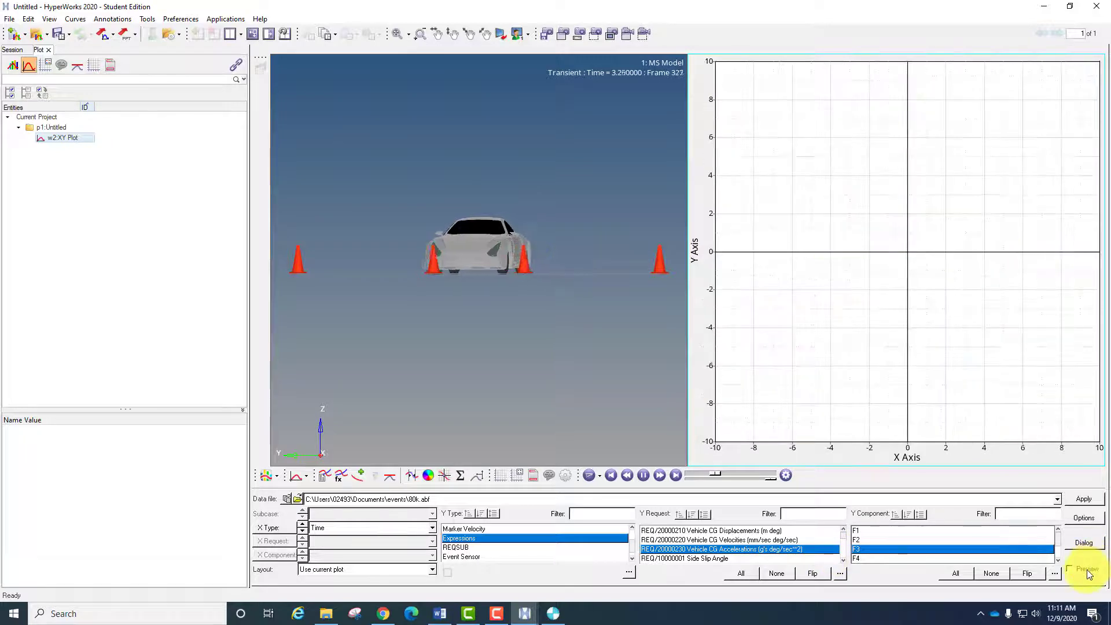
click(1079, 498)
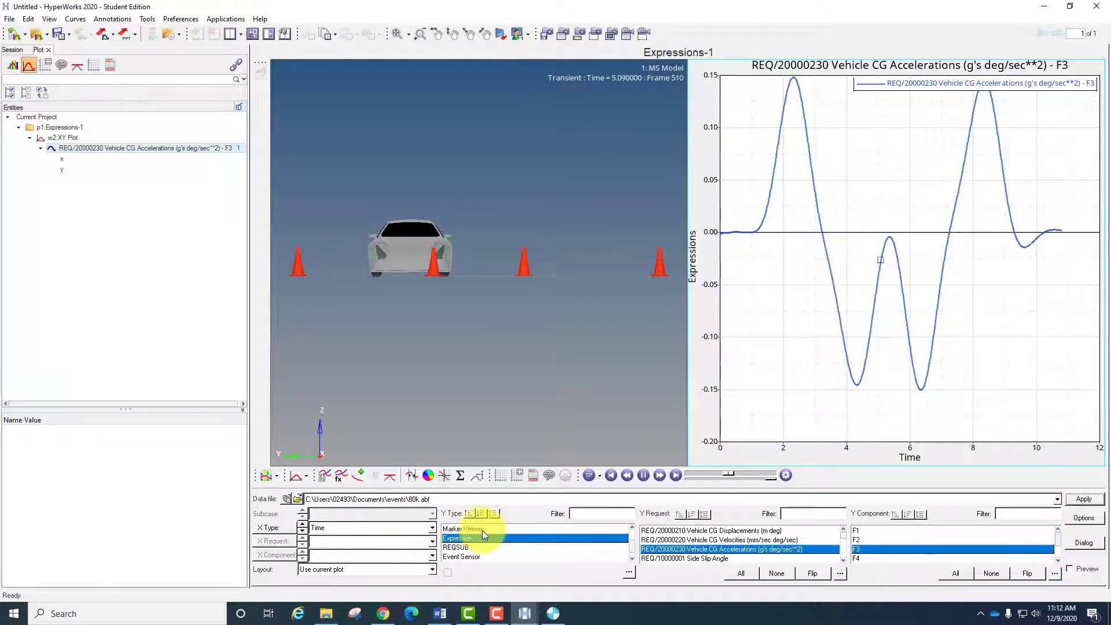
- Overlay the same Vehicle CG Accelerations F3 curve from base.abf on the plot
click(1056, 499)
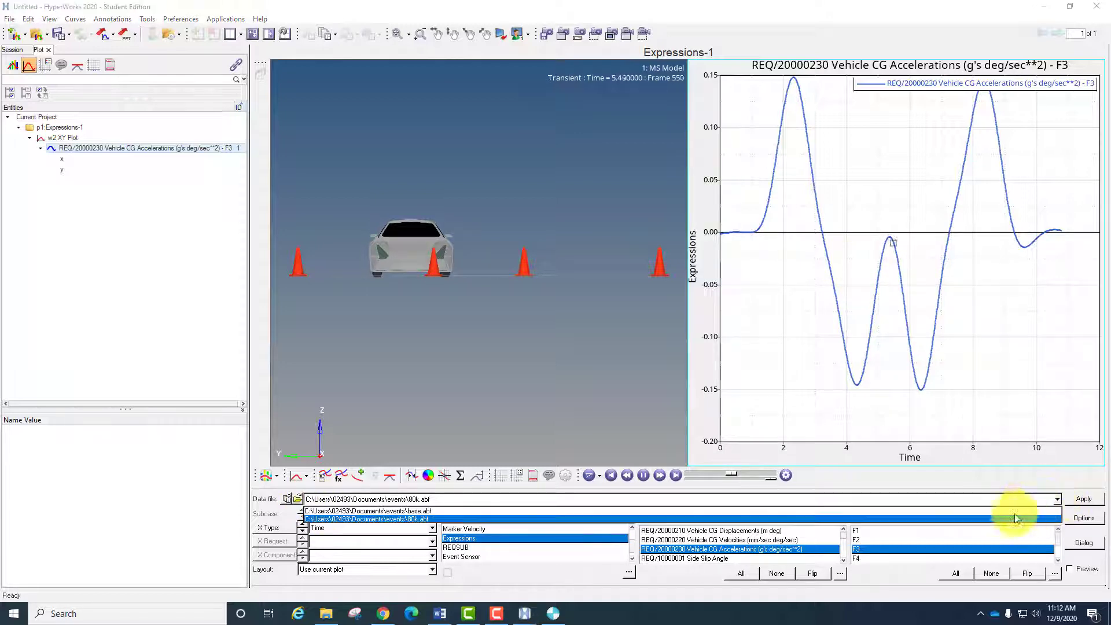
click(872, 511)
click(527, 538)
scroll(528, 538, down, 2)
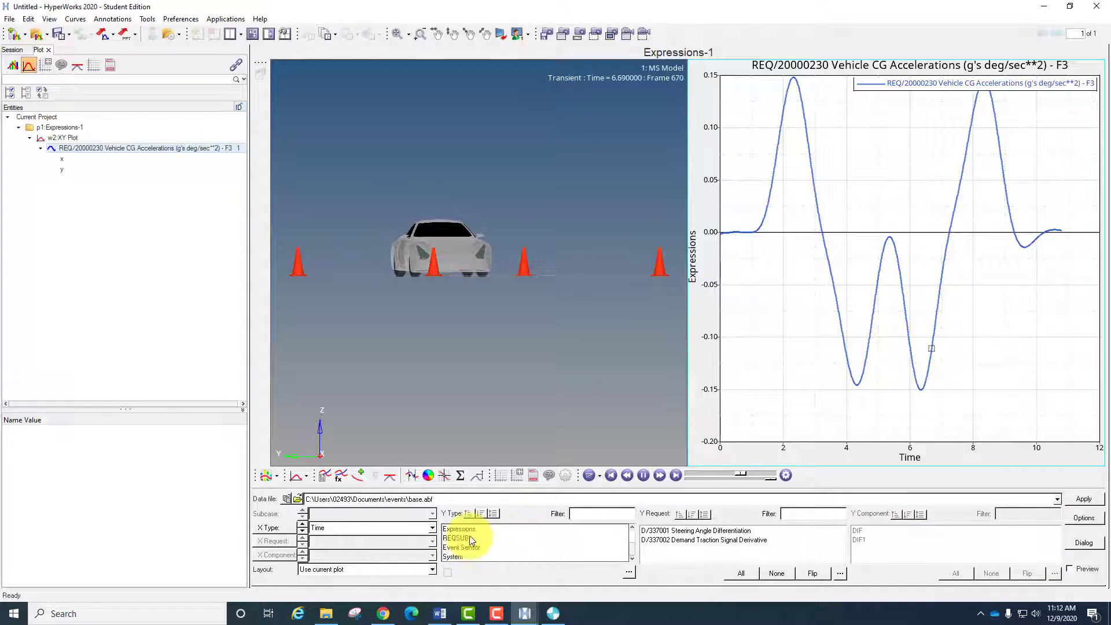
click(466, 528)
click(723, 548)
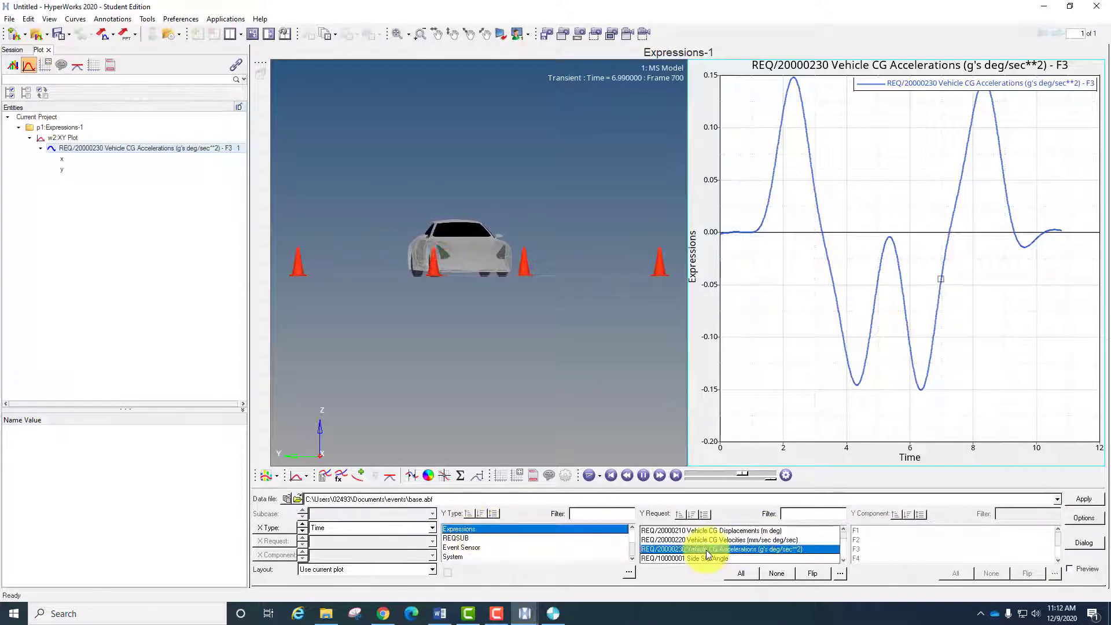
click(884, 548)
click(1084, 499)
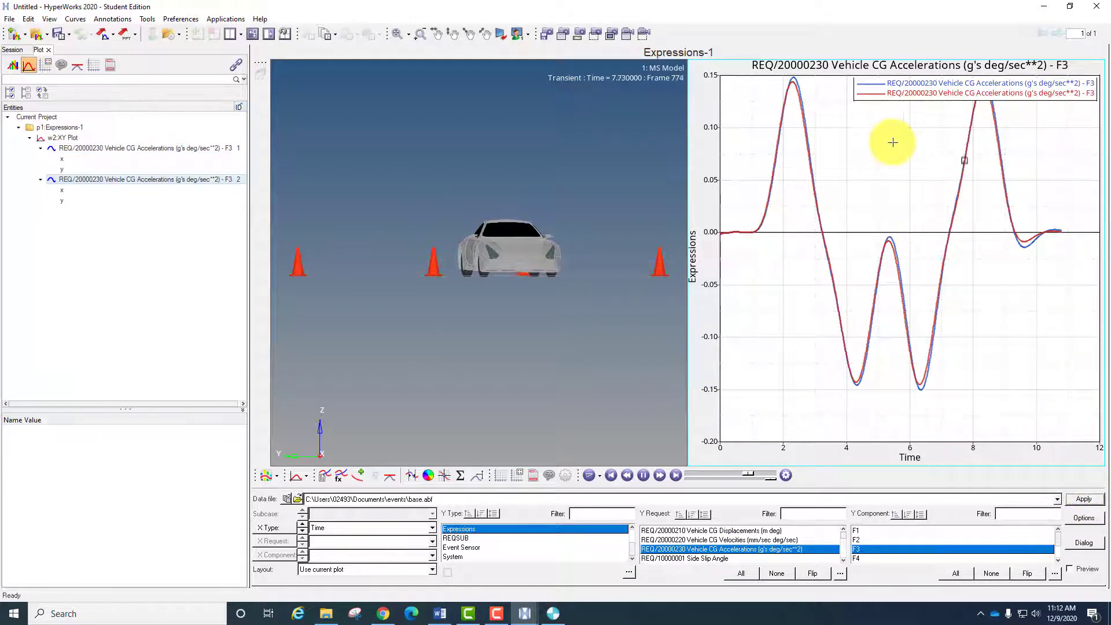
- Examine the first positive peak of the two lateral acceleration curves up close to compare the 80k and base runs
ctrl+right_drag(893, 143, 895, 209)
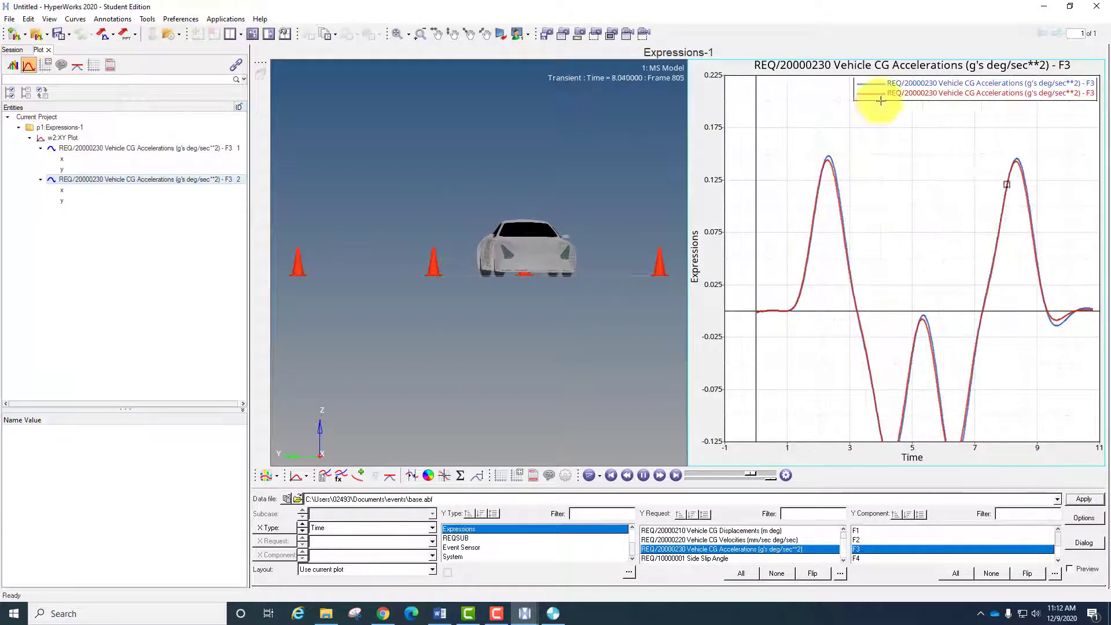
scroll(836, 234, down, 4)
scroll(839, 214, up, 9)
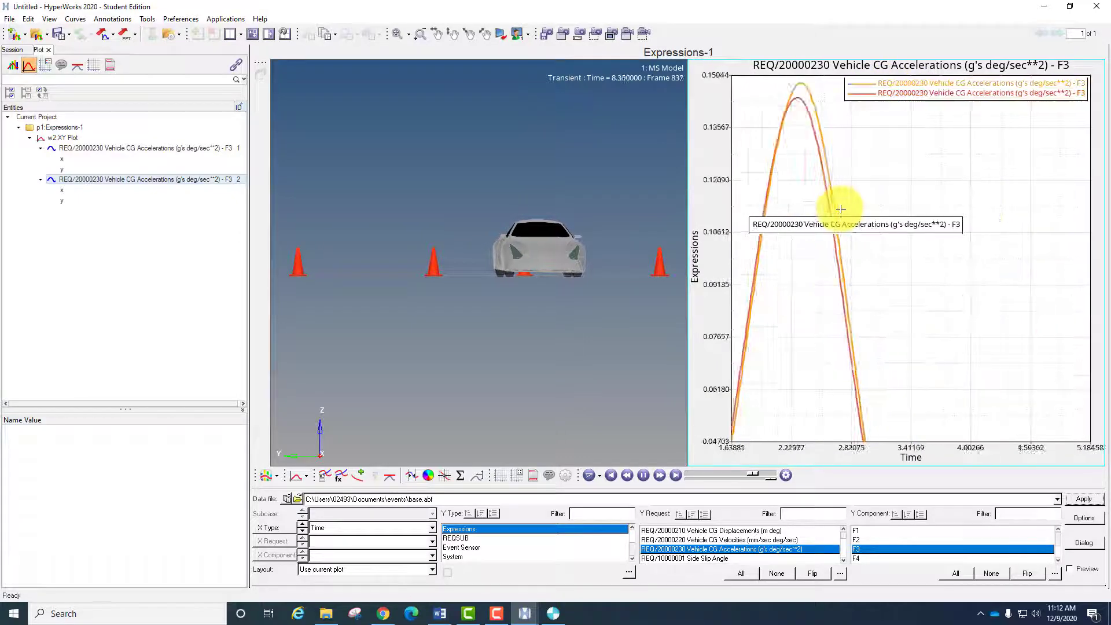
scroll(841, 209, up, 5)
scroll(843, 216, down, 5)
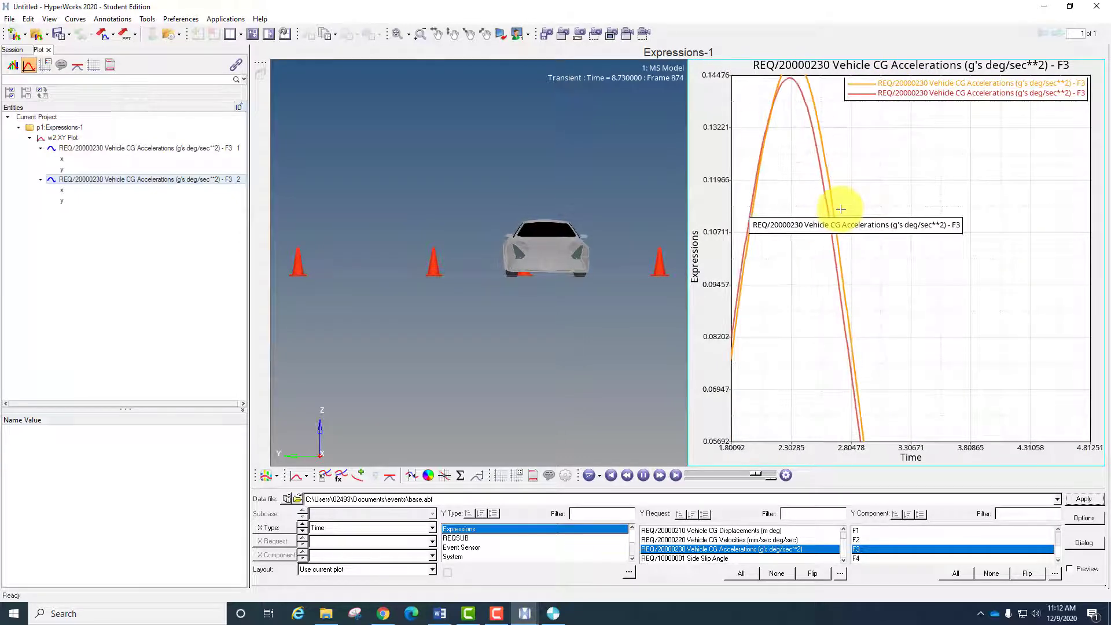
ctrl+right_drag(923, 233, 949, 268)
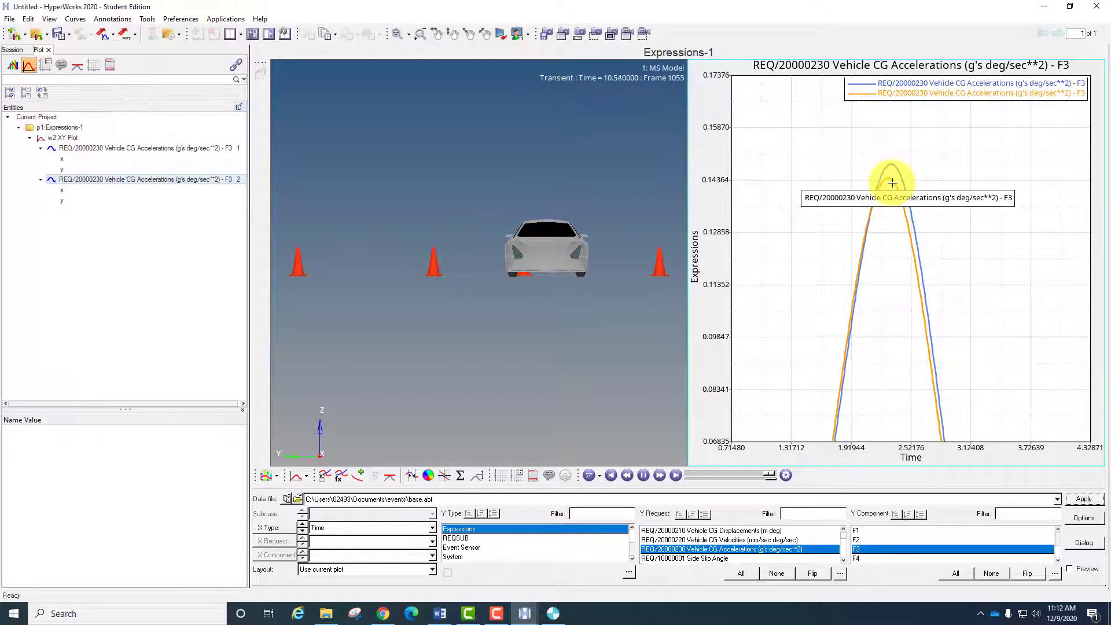
ctrl+right_drag(982, 317, 952, 279)
scroll(952, 279, up, 1)
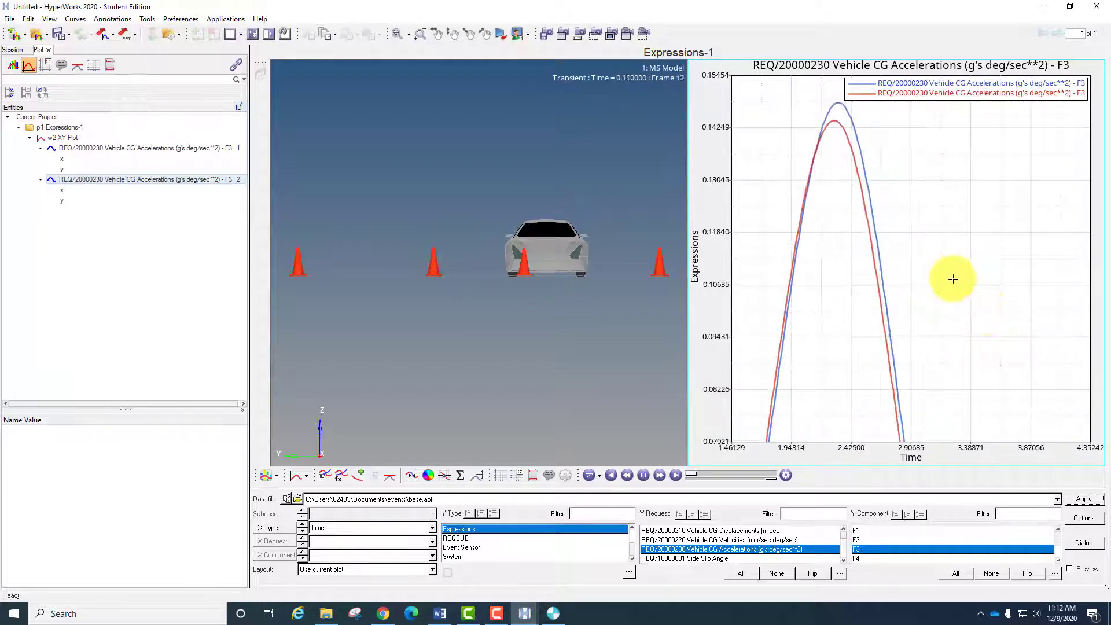
scroll(952, 279, up, 4)
scroll(953, 279, down, 10)
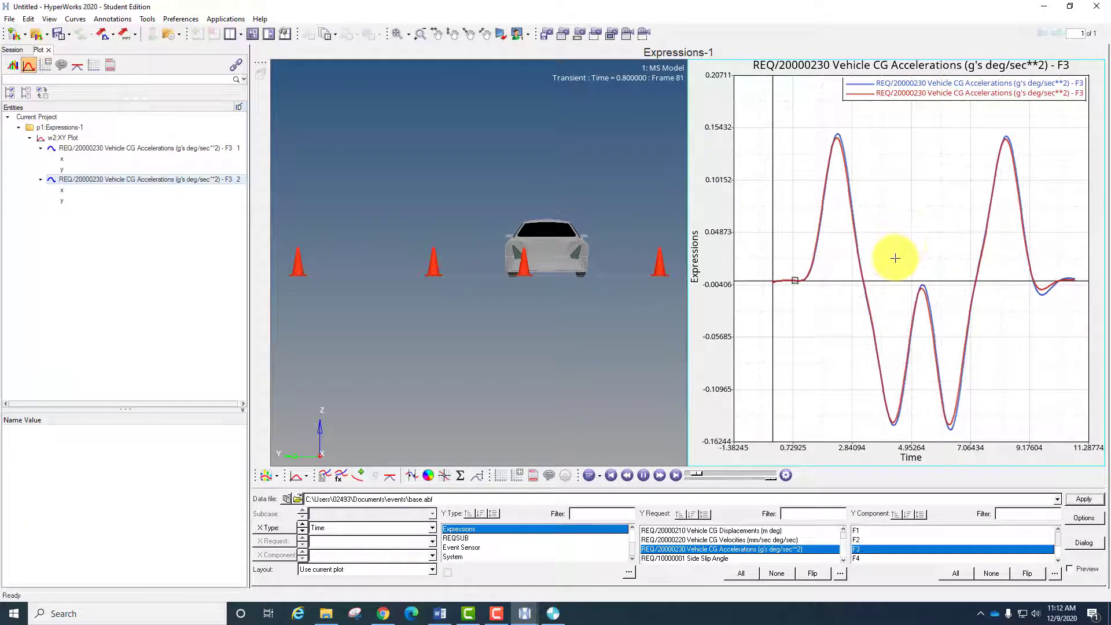
ctrl+right_drag(895, 258, 884, 277)
scroll(835, 210, up, 5)
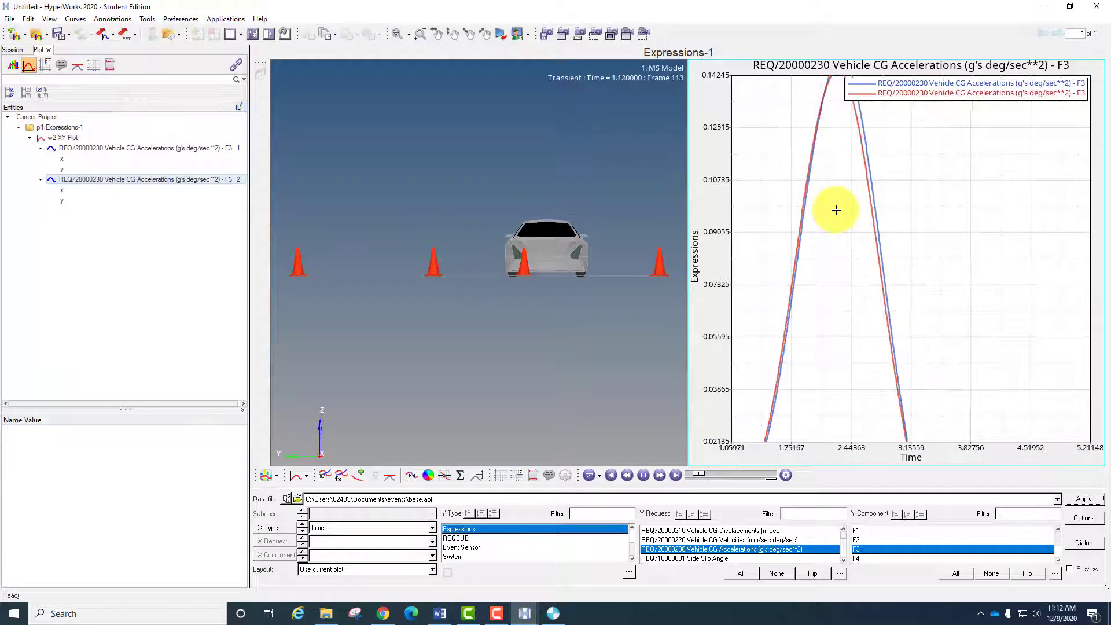
ctrl+right_drag(828, 205, 825, 260)
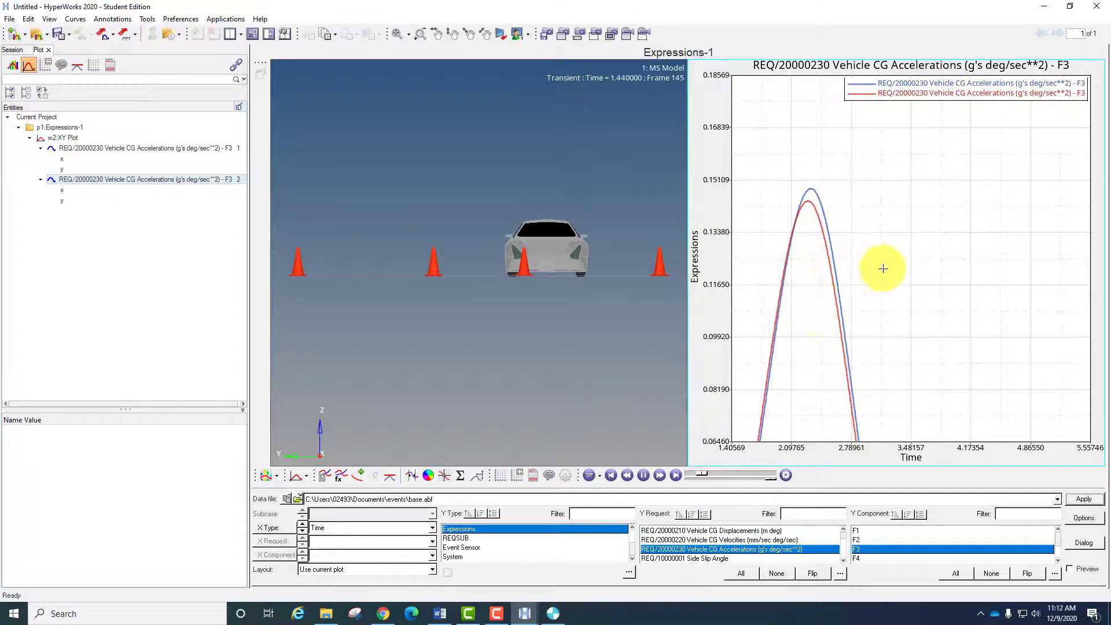
scroll(883, 268, down, 6)
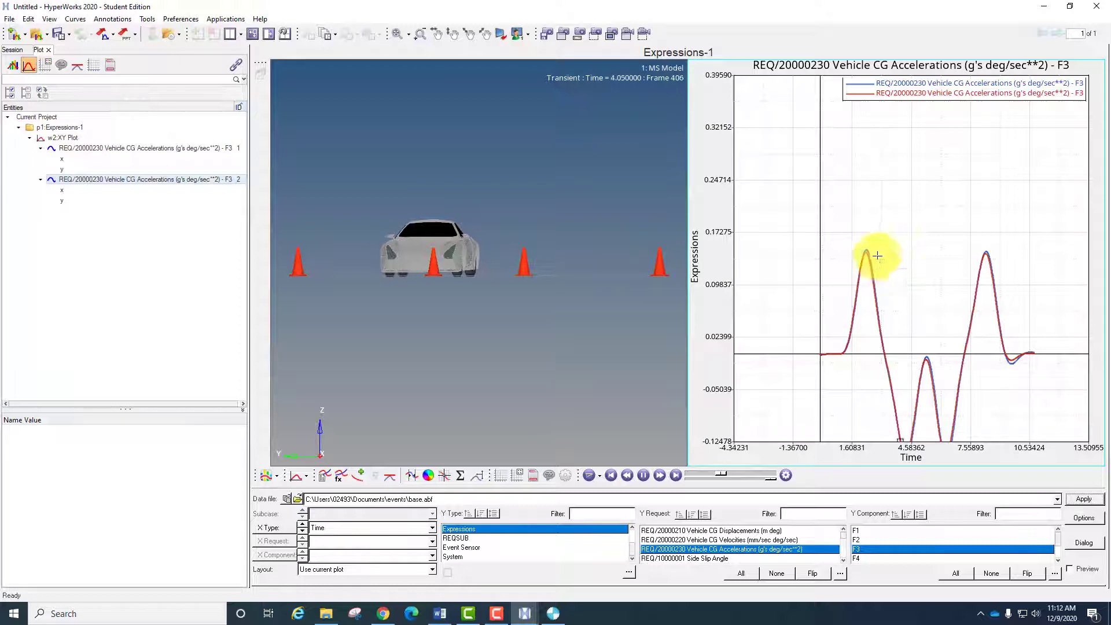
- Compare the two acceleration curves over the whole manoeuvre, including the negative peaks and the final settling
ctrl+right_drag(868, 293, 863, 234)
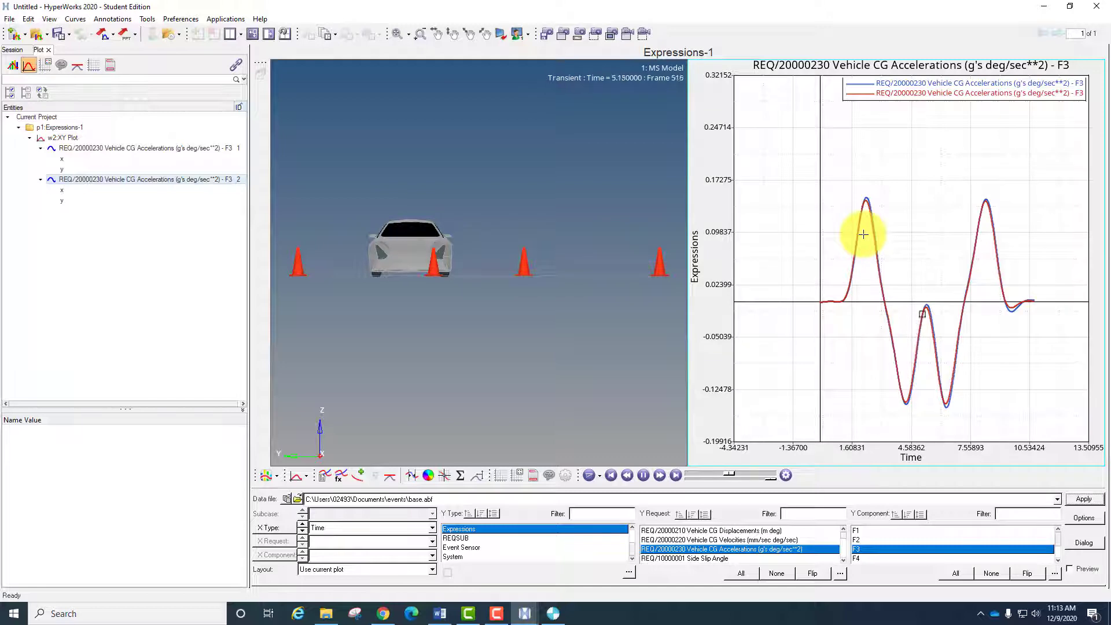
ctrl+right_drag(923, 321, 924, 269)
scroll(910, 231, down, 5)
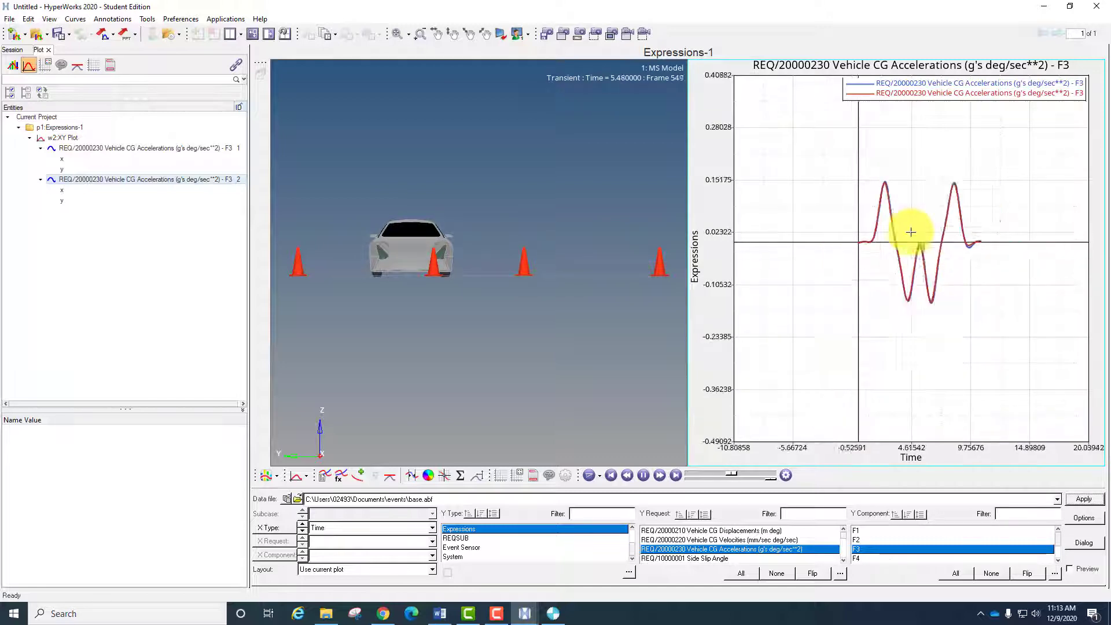
scroll(919, 206, up, 10)
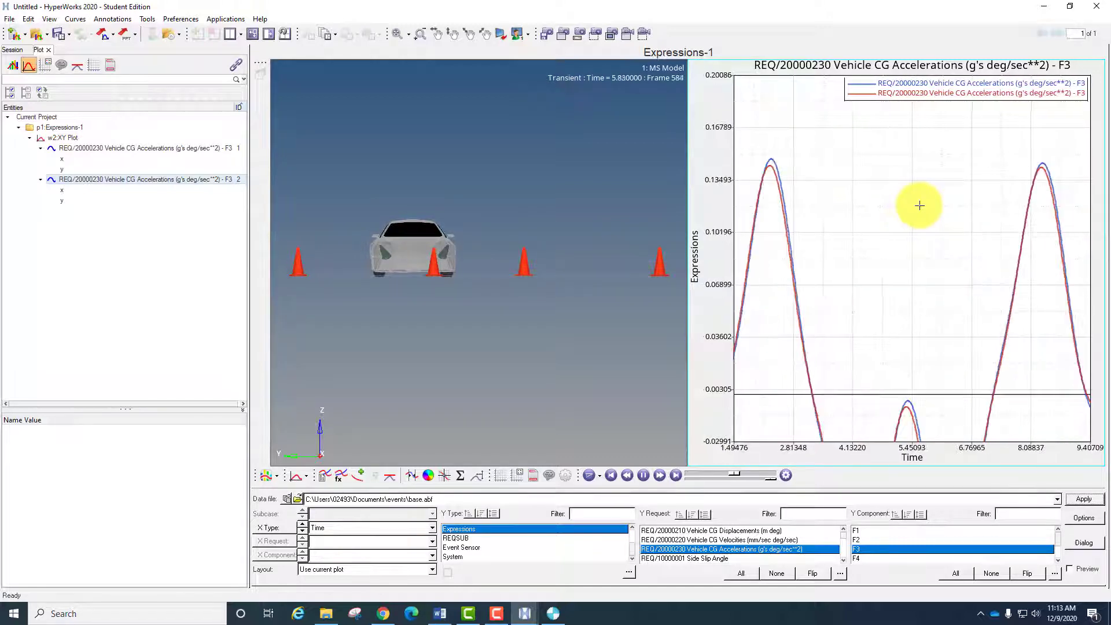
scroll(896, 208, down, 2)
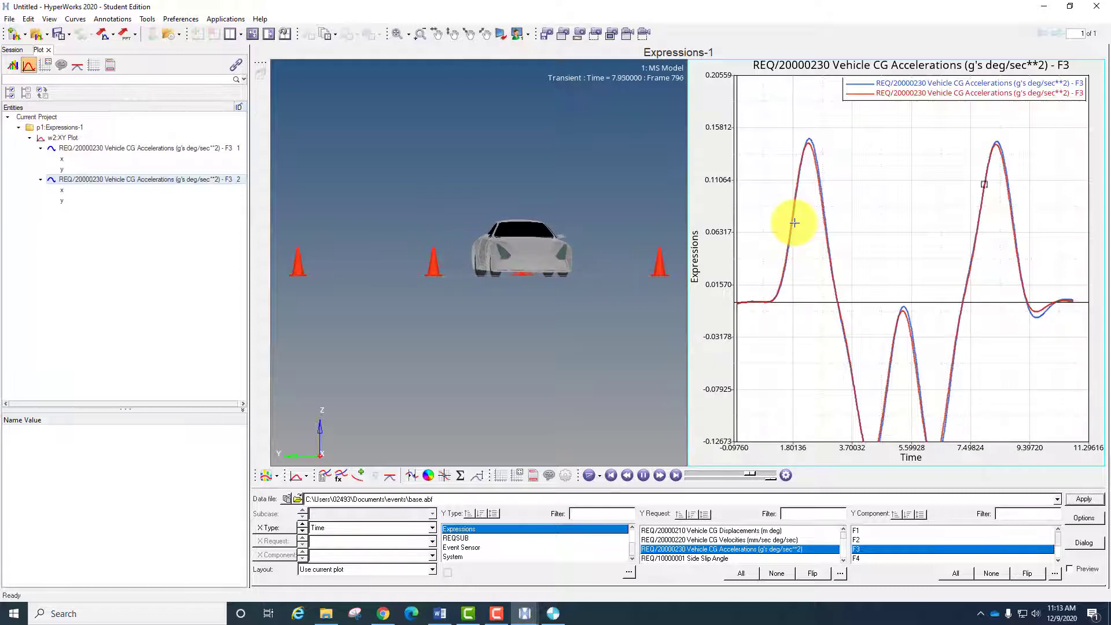
ctrl+right_drag(850, 301, 849, 227)
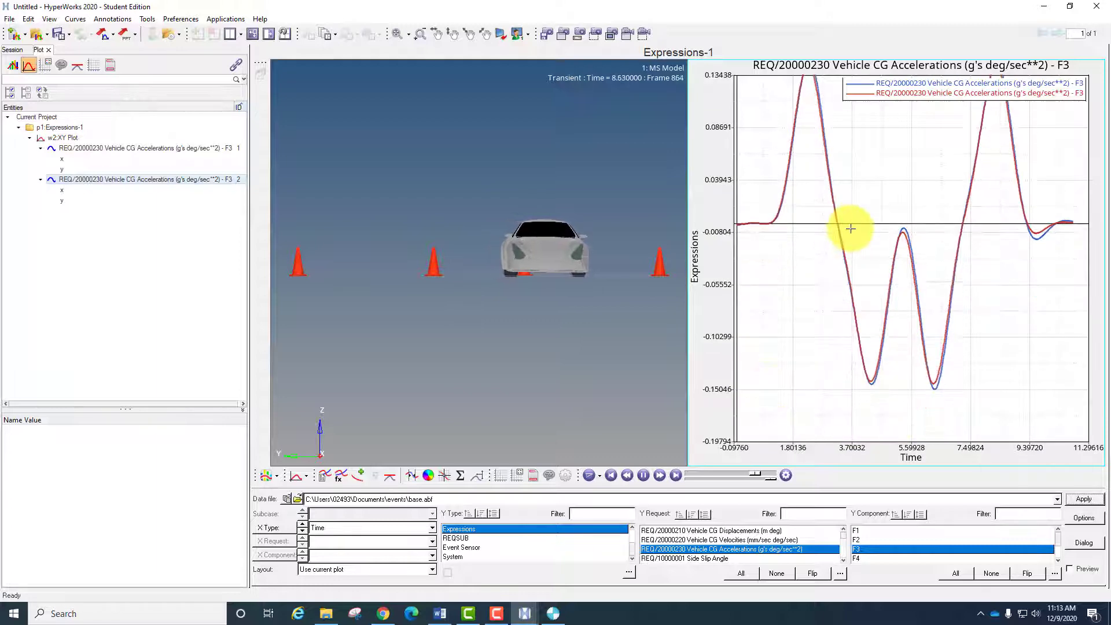
scroll(850, 227, up, 1)
scroll(862, 248, down, 1)
scroll(862, 247, down, 1)
ctrl+right_drag(950, 256, 977, 333)
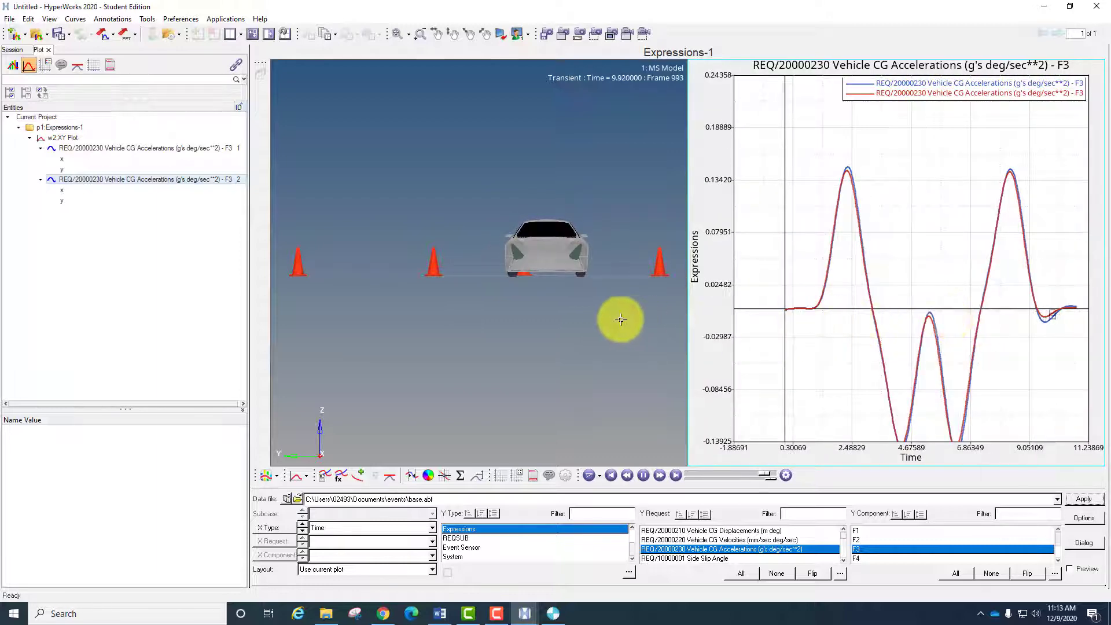